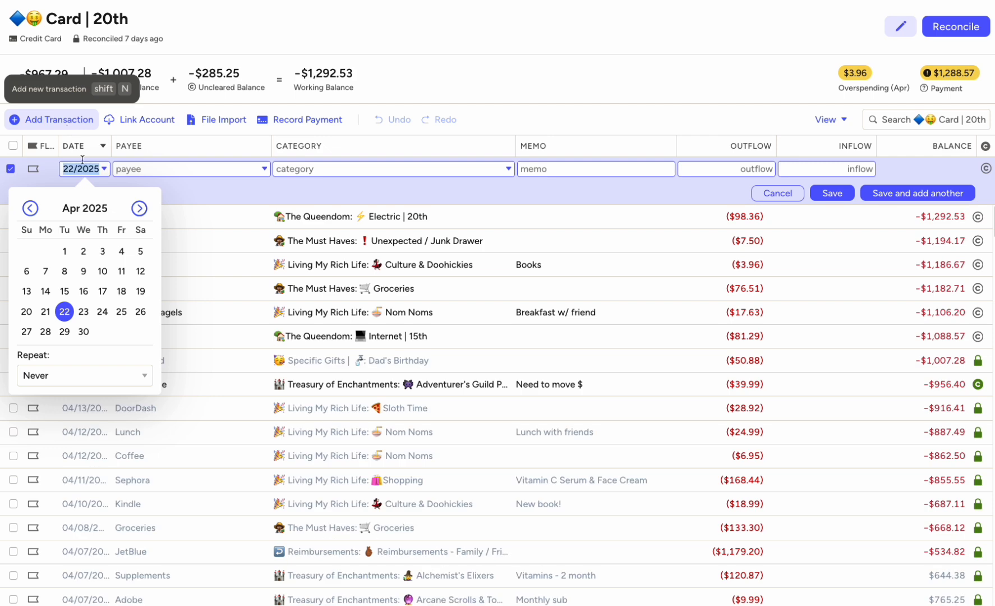
Step: Date the new card transaction April 18, 2025 and set its payee to "Dinner (Fri Night Trip)"
{"action": "left_click", "coordinate": [125, 297]}
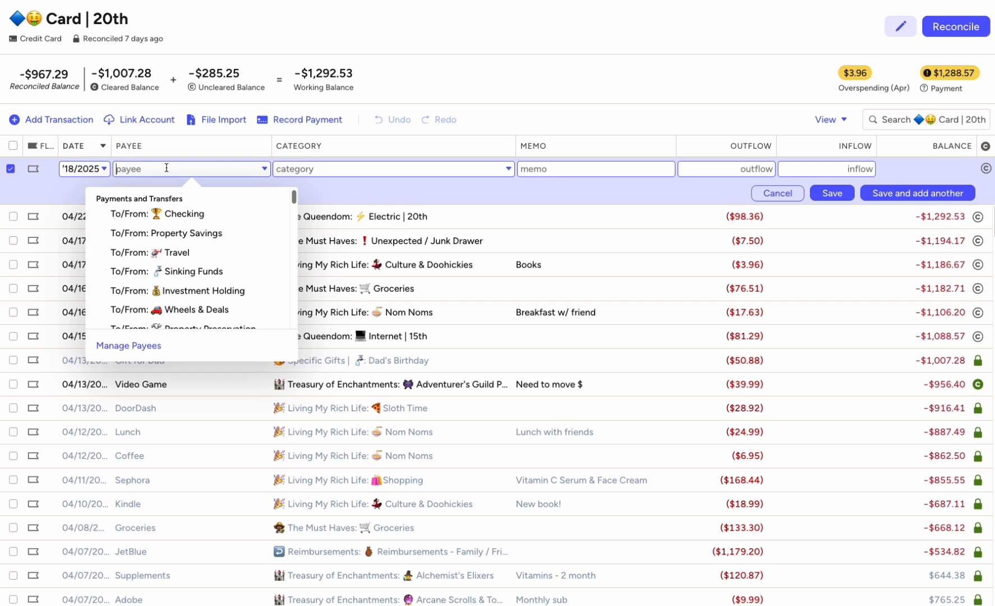
{"action": "type", "text": "Dinner"}
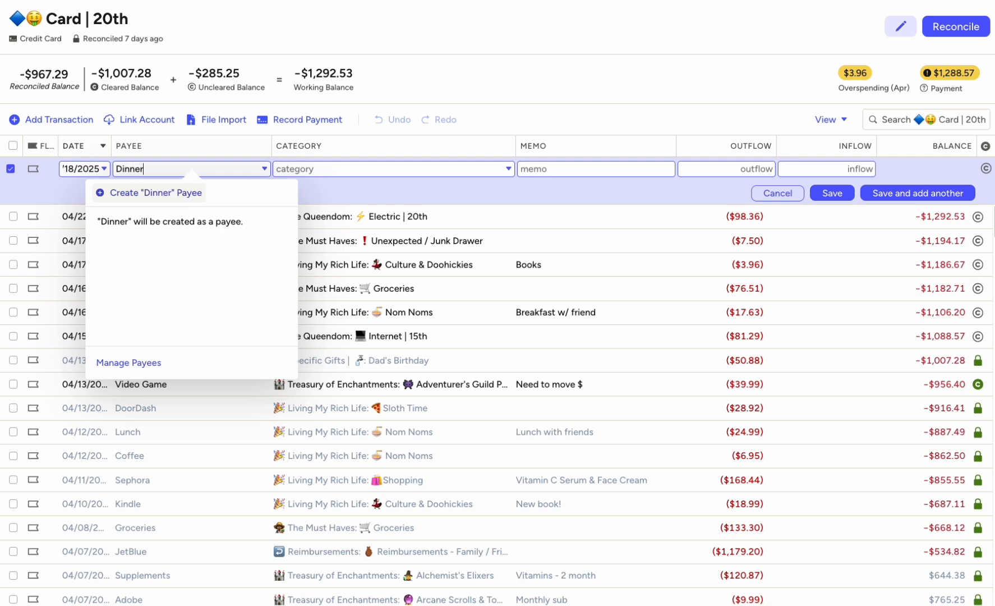
{"action": "key", "text": "Tab"}
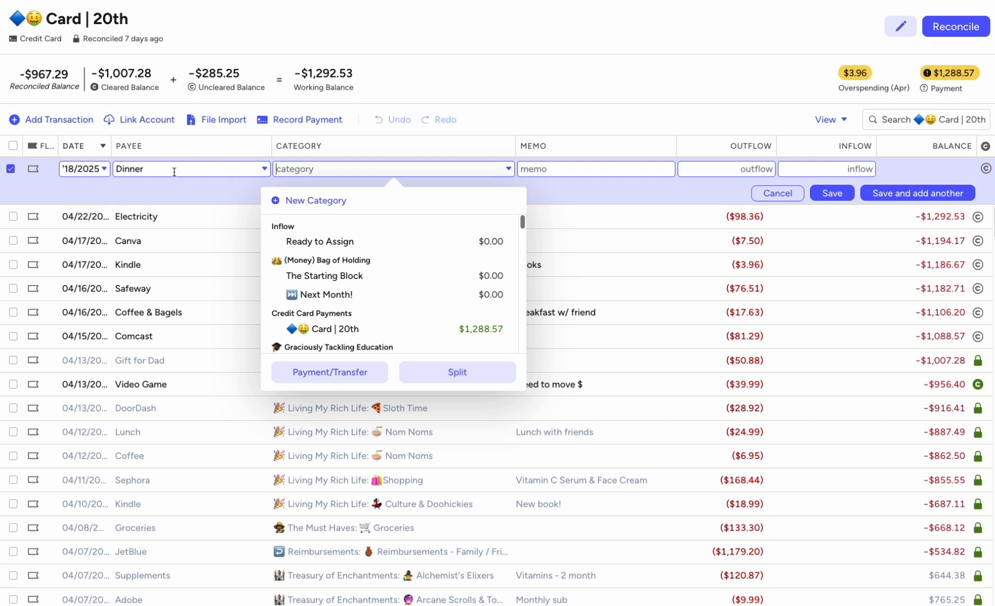
{"action": "left_click", "coordinate": [144, 169]}
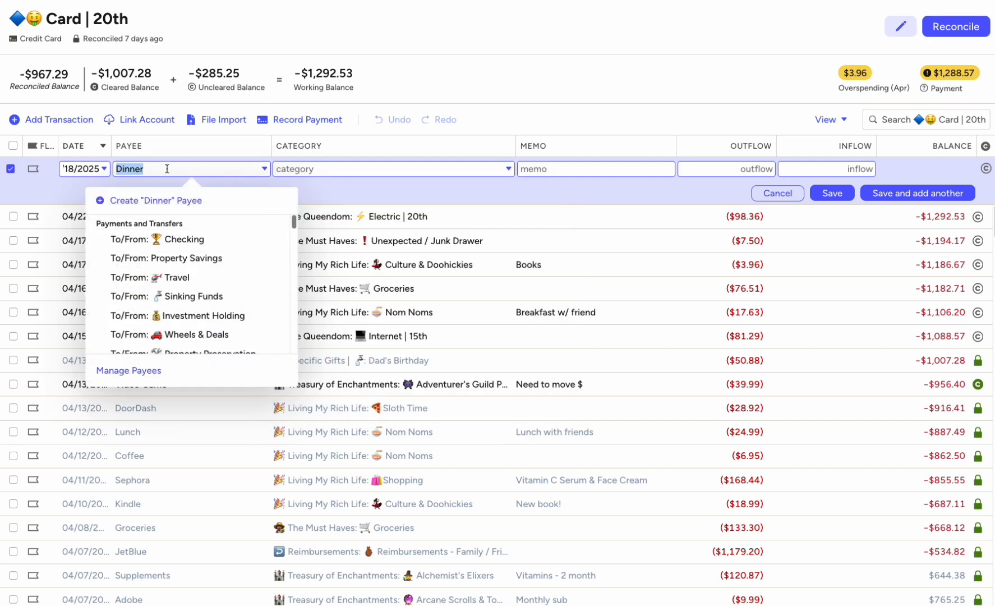
{"action": "type", "text": "(Fri N"}
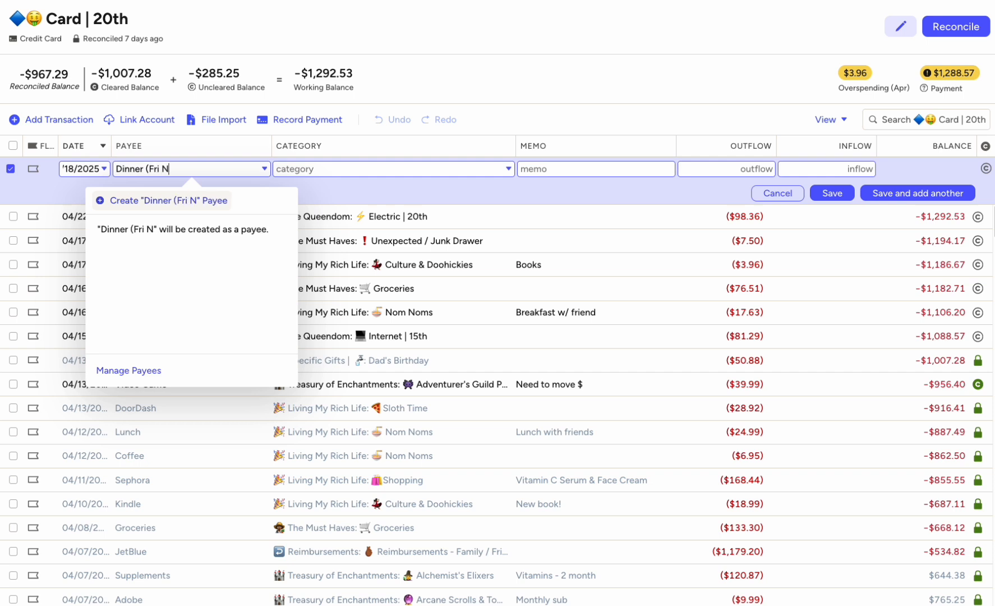
{"action": "type", "text": "ight Trip)"}
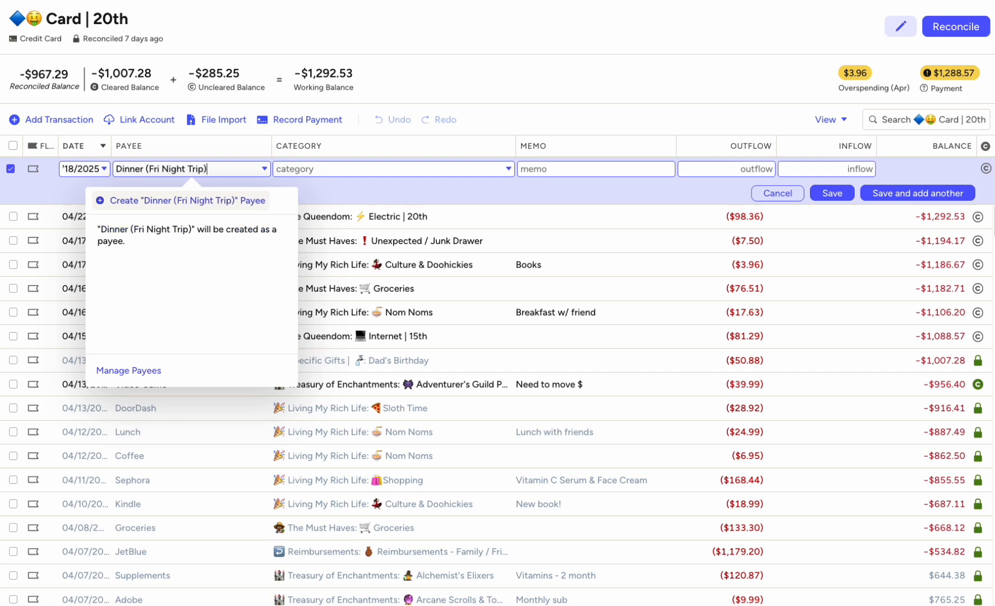
Step: Split the dinner transaction between the categories Adventure is Out There and Reimbursements - Family / Friends
{"action": "left_click", "coordinate": [336, 169]}
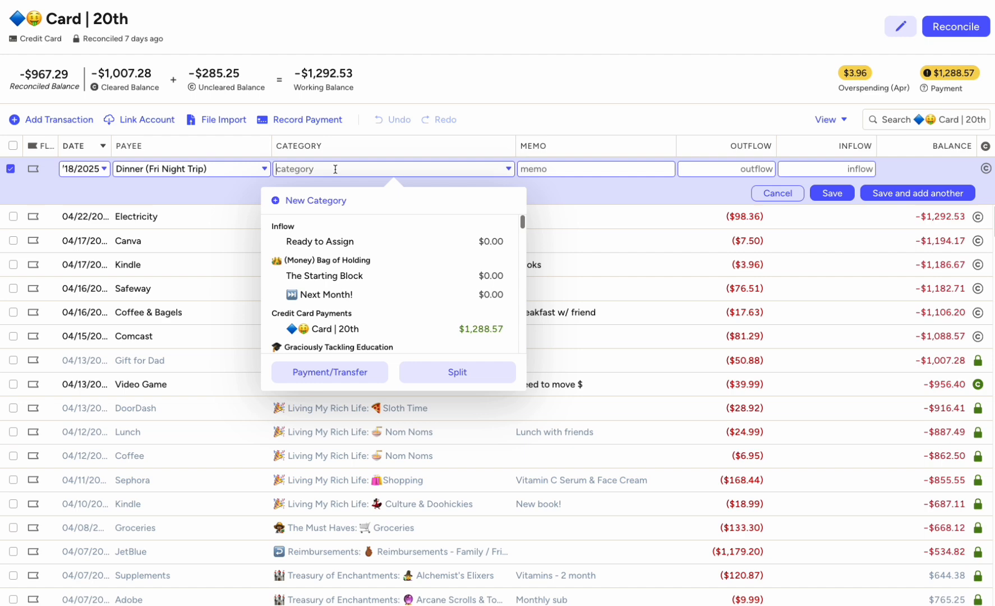
{"action": "left_click", "coordinate": [491, 373]}
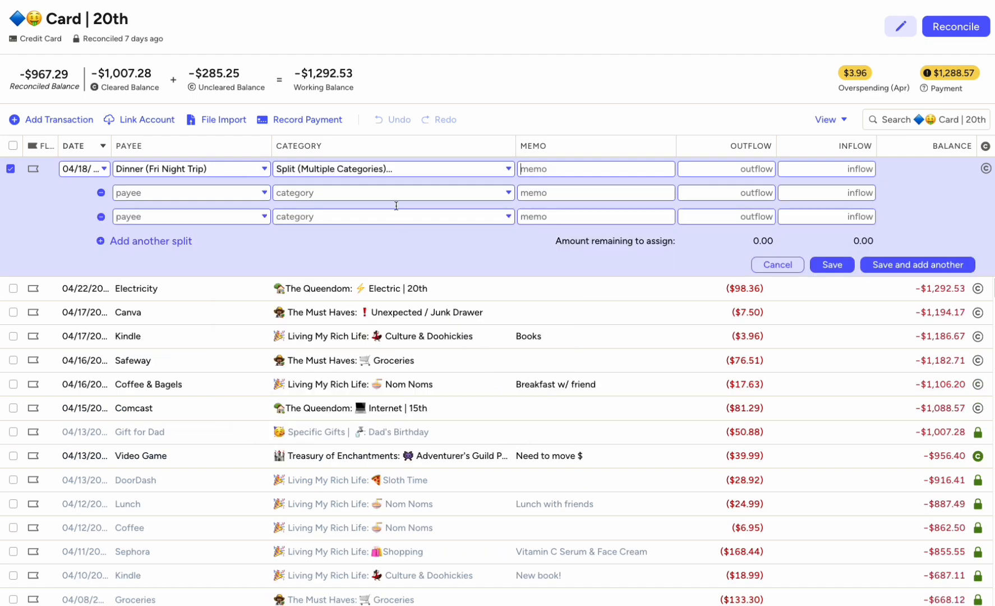
{"action": "left_click", "coordinate": [297, 194]}
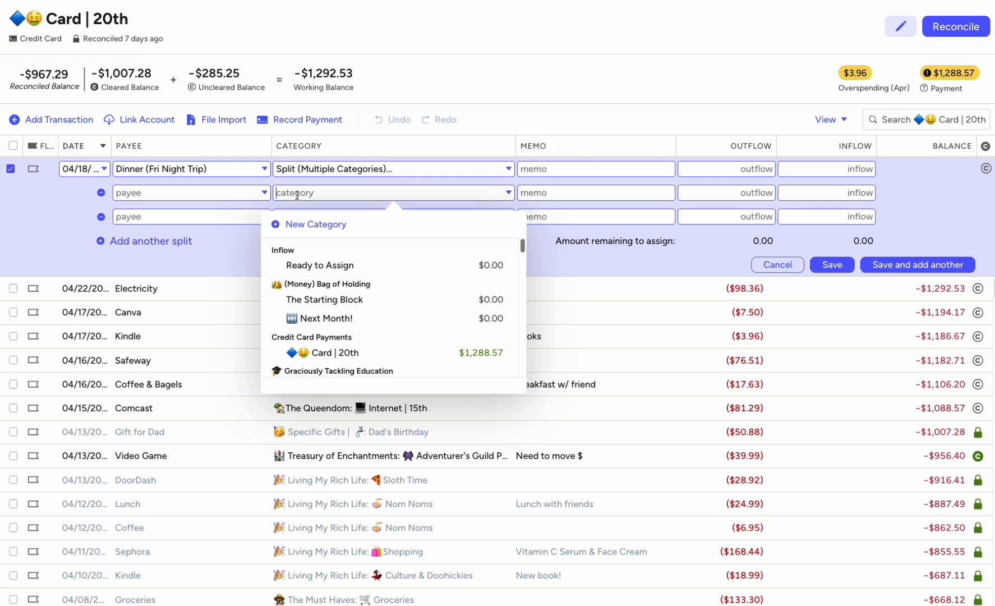
{"action": "type", "text": "adve"}
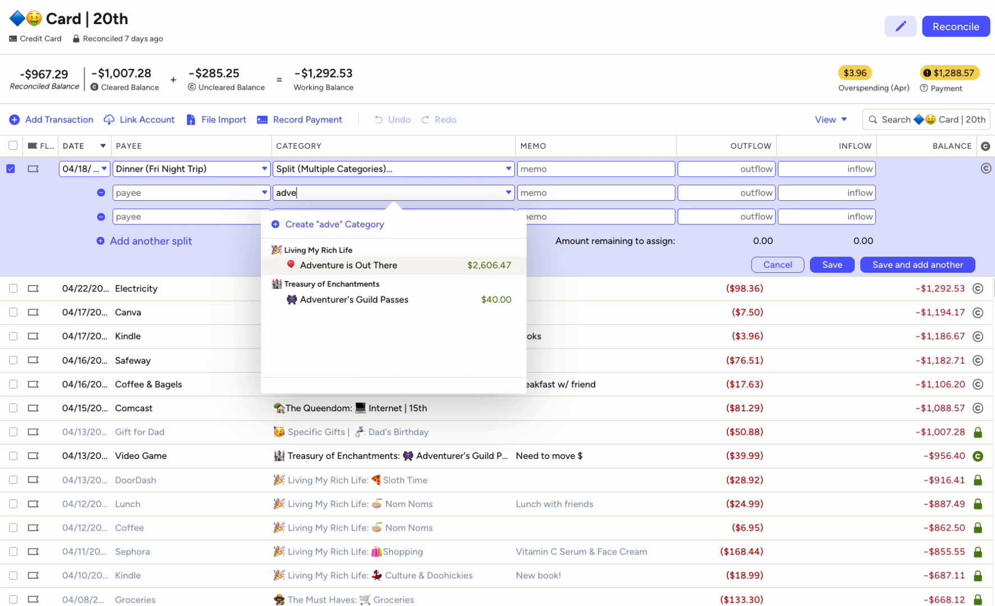
{"action": "left_click", "coordinate": [371, 271]}
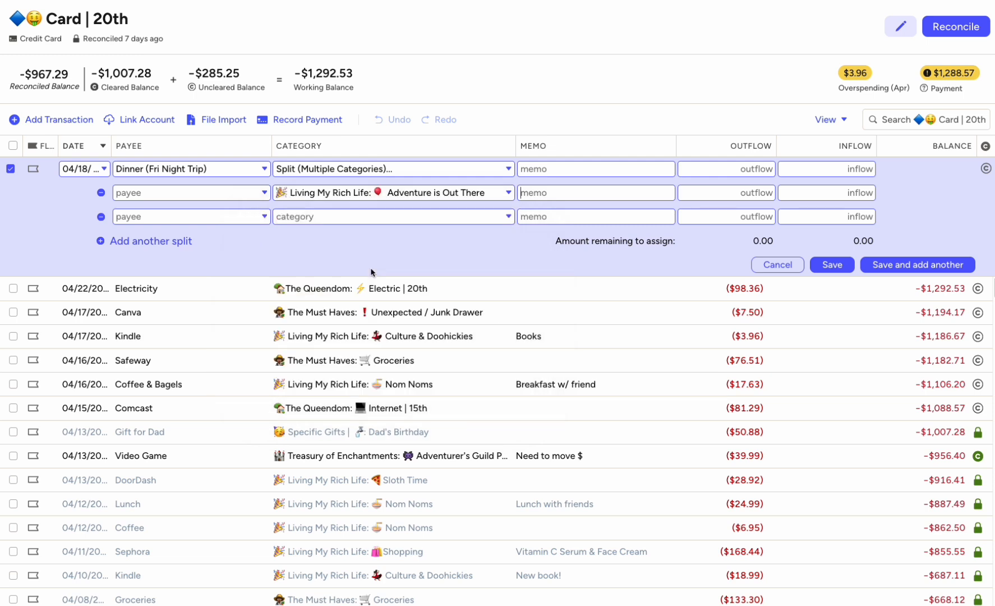
{"action": "left_click", "coordinate": [447, 217]}
{"action": "type", "text": "rei"}
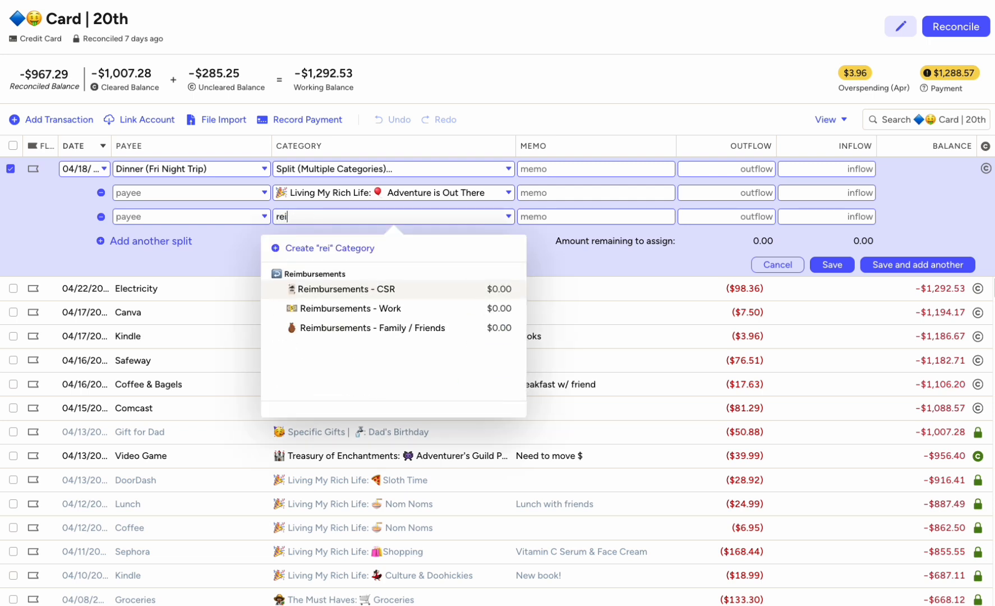
{"action": "left_click", "coordinate": [493, 328]}
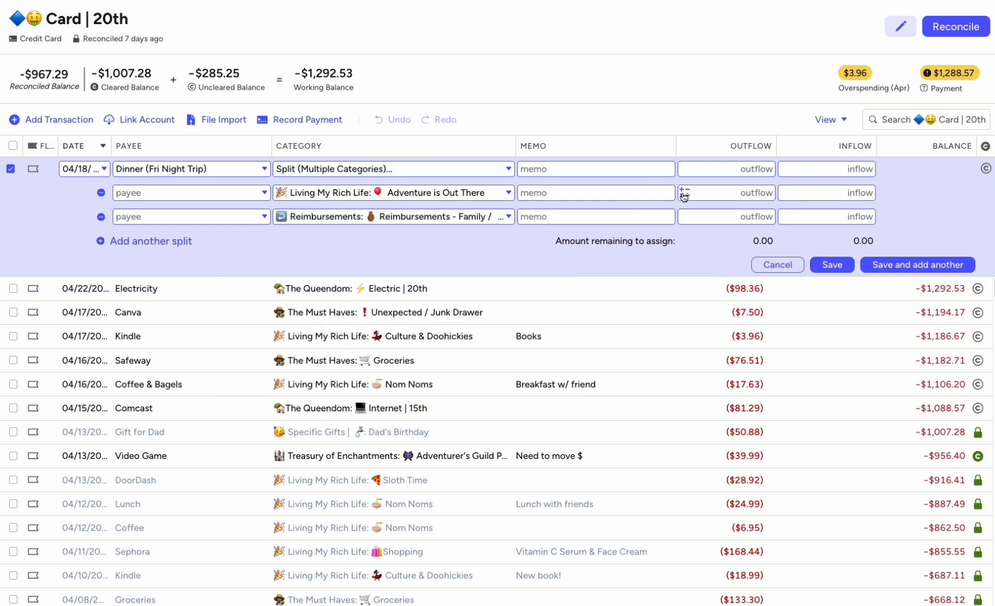
Step: Enter split outflows of 51.74 for Adventure is Out There and 155.23 for the Family / Friends reimbursement
{"action": "left_click", "coordinate": [591, 192]}
{"action": "left_click", "coordinate": [735, 192]}
{"action": "type", "text": "51.74"}
{"action": "left_click", "coordinate": [748, 203]}
{"action": "left_click", "coordinate": [736, 218]}
{"action": "type", "text": "155.23"}
{"action": "left_click", "coordinate": [738, 194]}
{"action": "left_click", "coordinate": [733, 205]}
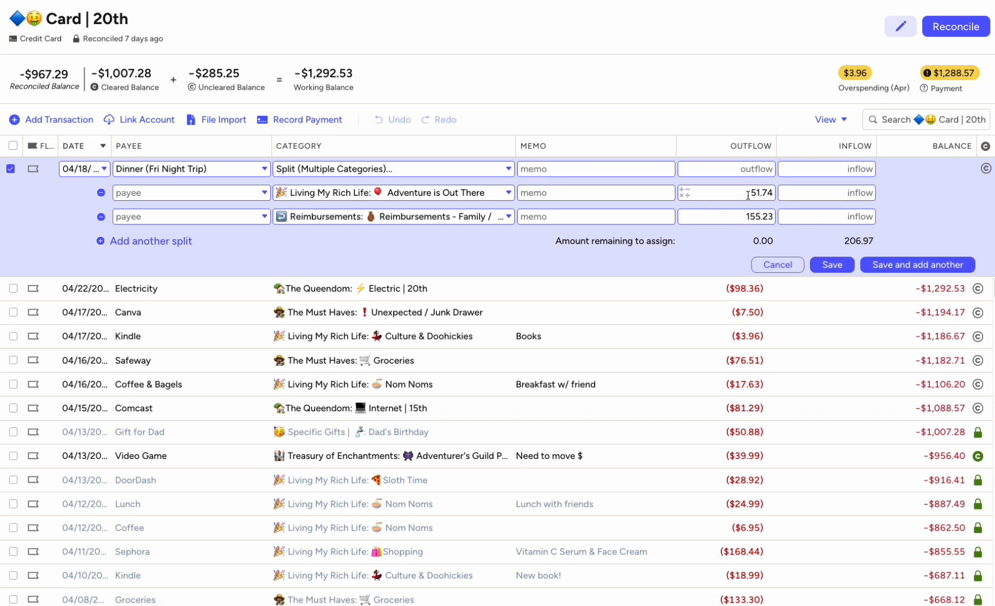
{"action": "left_click", "coordinate": [751, 218]}
{"action": "left_click", "coordinate": [597, 195]}
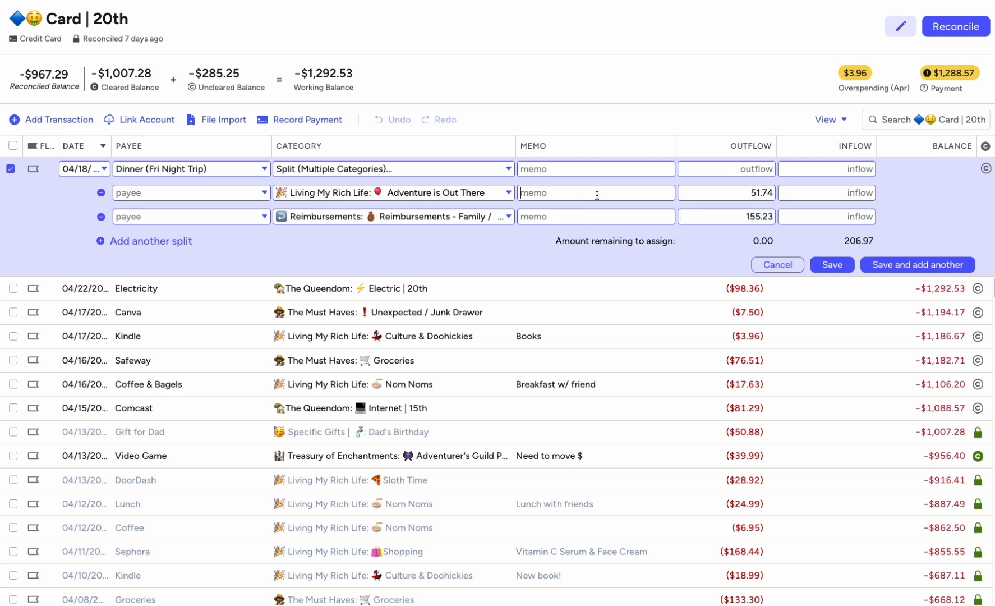
Step: Save the dinner transaction with its total updated to match the splits, and mark it as cleared
{"action": "left_click", "coordinate": [834, 265]}
{"action": "left_click", "coordinate": [425, 342]}
{"action": "left_click", "coordinate": [843, 268]}
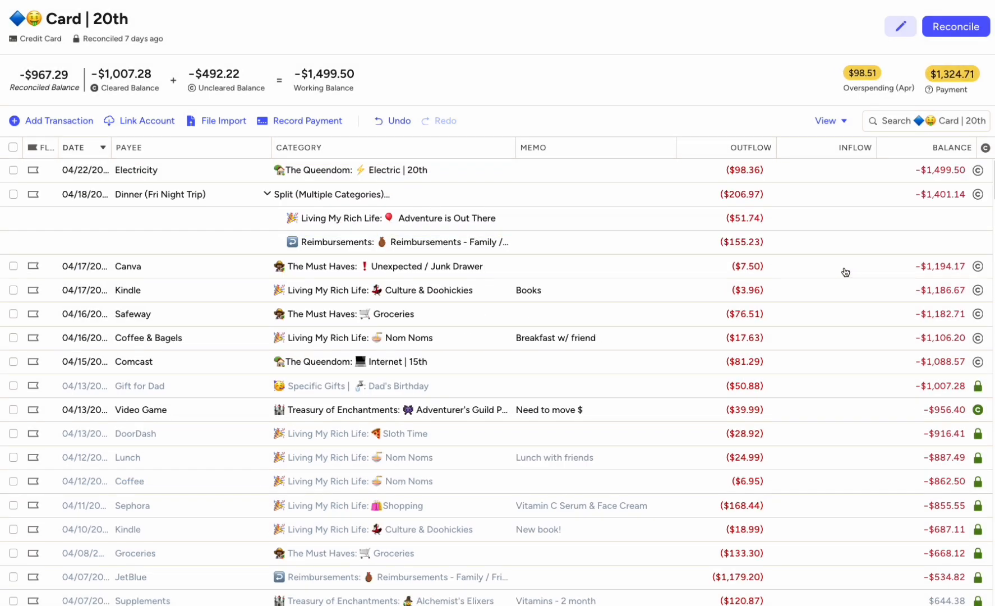
{"action": "left_click", "coordinate": [978, 192]}
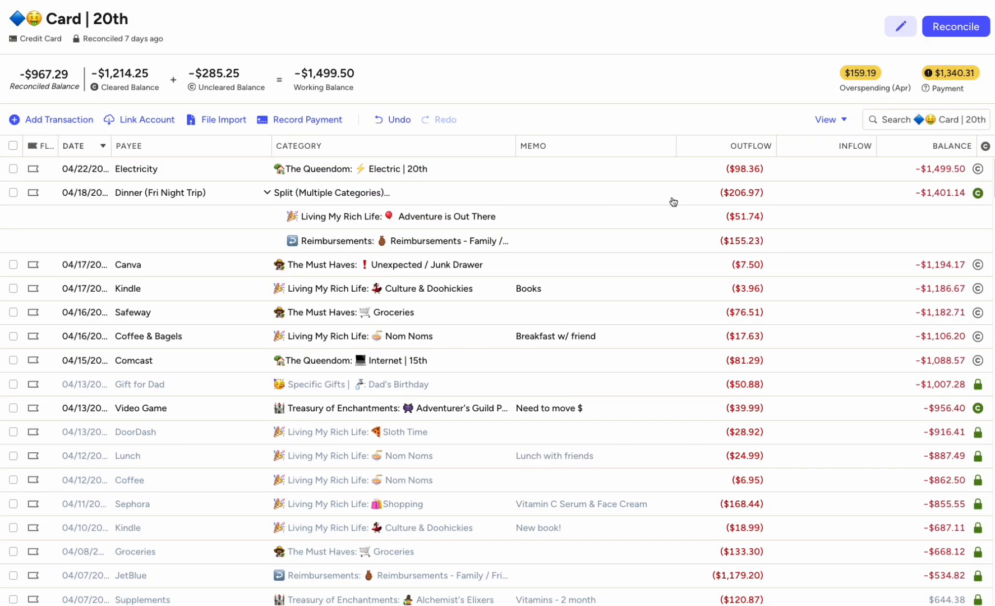
Step: Add a transaction dated April 19, 2025 with the payee "Brunch (Saturday)"
{"action": "left_click", "coordinate": [39, 122]}
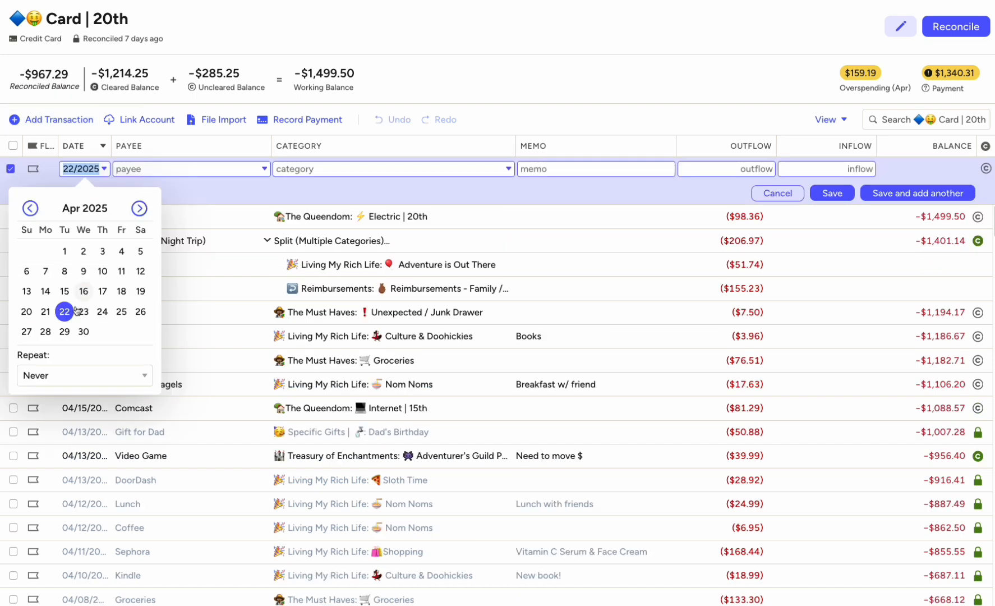
{"action": "left_click", "coordinate": [140, 290]}
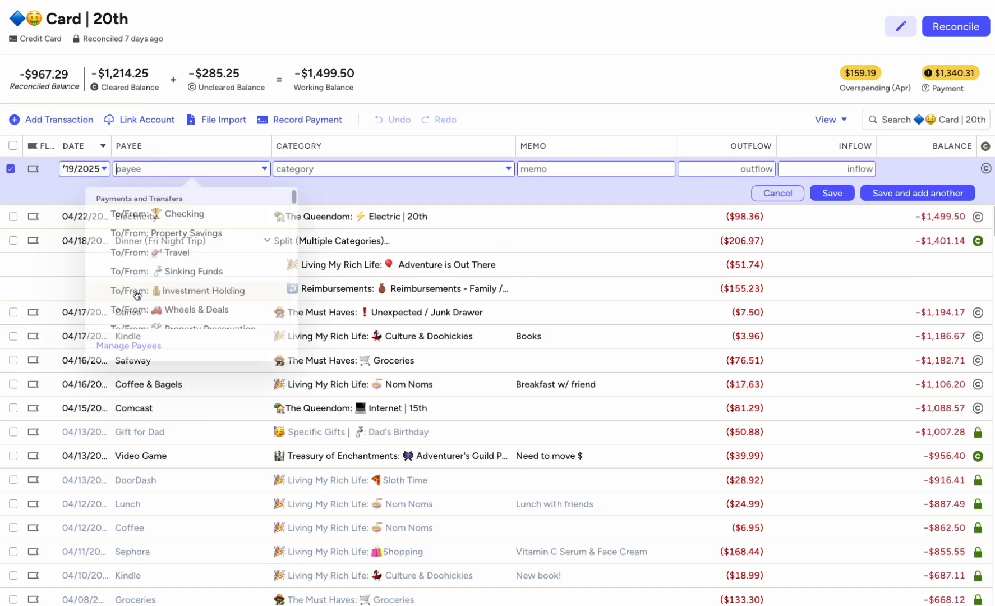
{"action": "type", "text": "Brunch (Saturday)"}
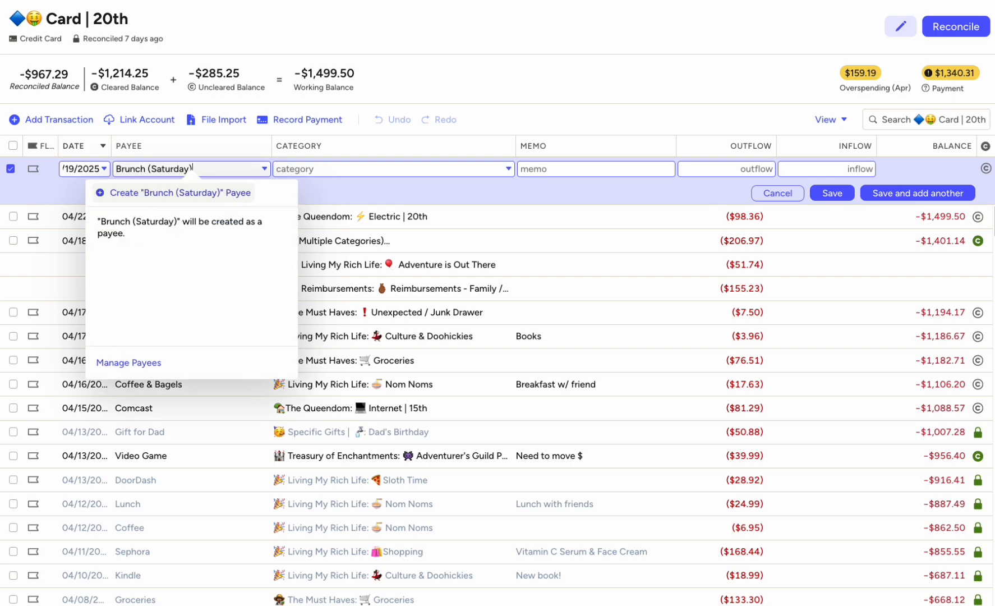
{"action": "key", "text": "Tab"}
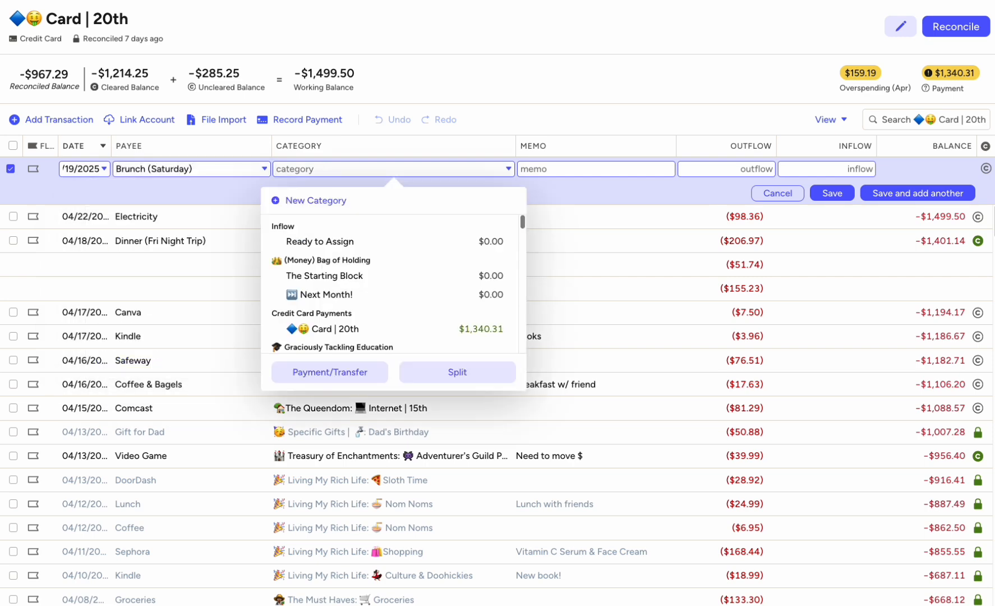
Step: Split the brunch transaction and assign an outflow of 37.75 to Adventure is Out There on the first line
{"action": "left_click", "coordinate": [449, 373]}
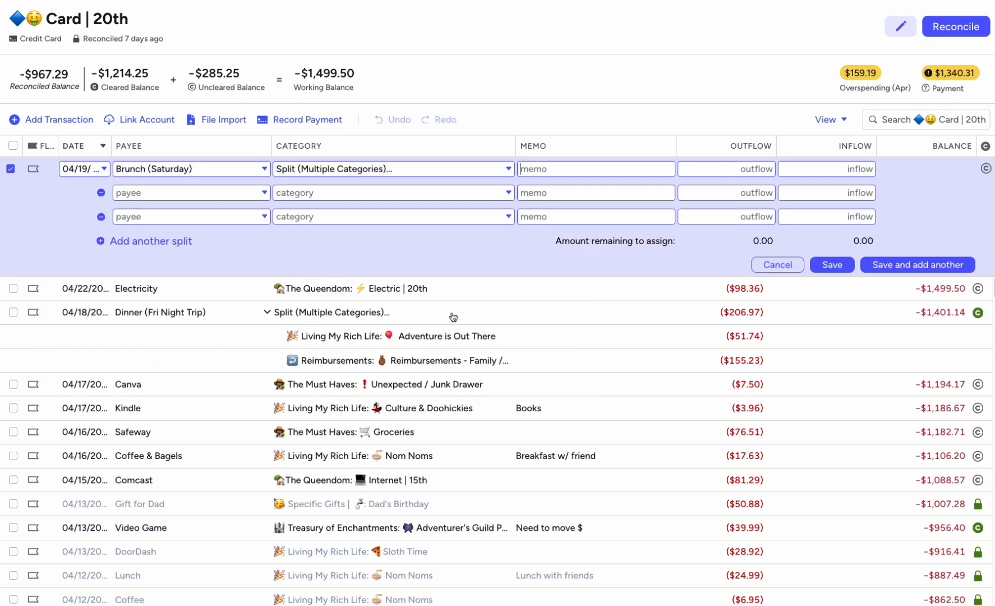
{"action": "left_click", "coordinate": [435, 192]}
{"action": "type", "text": "adven"}
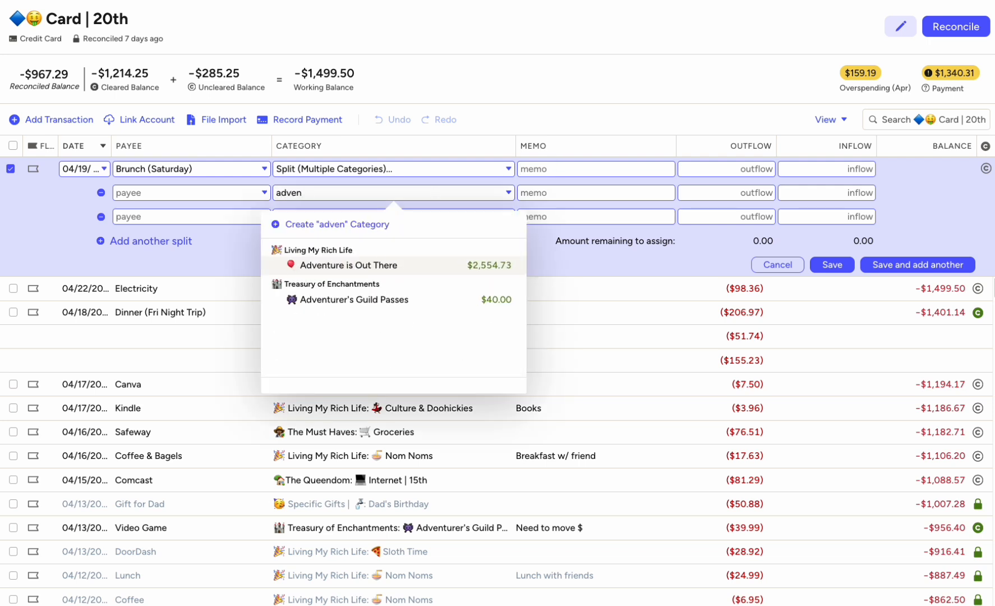
{"action": "left_click", "coordinate": [447, 267]}
{"action": "left_click", "coordinate": [712, 196]}
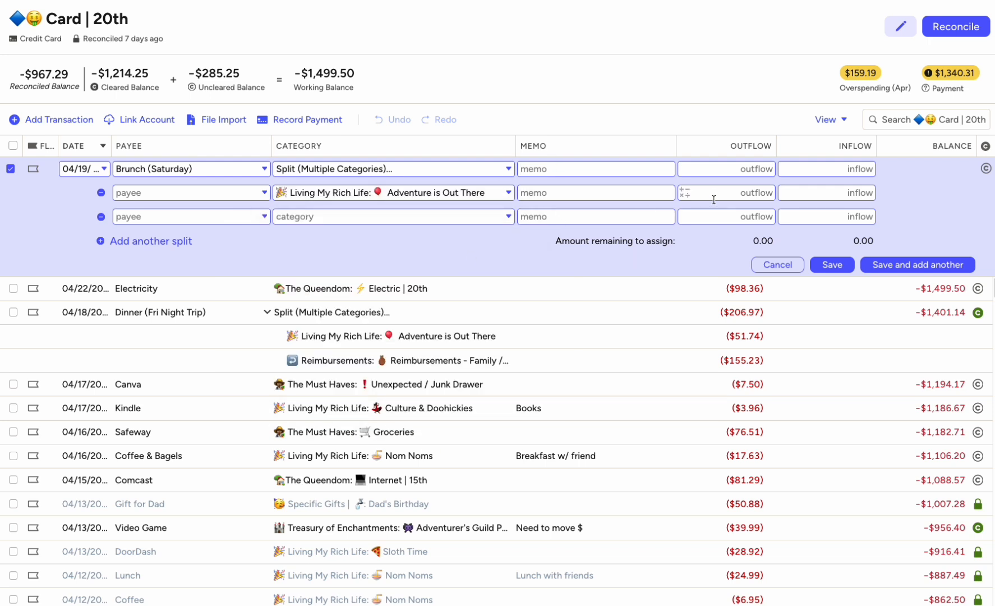
{"action": "type", "text": "37.75"}
Step: Assign the brunch's second split line to Reimbursements - Family / Friends with an outflow of 113.25
{"action": "left_click", "coordinate": [467, 219]}
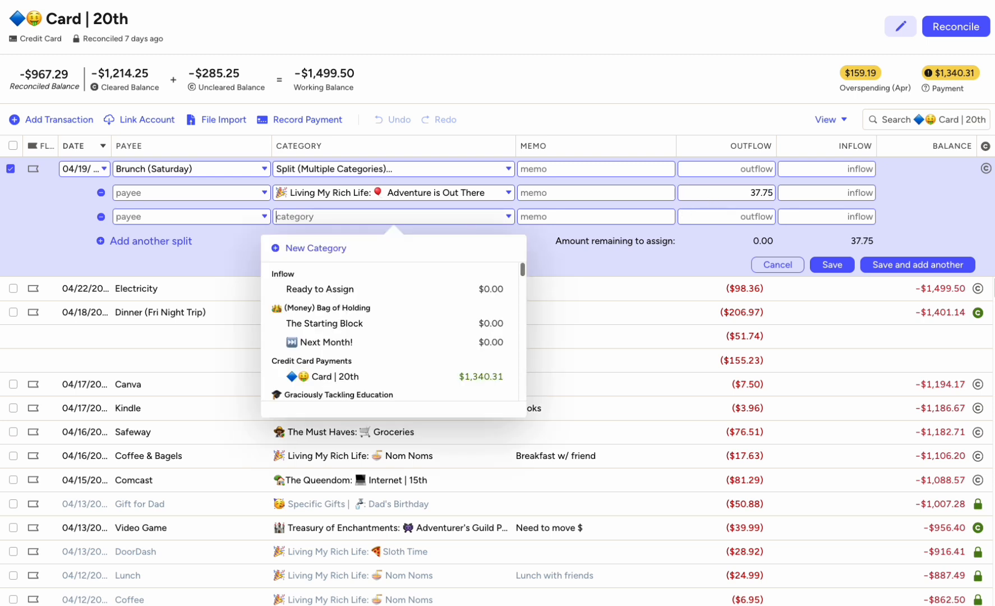
{"action": "type", "text": "re"}
{"action": "left_click", "coordinate": [438, 328]}
{"action": "left_click", "coordinate": [764, 216]}
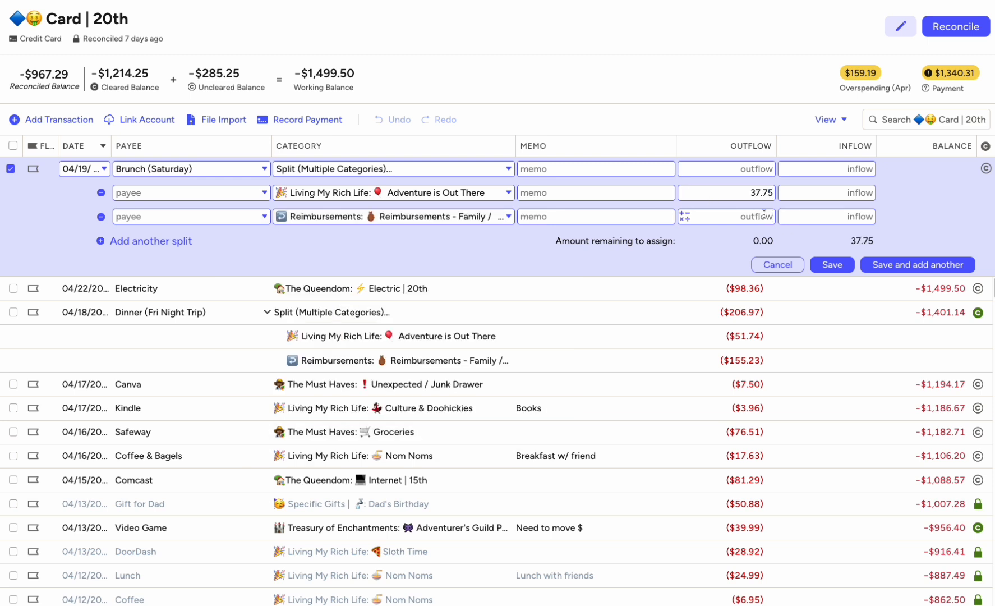
{"action": "type", "text": "113.25"}
Step: Save the brunch transaction, updating its total to match the splits
{"action": "left_click", "coordinate": [846, 265]}
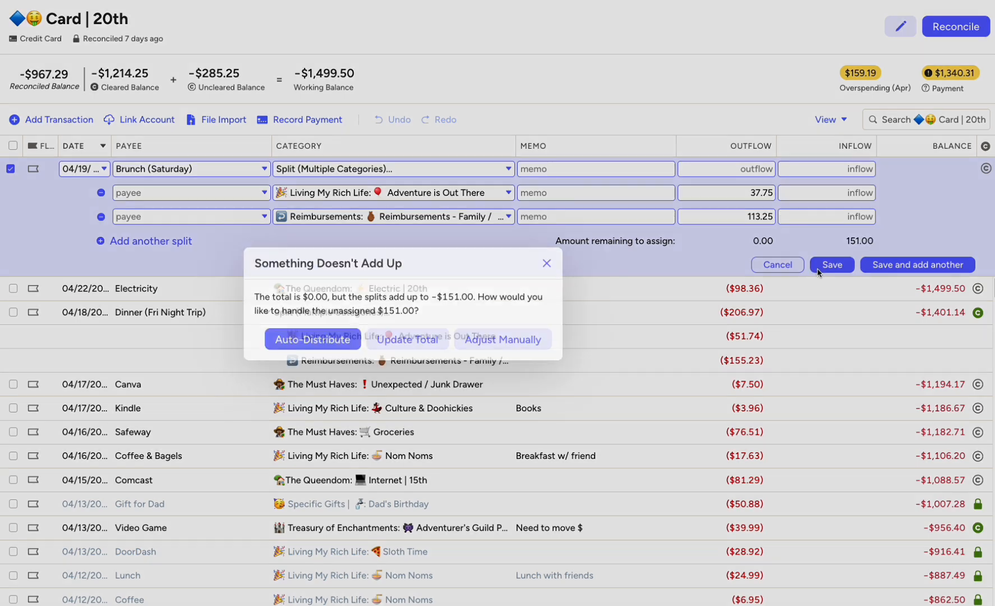
{"action": "left_click", "coordinate": [398, 339]}
{"action": "left_click", "coordinate": [831, 264]}
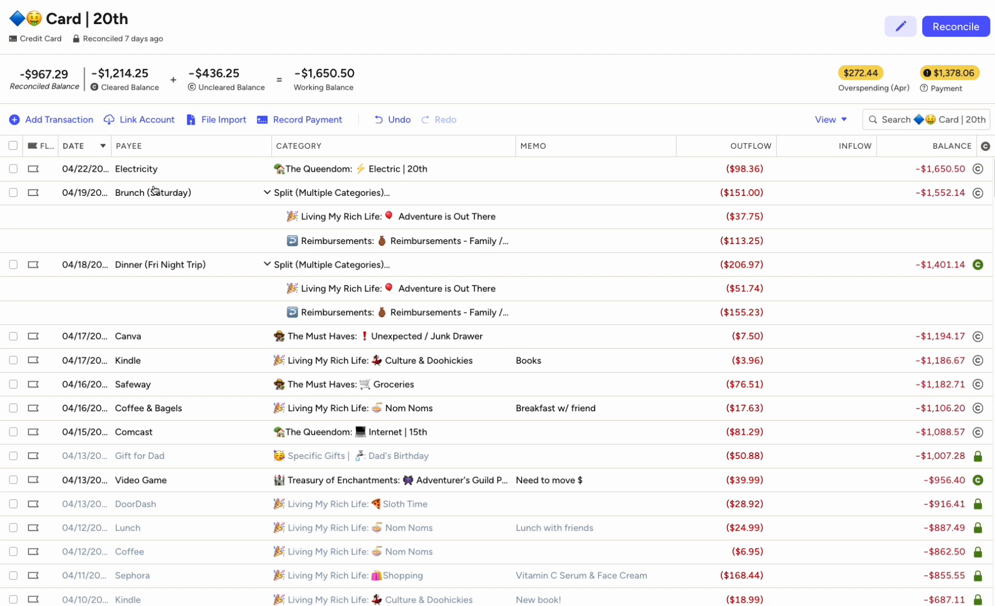
Step: Add a transaction dated April 19, 2025 with the payee "Spa Day"
{"action": "left_click", "coordinate": [46, 119]}
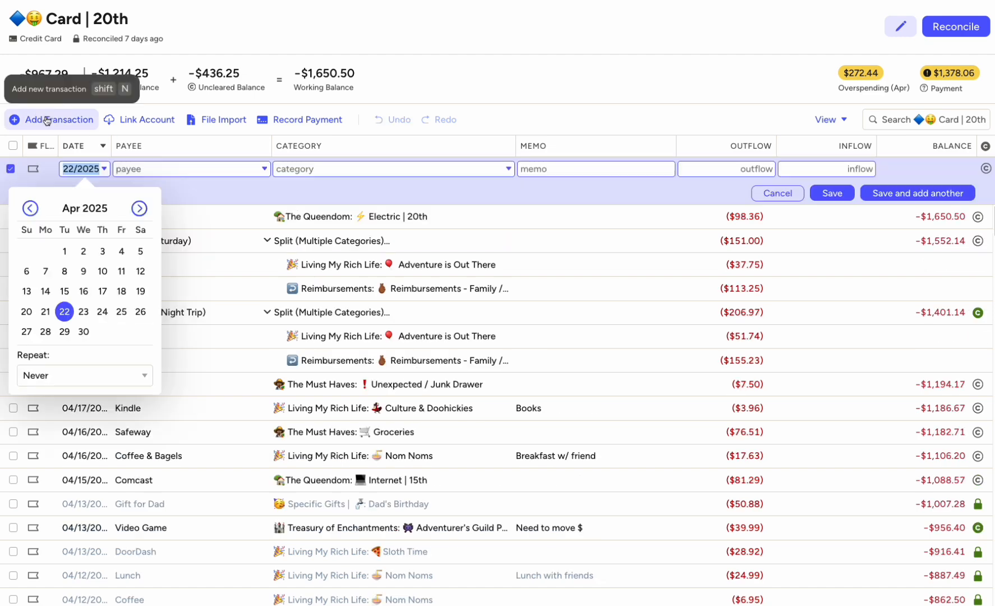
{"action": "left_click", "coordinate": [142, 293]}
{"action": "key", "text": "Tab"}
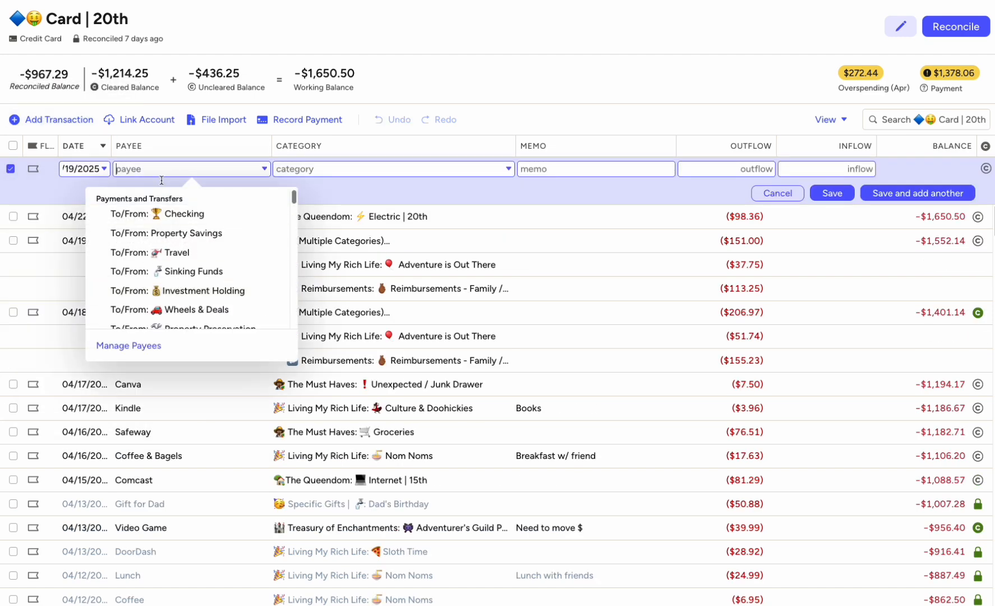
{"action": "type", "text": "Spa Day"}
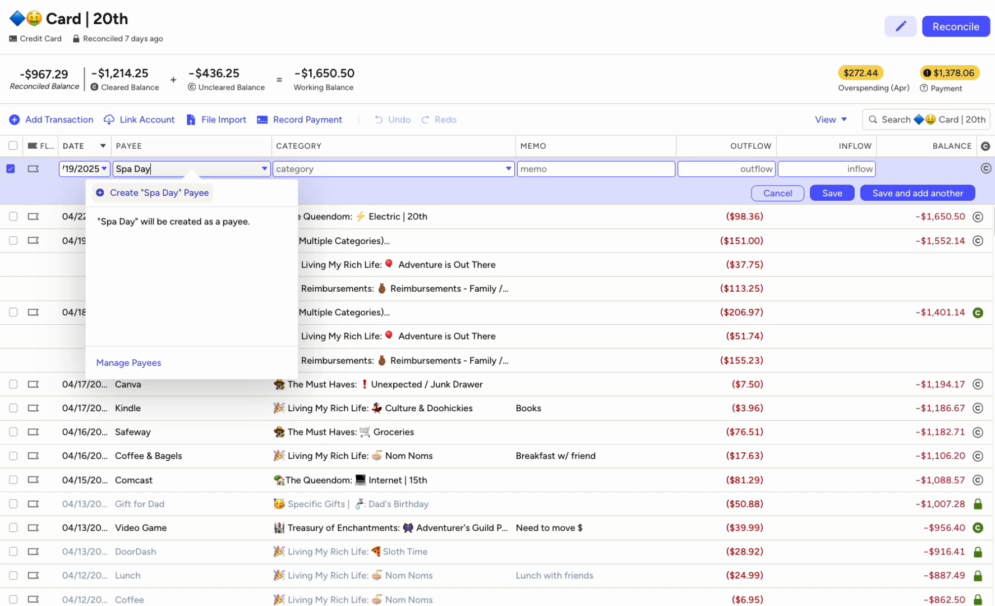
{"action": "key", "text": "Tab"}
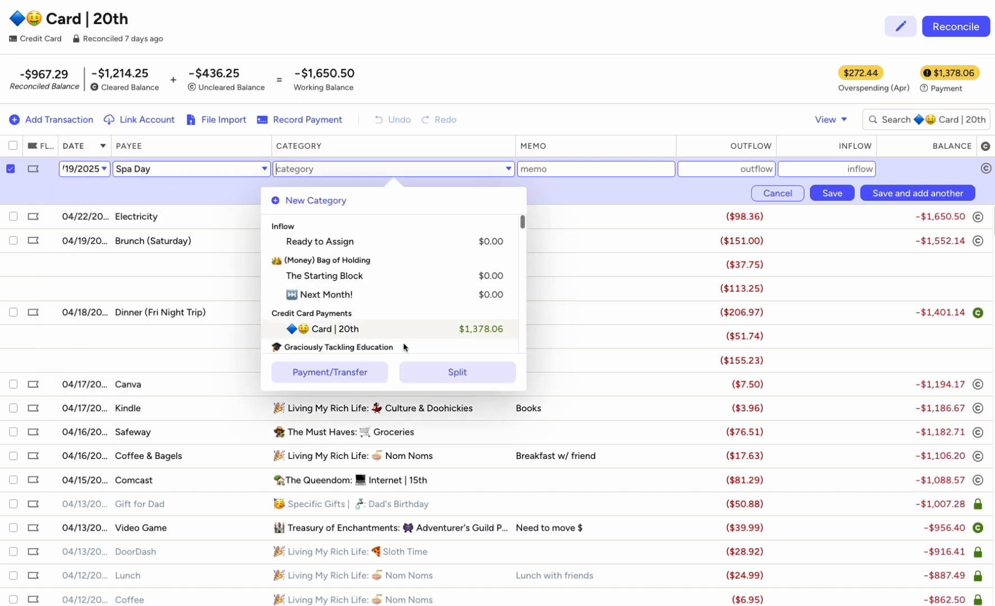
Step: Split the Spa Day transaction and assign an outflow of 67 to Adventure is Out There on the first line
{"action": "left_click", "coordinate": [437, 376]}
{"action": "left_click", "coordinate": [388, 190]}
{"action": "type", "text": "adve"}
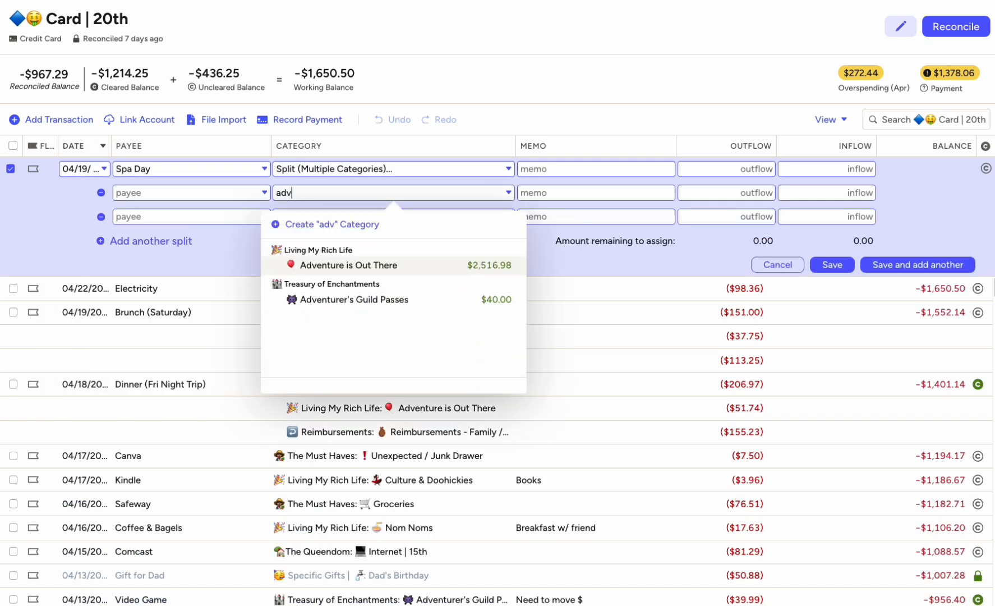
{"action": "left_click", "coordinate": [397, 270]}
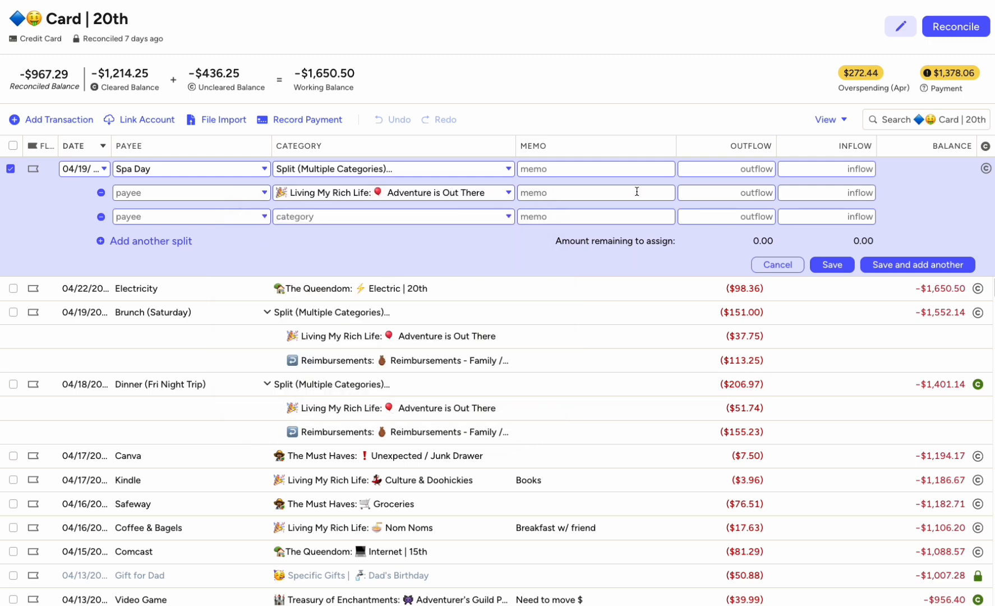
{"action": "left_click", "coordinate": [757, 194]}
{"action": "type", "text": "67"}
Step: Assign the Spa Day transaction's second split line to Reimbursements - Family / Friends with an outflow of 201
{"action": "left_click", "coordinate": [430, 216]}
{"action": "type", "text": "re"}
{"action": "left_click", "coordinate": [417, 331]}
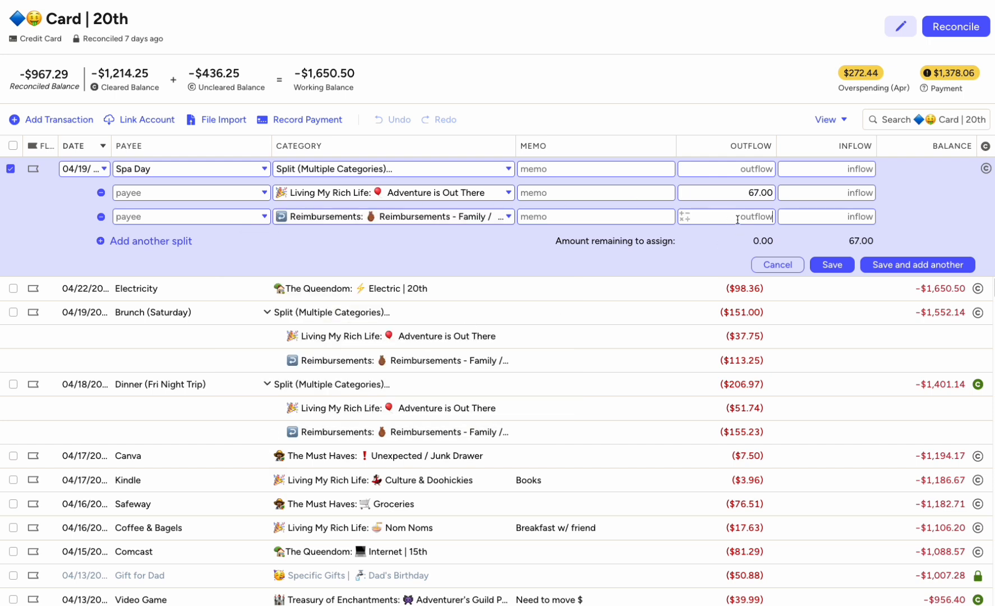
{"action": "left_click", "coordinate": [737, 219]}
{"action": "type", "text": "201"}
Step: Save the Spa Day transaction, updating its total to match the splits
{"action": "left_click", "coordinate": [839, 266]}
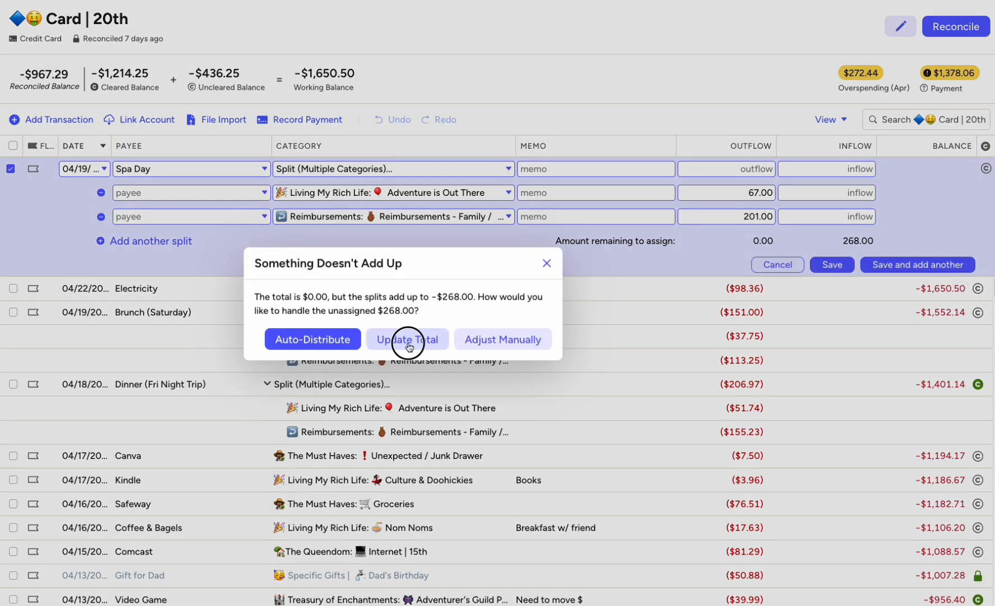
{"action": "left_click", "coordinate": [405, 339]}
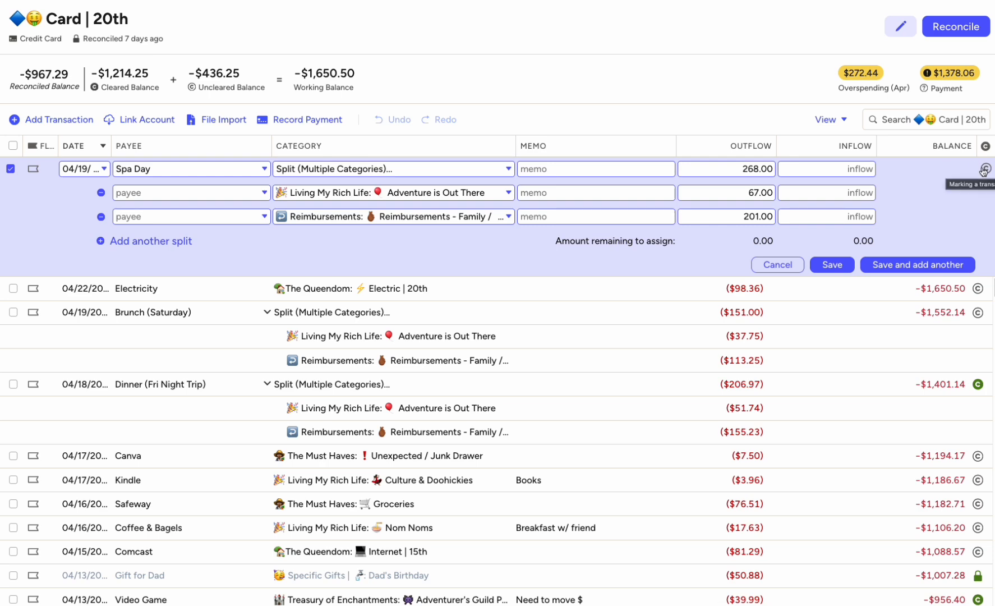
{"action": "left_click", "coordinate": [847, 262]}
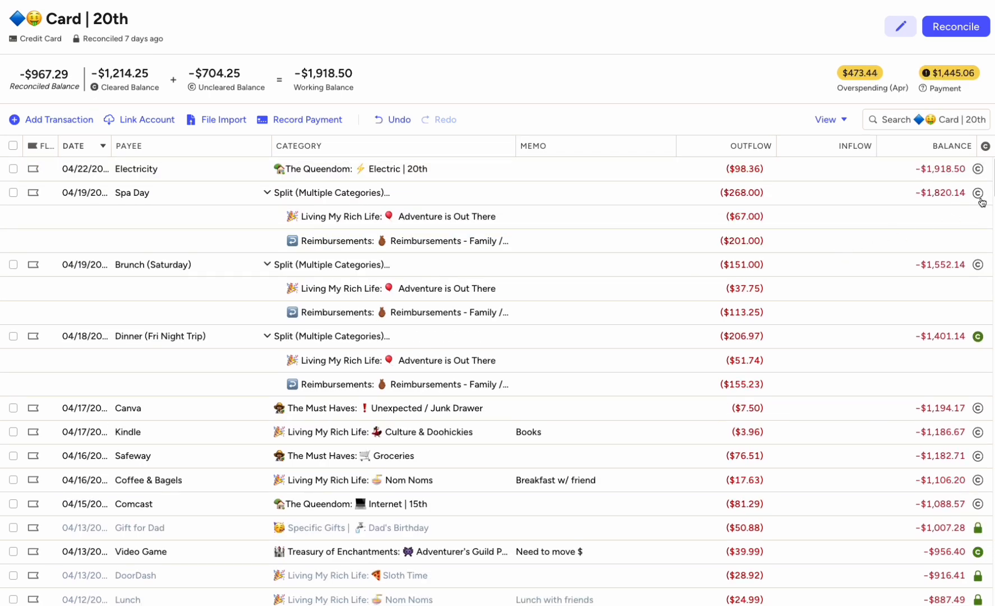
Step: Reset the register's column widths in the view options
{"action": "left_click", "coordinate": [833, 120]}
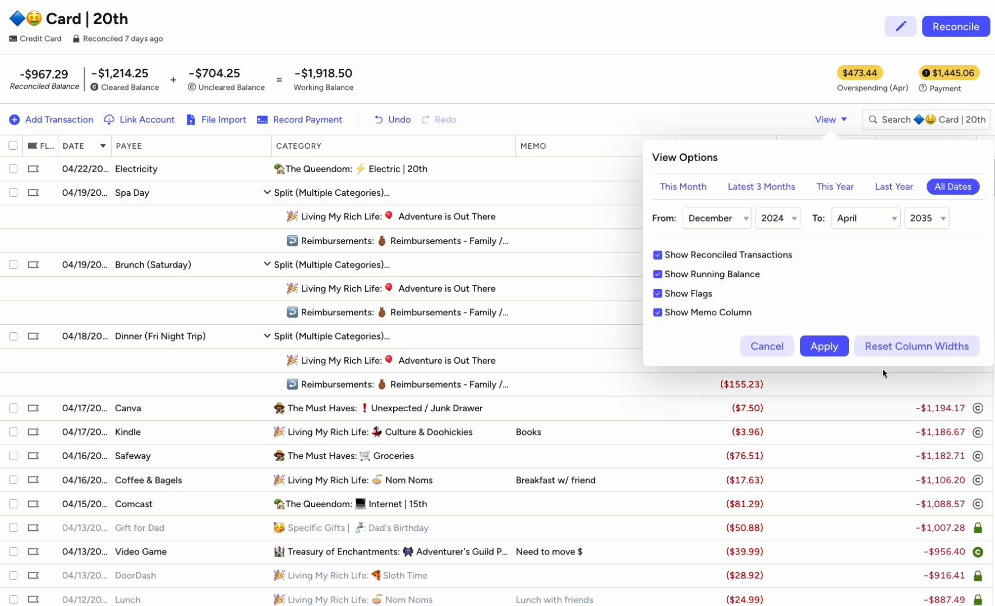
{"action": "left_click", "coordinate": [885, 347]}
{"action": "left_click", "coordinate": [746, 17]}
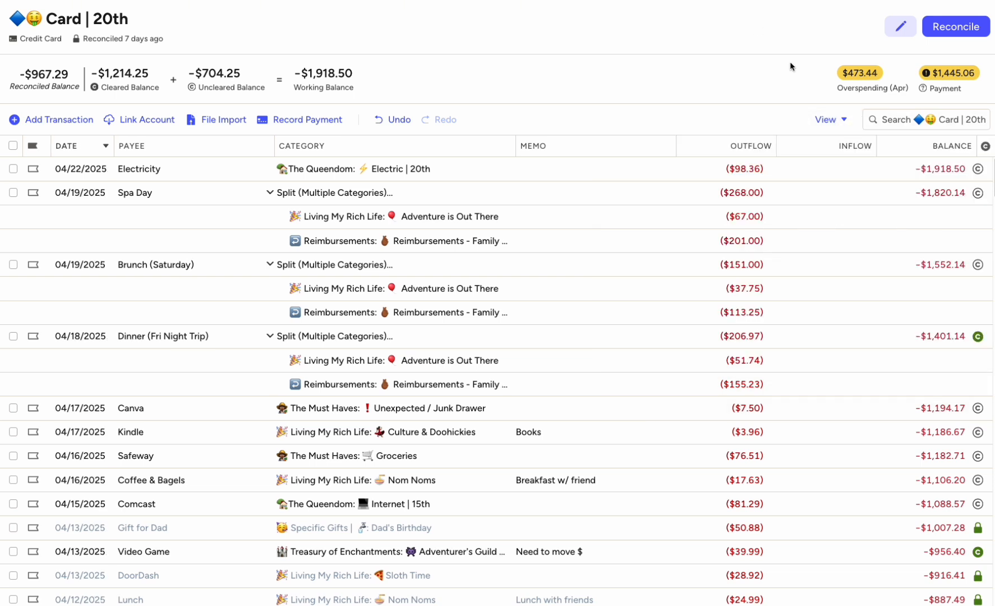
Step: Mark the Spa Day and Brunch (Saturday) transactions as cleared, and collapse the split lines of Spa Day, Brunch and Dinner
{"action": "left_click", "coordinate": [977, 192]}
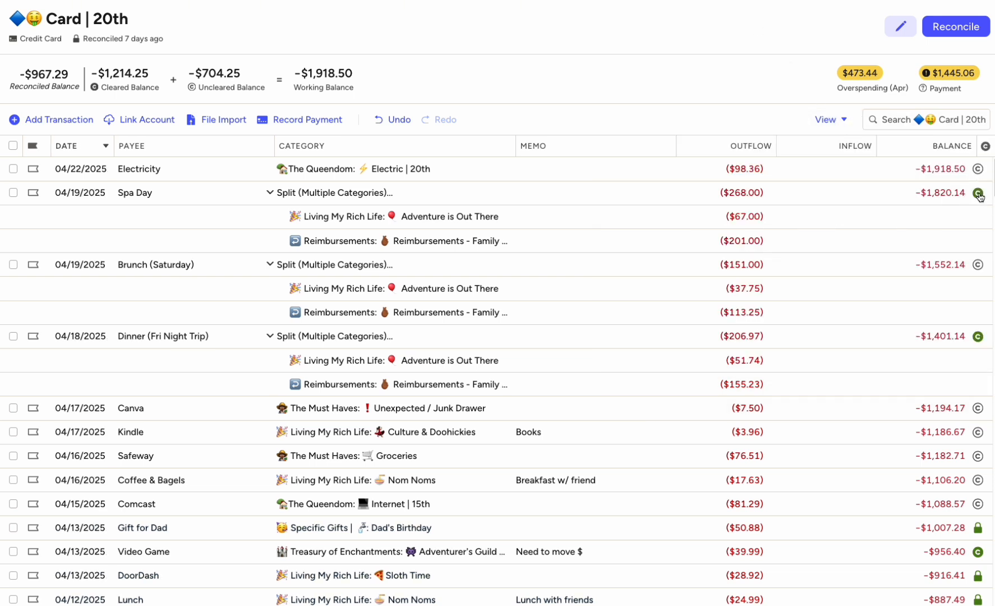
{"action": "left_click", "coordinate": [978, 264]}
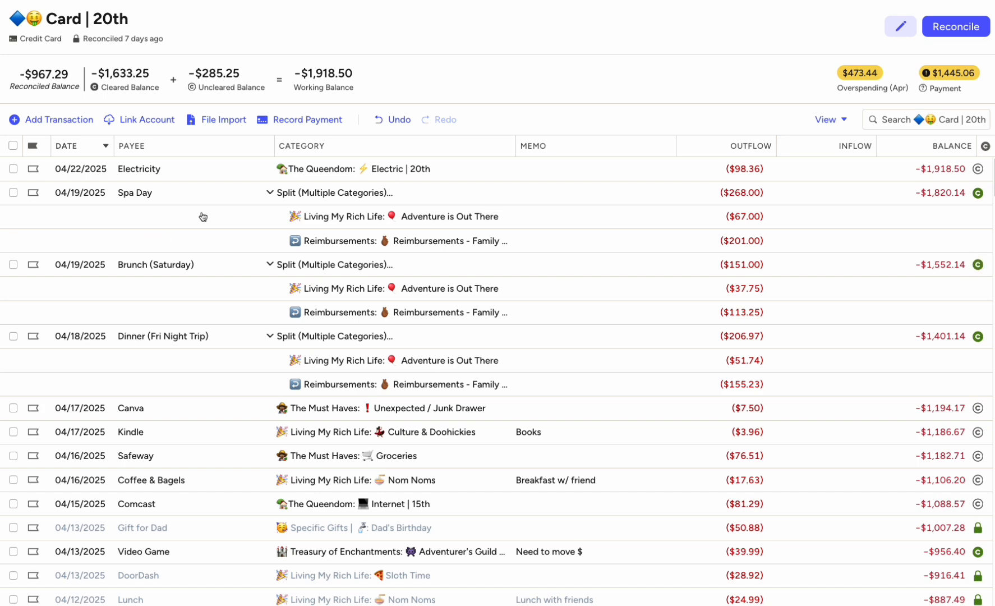
{"action": "left_click", "coordinate": [269, 192]}
{"action": "left_click", "coordinate": [270, 217]}
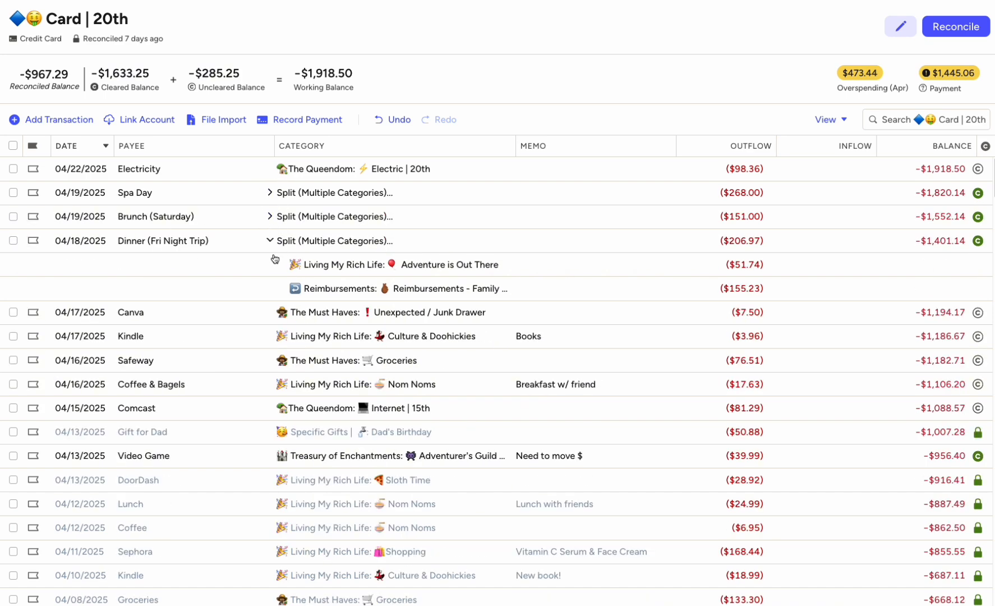
{"action": "left_click", "coordinate": [270, 241]}
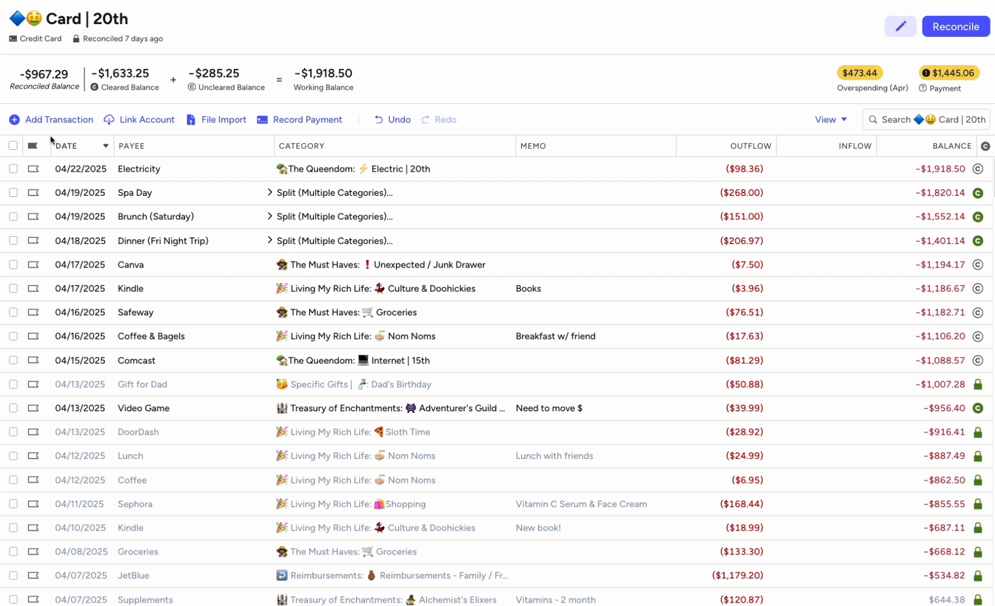
Step: Add a transaction dated April 19, 2025 with the new payee "Ride Share"
{"action": "left_click", "coordinate": [79, 125]}
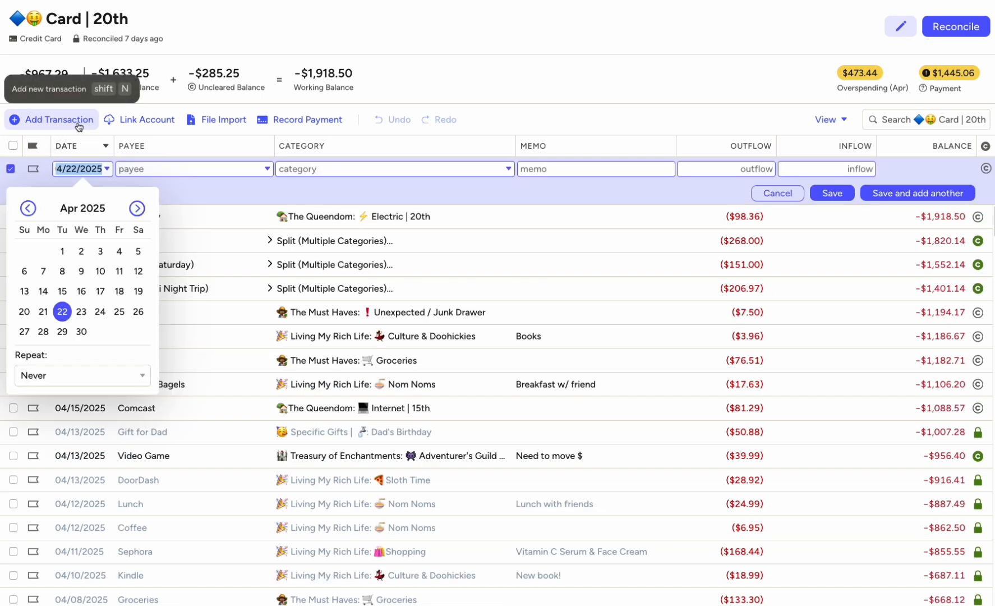
{"action": "left_click", "coordinate": [138, 291]}
{"action": "left_click", "coordinate": [172, 168]}
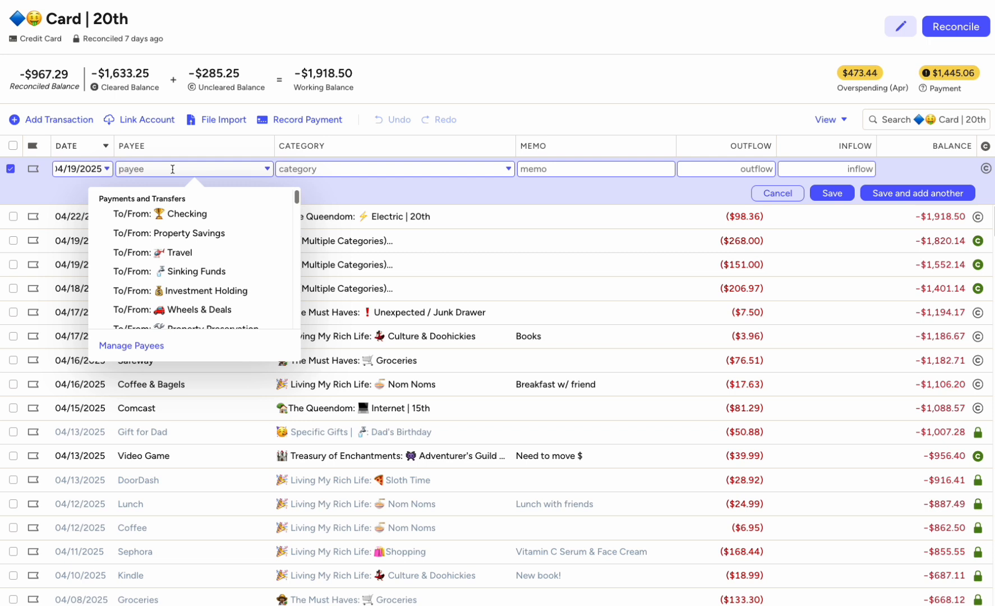
{"action": "type", "text": "Ride Share"}
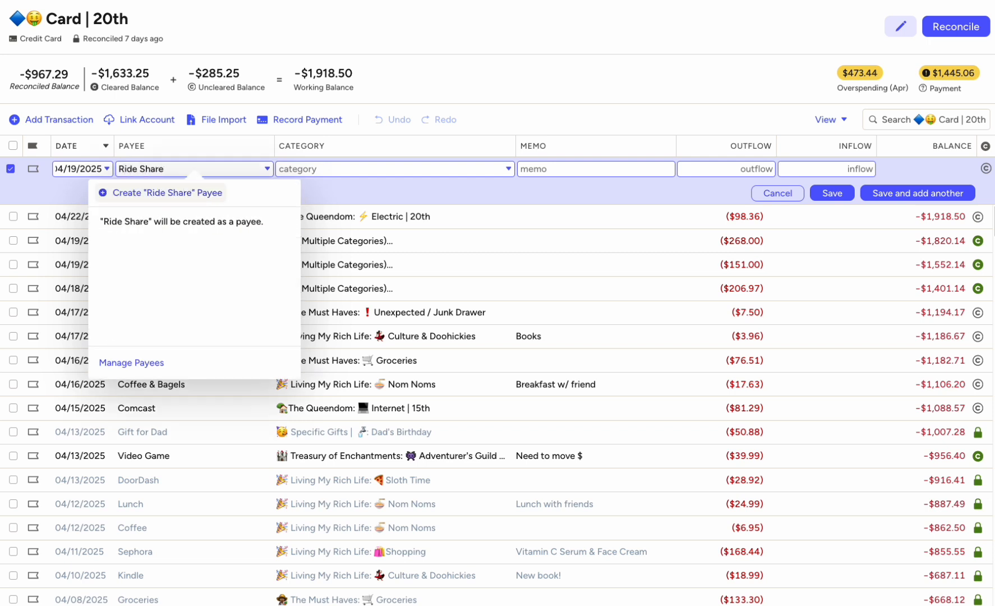
Step: Split the Ride Share transaction and assign an outflow of 4.84+3.58 to Adventure is Out There on the first line
{"action": "left_click", "coordinate": [375, 167]}
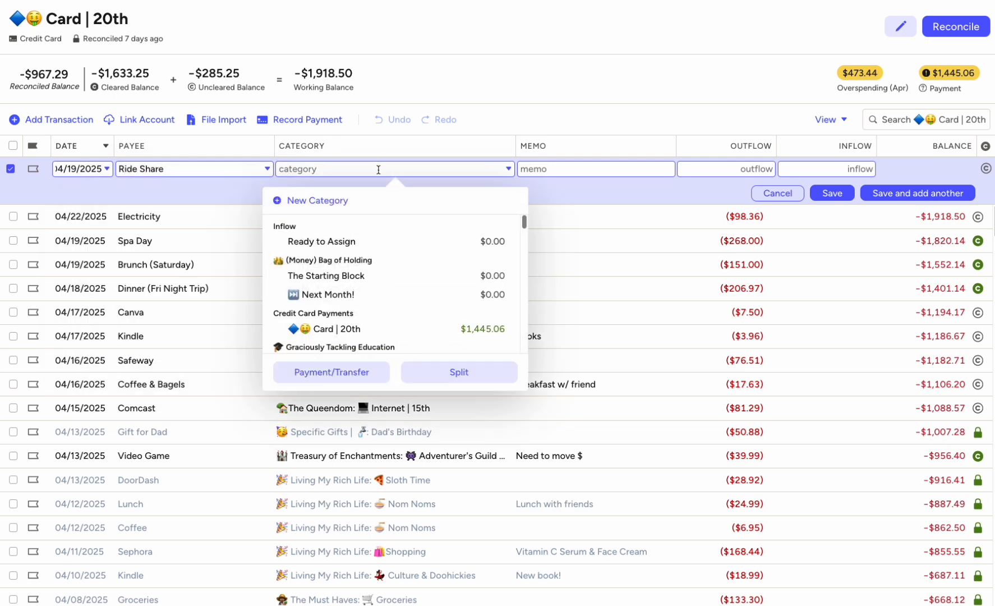
{"action": "left_click", "coordinate": [459, 372]}
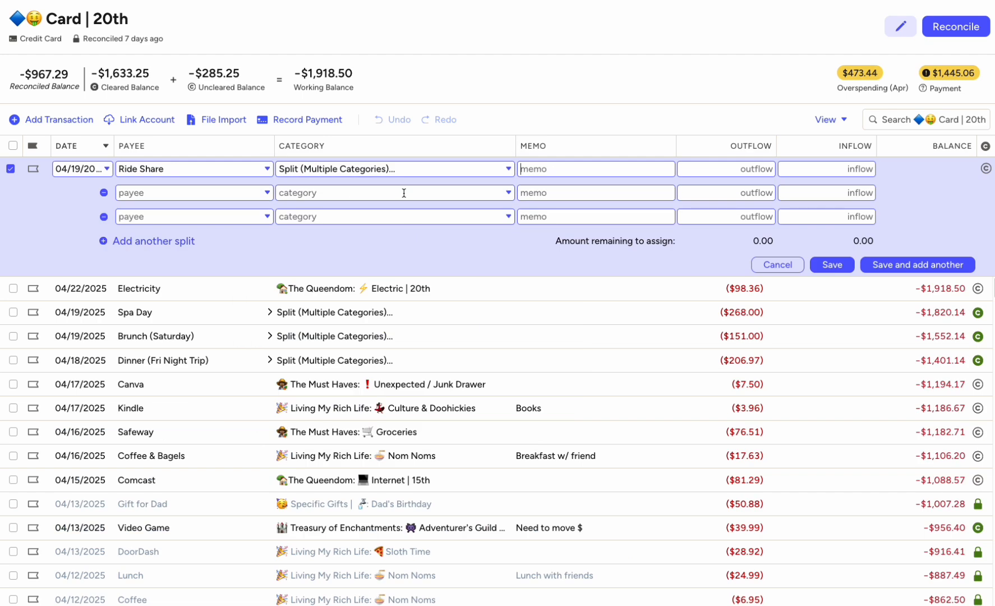
{"action": "left_click", "coordinate": [404, 192]}
{"action": "type", "text": "adve"}
{"action": "left_click", "coordinate": [414, 273]}
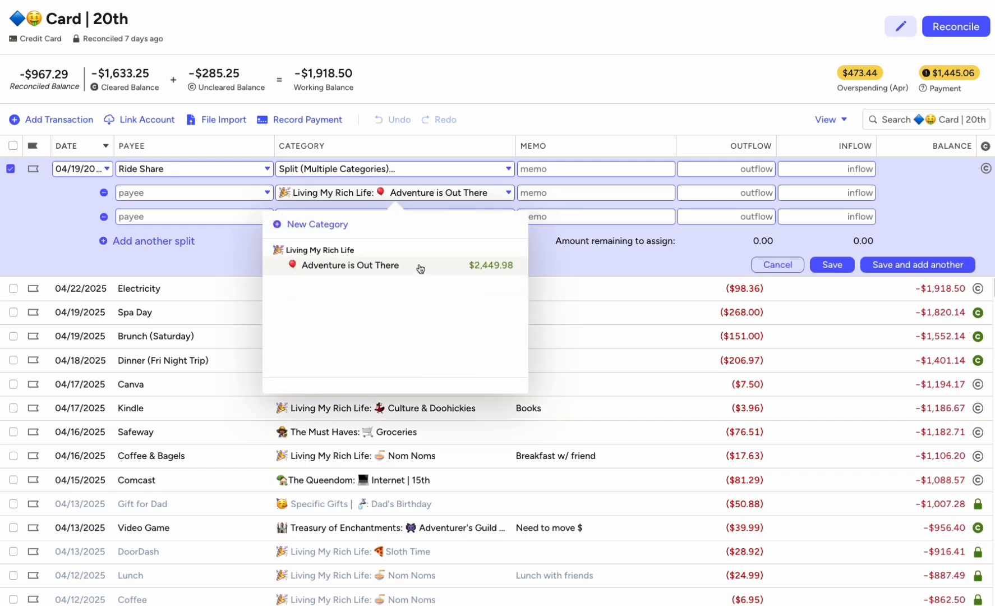
{"action": "left_click", "coordinate": [713, 191]}
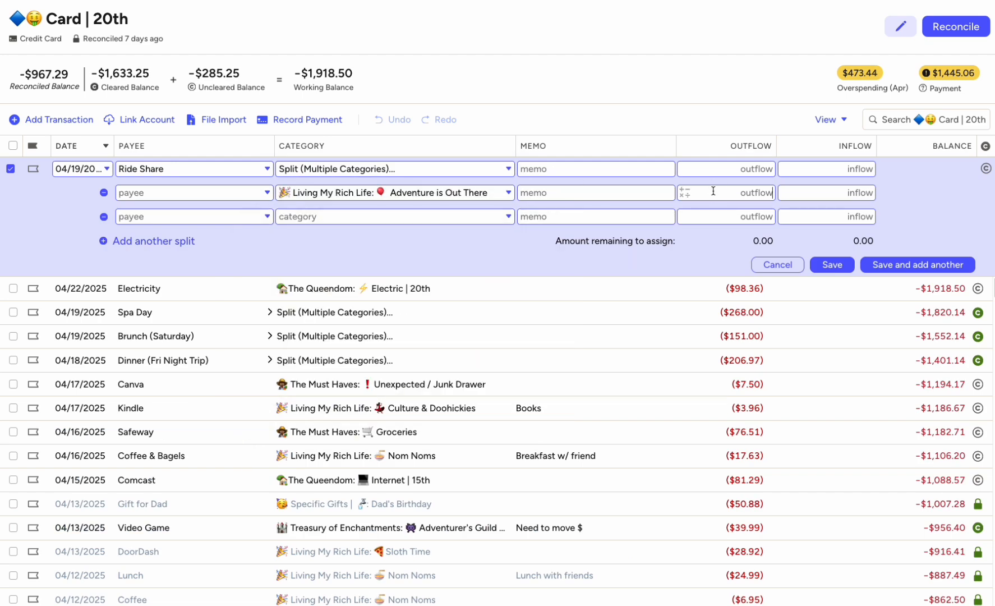
{"action": "type", "text": "4.84+3.58"}
{"action": "left_click", "coordinate": [731, 247]}
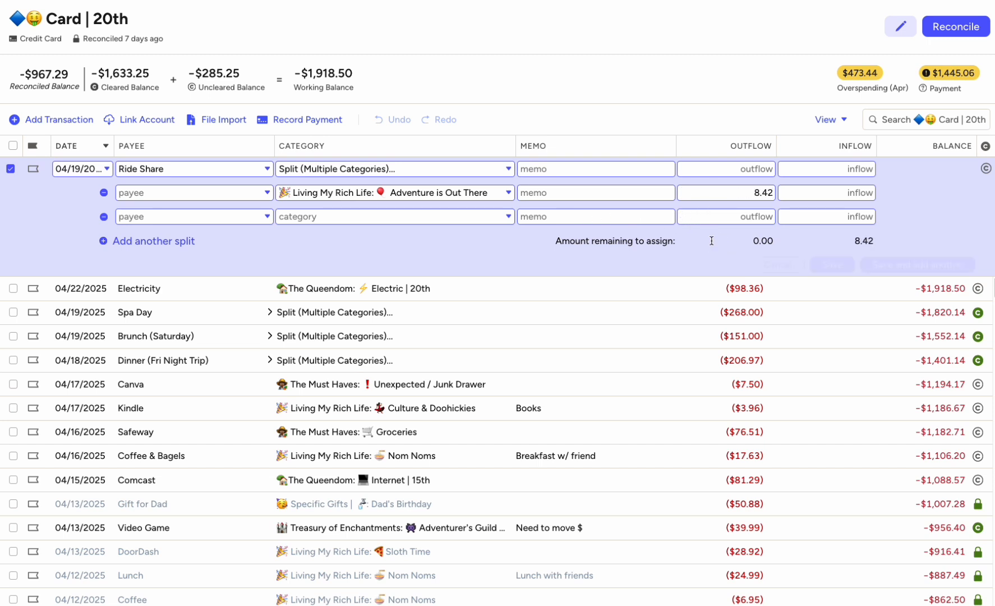
Step: Assign the Ride Share's second split line to Reimbursements - Family / Friends with an outflow of 14.51+10.73
{"action": "left_click", "coordinate": [408, 216]}
{"action": "type", "text": "re"}
{"action": "left_click", "coordinate": [392, 327]}
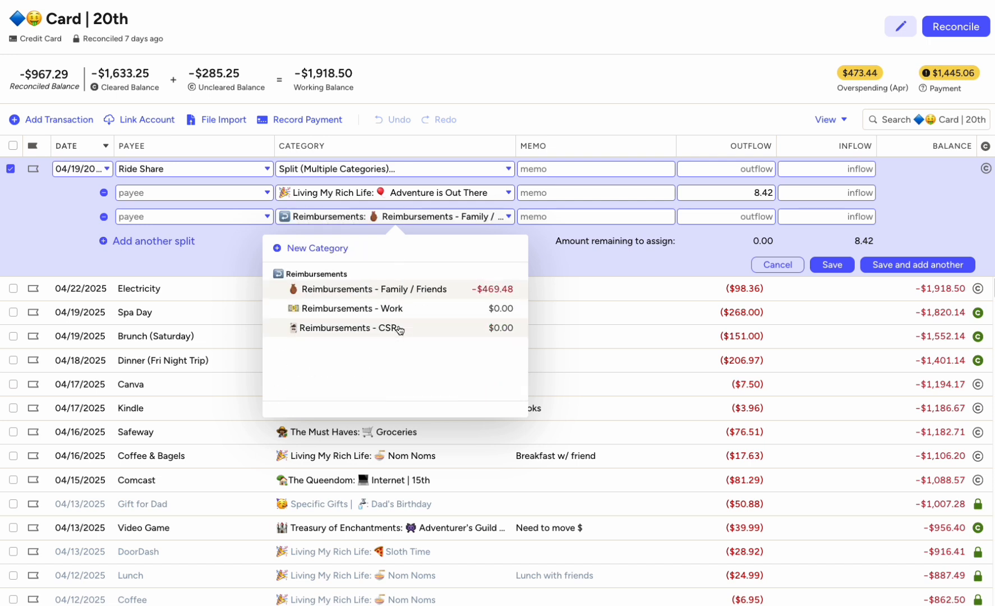
{"action": "left_click", "coordinate": [707, 217]}
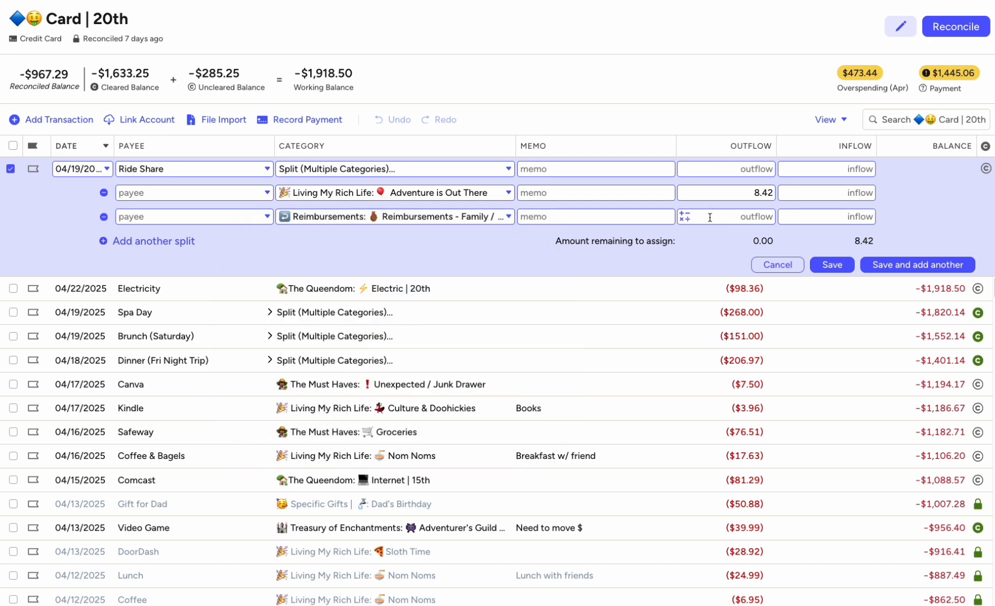
{"action": "type", "text": "14.51+10.73"}
Step: Save the Ride Share transaction with its total updated to match the splits, and mark it as cleared
{"action": "left_click", "coordinate": [841, 270]}
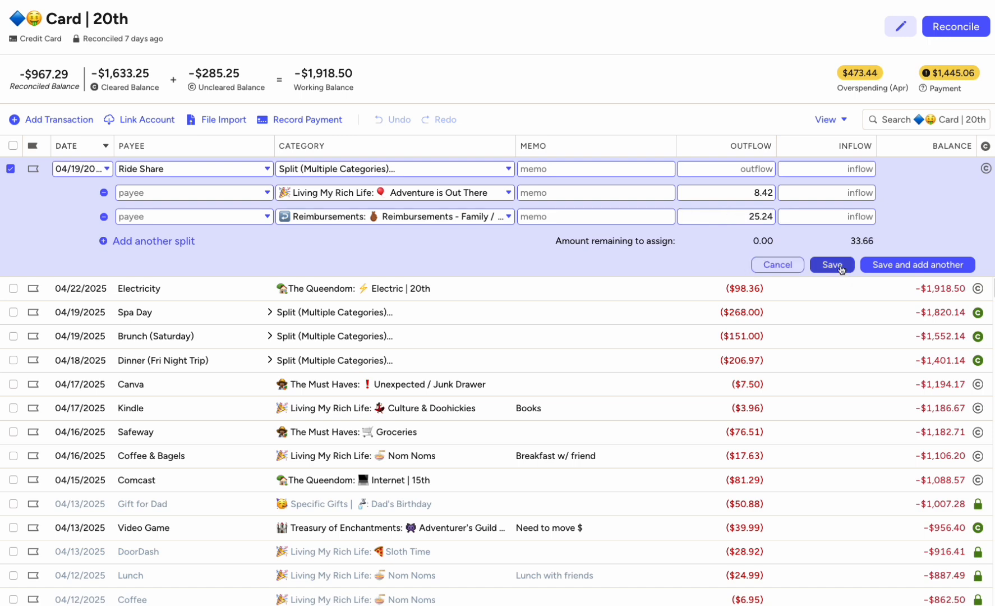
{"action": "left_click", "coordinate": [417, 344]}
{"action": "left_click", "coordinate": [831, 266]}
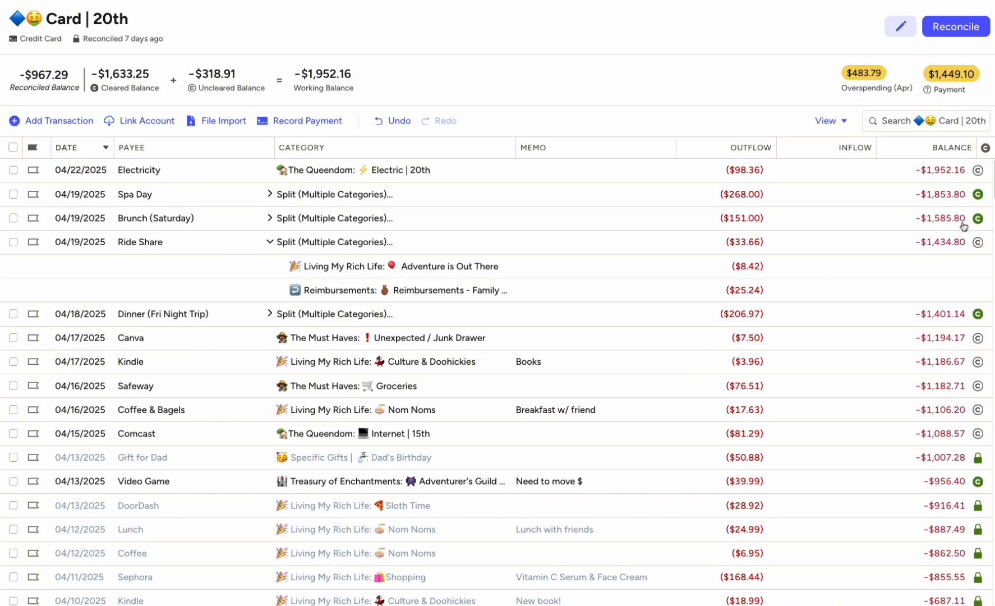
{"action": "left_click", "coordinate": [969, 240]}
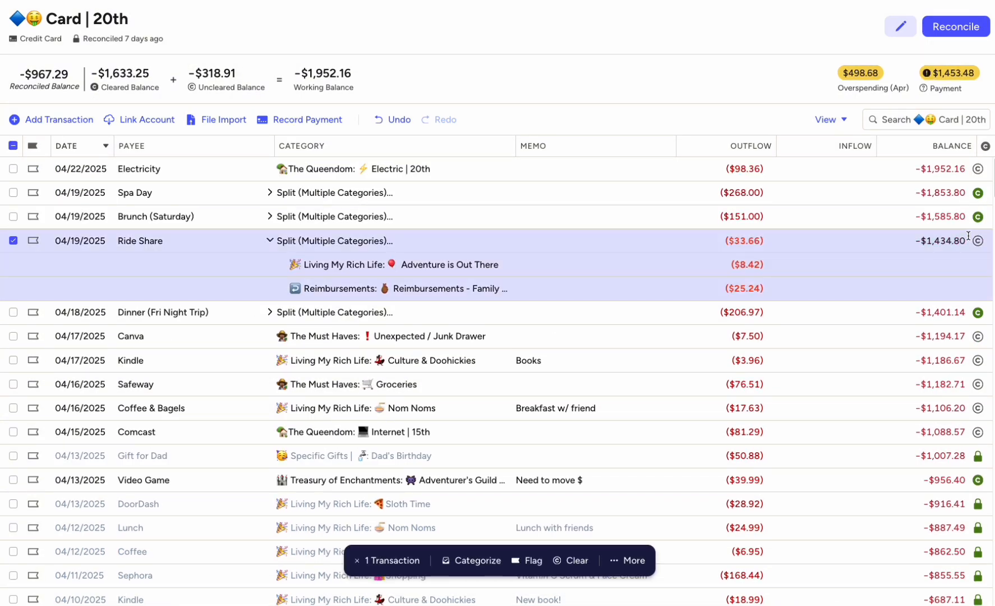
{"action": "left_click", "coordinate": [13, 241]}
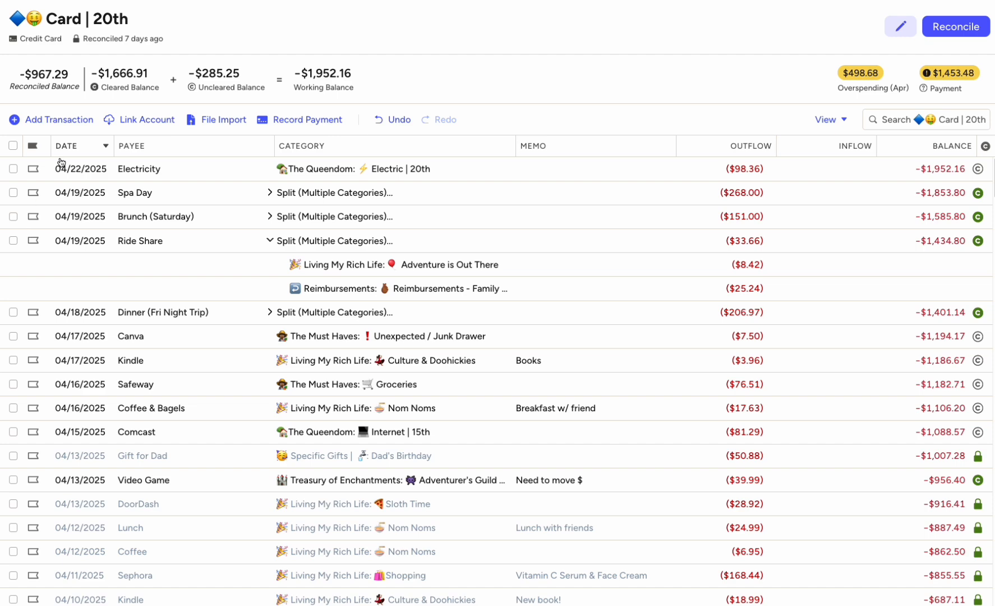
Step: Add a transaction dated April 20, 2025 with the new payee "Hotel (Girls Trip)"
{"action": "left_click", "coordinate": [66, 120]}
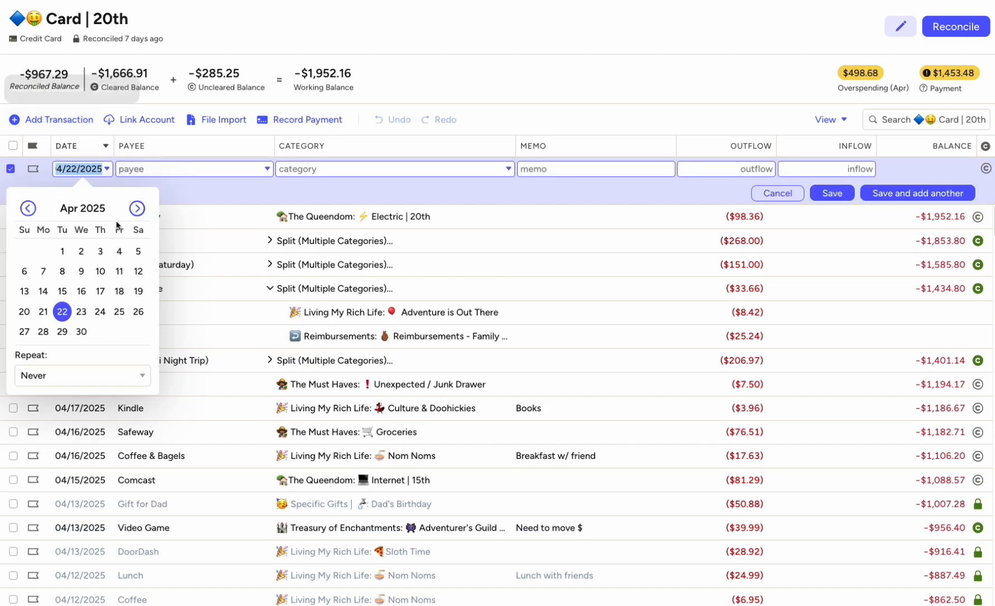
{"action": "left_click", "coordinate": [25, 312]}
{"action": "type", "text": "Hotel"}
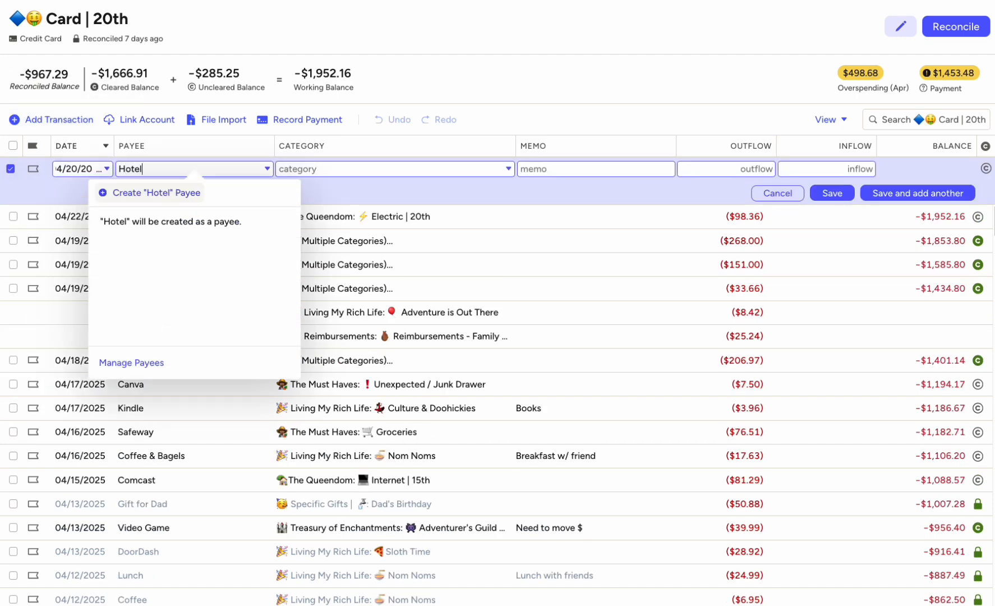
{"action": "type", "text": " (G"}
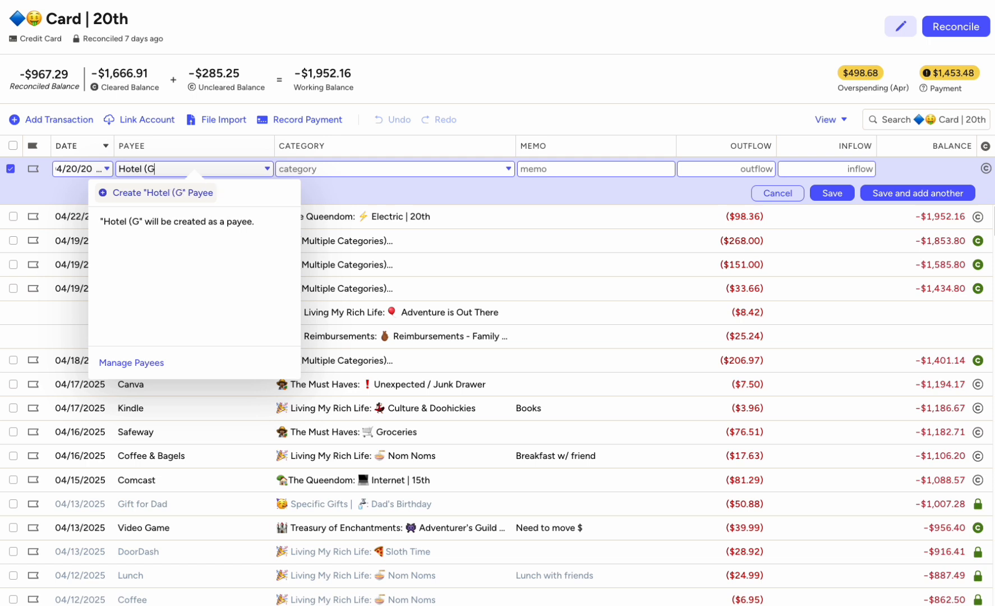
{"action": "type", "text": "irls Trip)"}
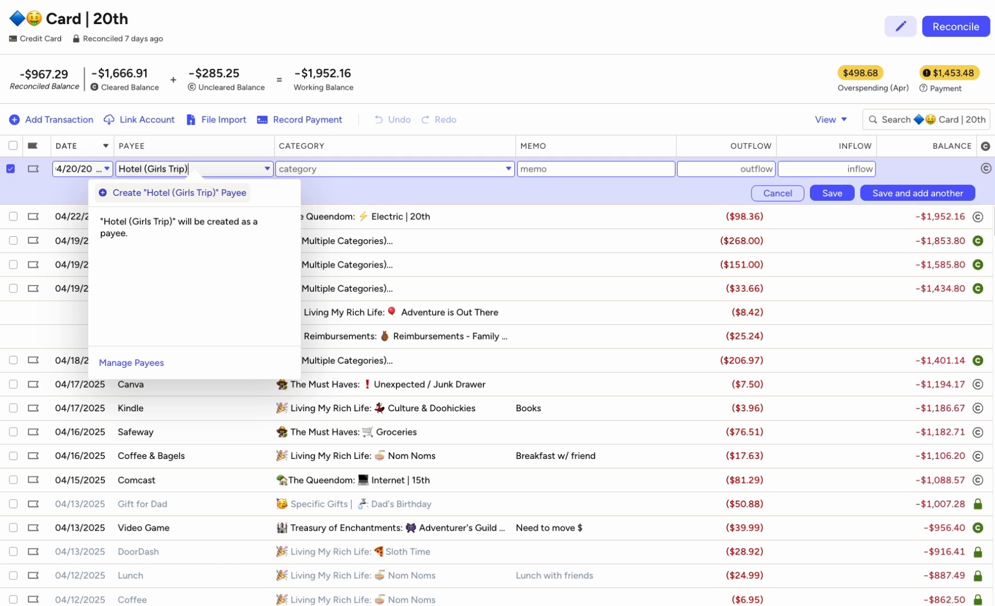
Step: Split the hotel transaction and assign an outflow of 340.67 to Adventure is Out There on the first line
{"action": "key", "text": "Tab"}
{"action": "type", "text": "ad"}
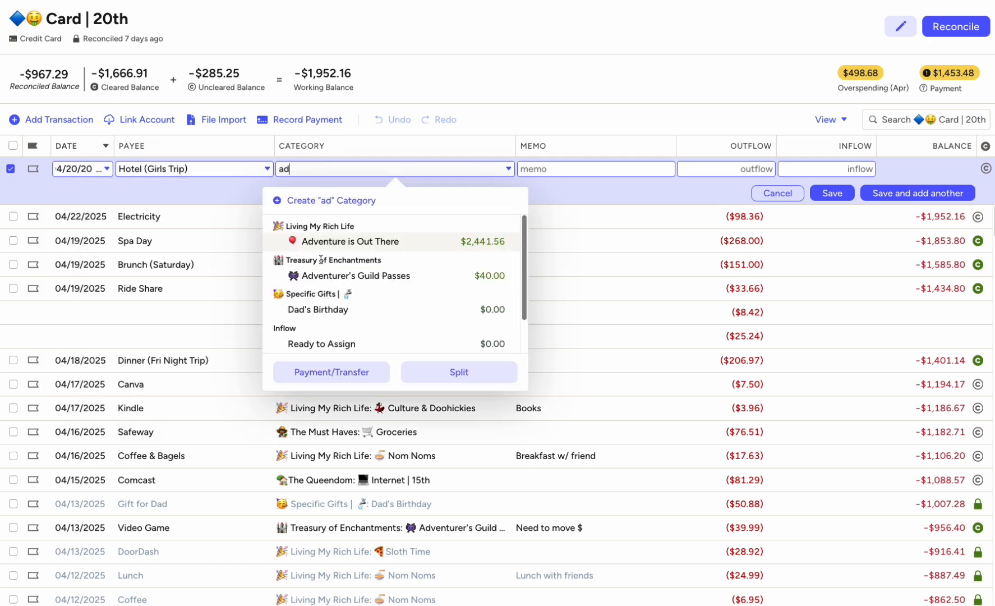
{"action": "left_click", "coordinate": [483, 370]}
{"action": "left_click", "coordinate": [425, 193]}
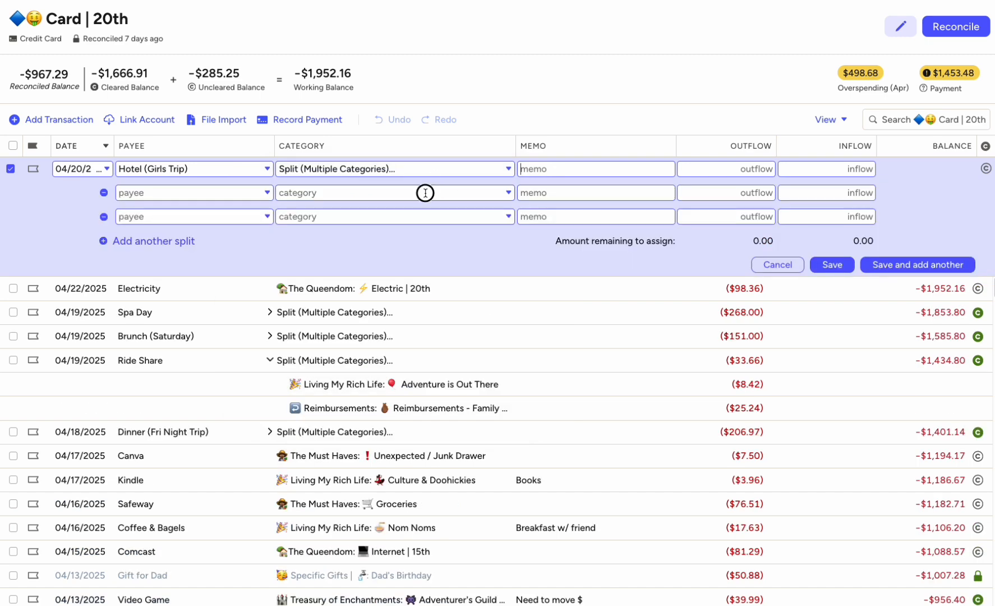
{"action": "type", "text": "adve"}
{"action": "left_click", "coordinate": [427, 268]}
{"action": "left_click", "coordinate": [743, 193]}
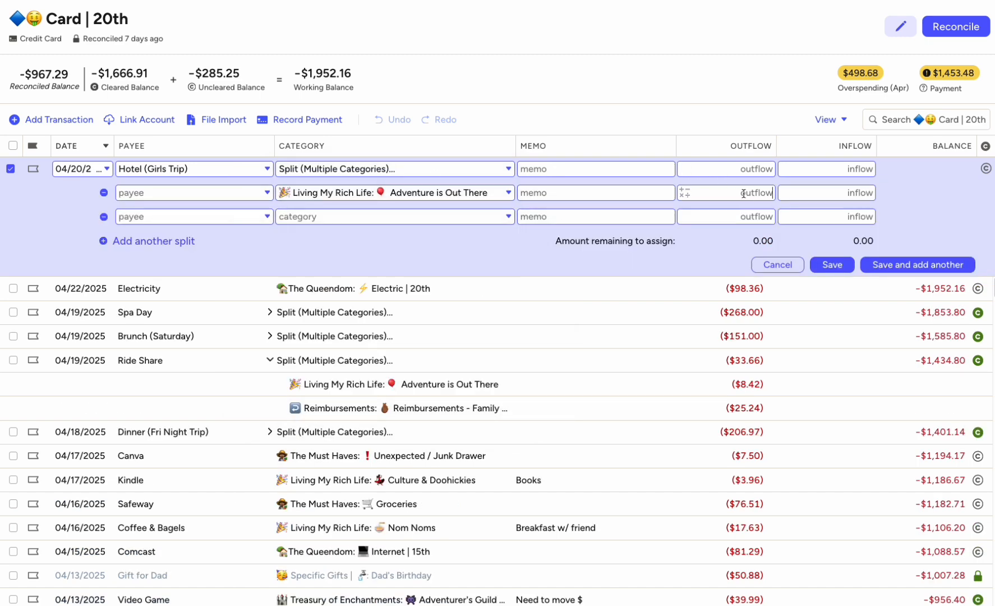
{"action": "type", "text": "340.67"}
Step: Assign the hotel's second split line to Reimbursements - Family / Friends with an outflow of 1022.01
{"action": "left_click", "coordinate": [418, 218]}
{"action": "type", "text": "re"}
{"action": "left_click", "coordinate": [420, 327]}
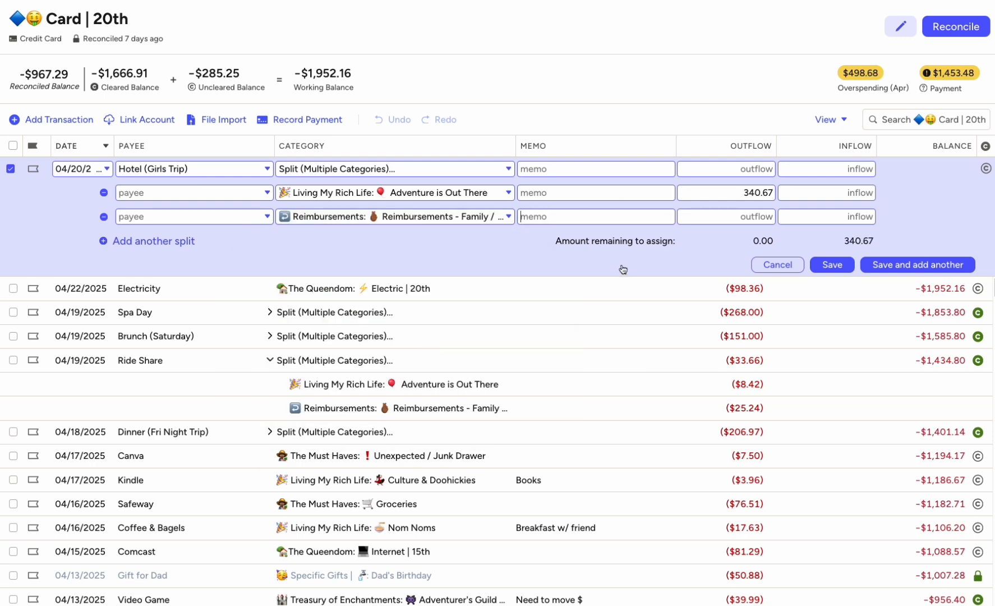
{"action": "left_click", "coordinate": [750, 213]}
{"action": "type", "text": "1022.01"}
Step: Save the hotel transaction, updating its total to match the splits
{"action": "left_click", "coordinate": [841, 264]}
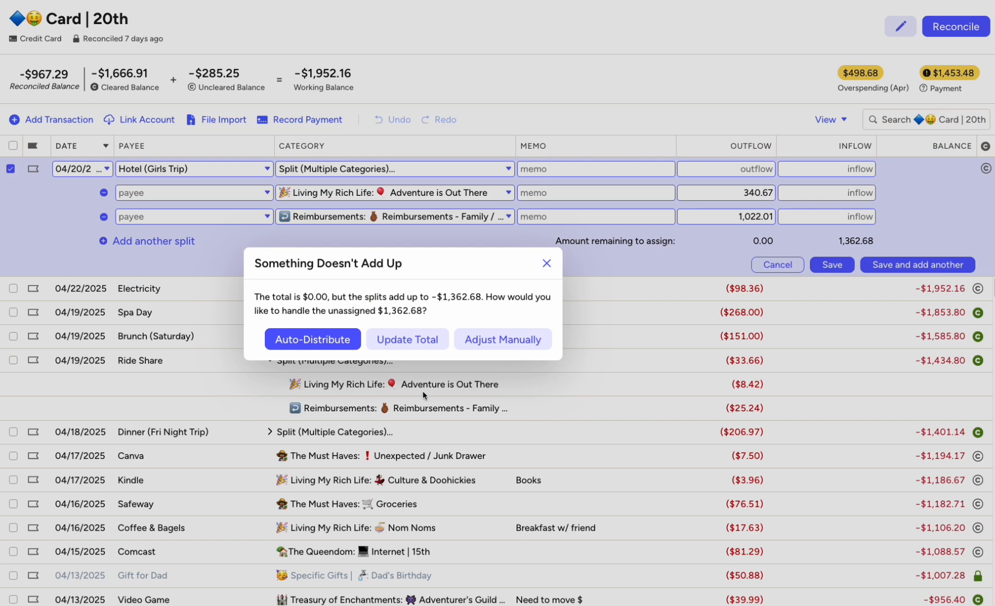
{"action": "left_click", "coordinate": [418, 340]}
{"action": "left_click", "coordinate": [831, 264]}
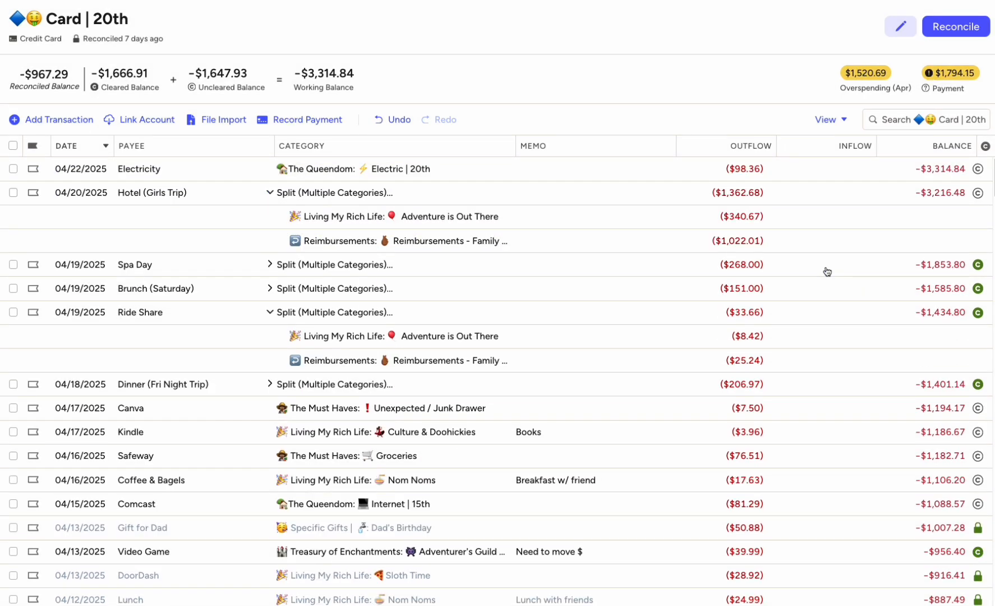
Step: Add a transaction dated April 13, 2025 with the payee Brewery
{"action": "left_click", "coordinate": [70, 119]}
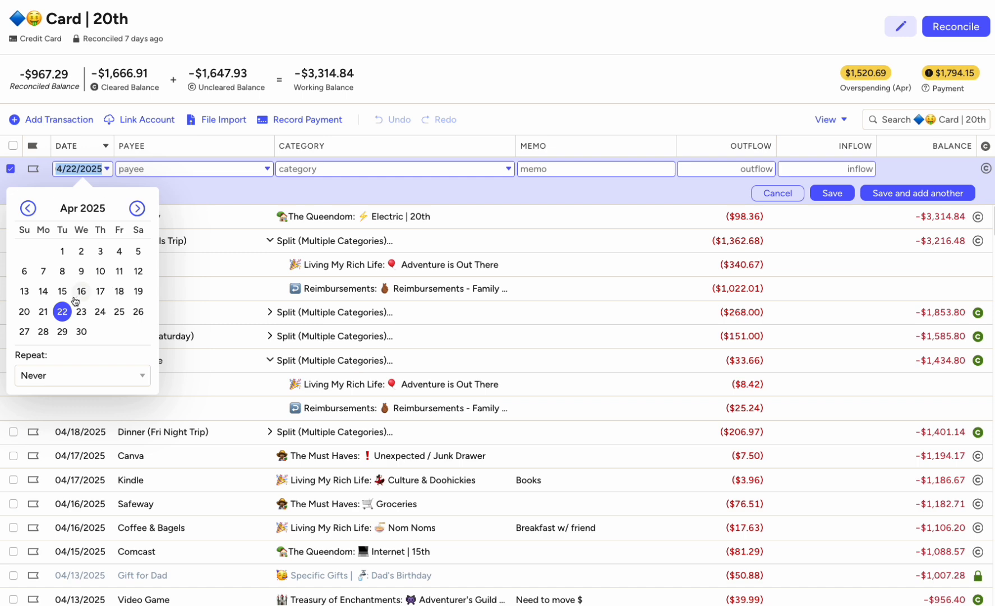
{"action": "left_click", "coordinate": [24, 291]}
{"action": "left_click", "coordinate": [188, 169]}
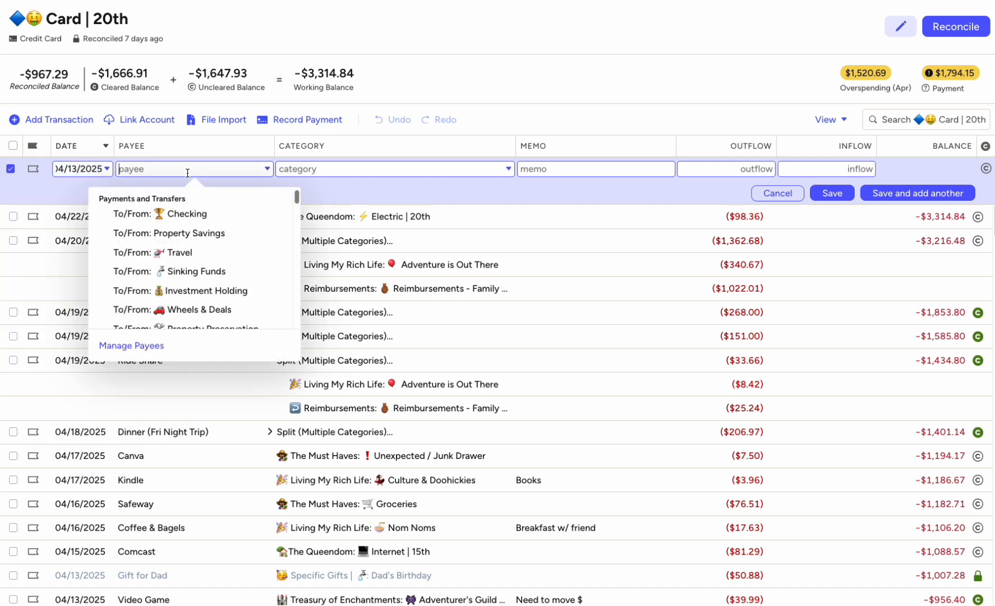
{"action": "type", "text": "V"}
{"action": "key", "text": "BackSpace"}
{"action": "type", "text": "Brewery"}
{"action": "key", "text": "Return"}
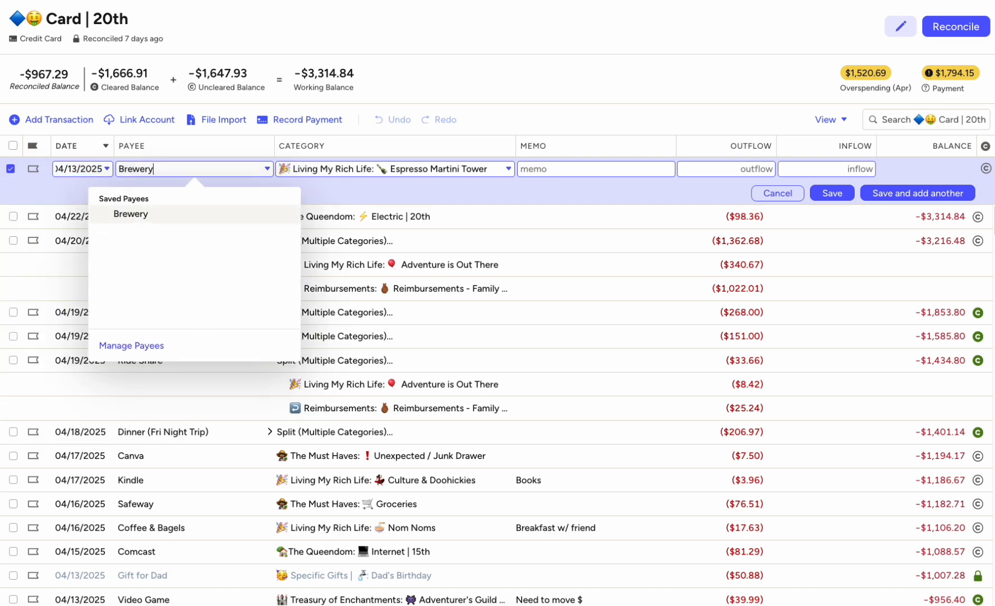
Step: Split the Brewery transaction and assign an outflow of 33.67 to Adventure is Out There on the first line
{"action": "key", "text": "BackSpace"}
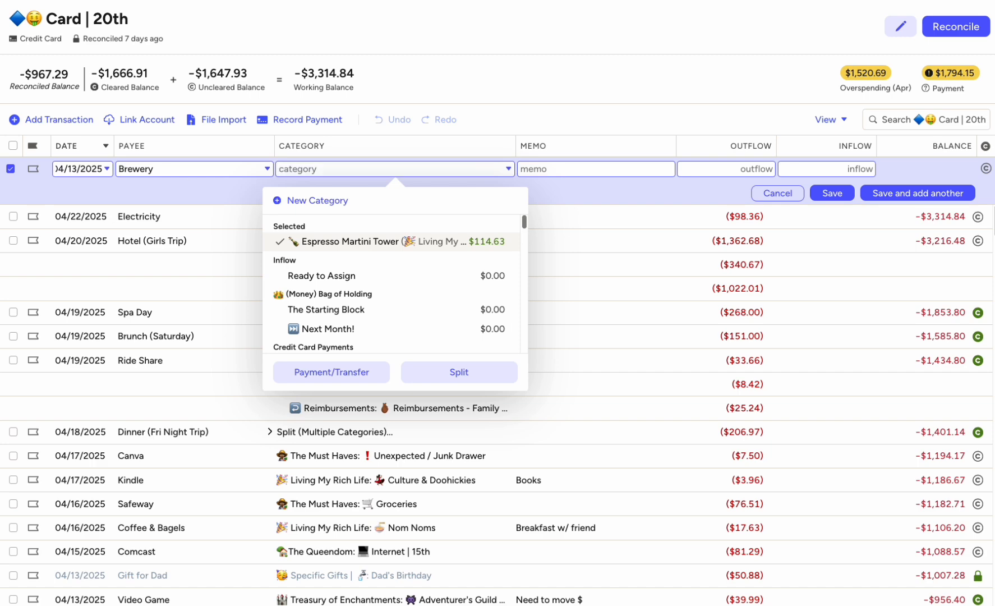
{"action": "left_click", "coordinate": [459, 372]}
{"action": "left_click", "coordinate": [367, 192]}
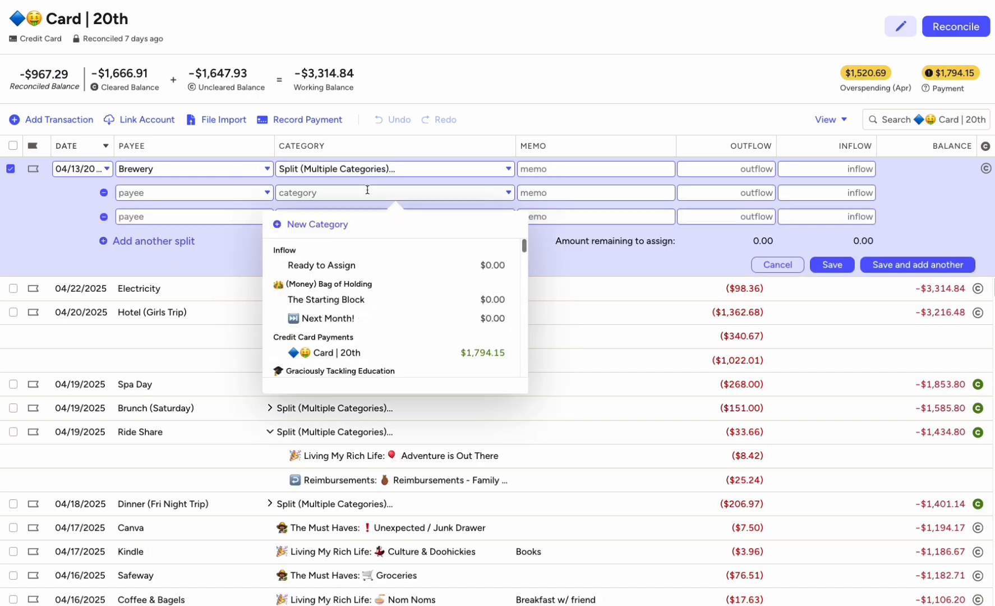
{"action": "type", "text": "adv"}
{"action": "key", "text": "Return"}
{"action": "left_click", "coordinate": [737, 192]}
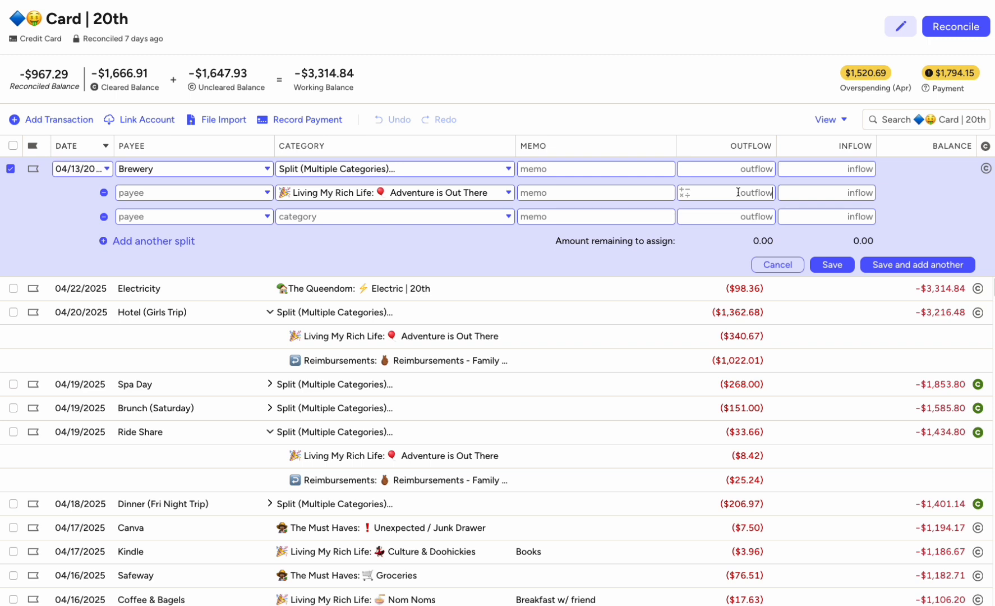
{"action": "type", "text": "33.67"}
Step: Assign the Brewery's second split line to Reimbursements - Family / Friends with an outflow of 101.01
{"action": "left_click", "coordinate": [423, 216]}
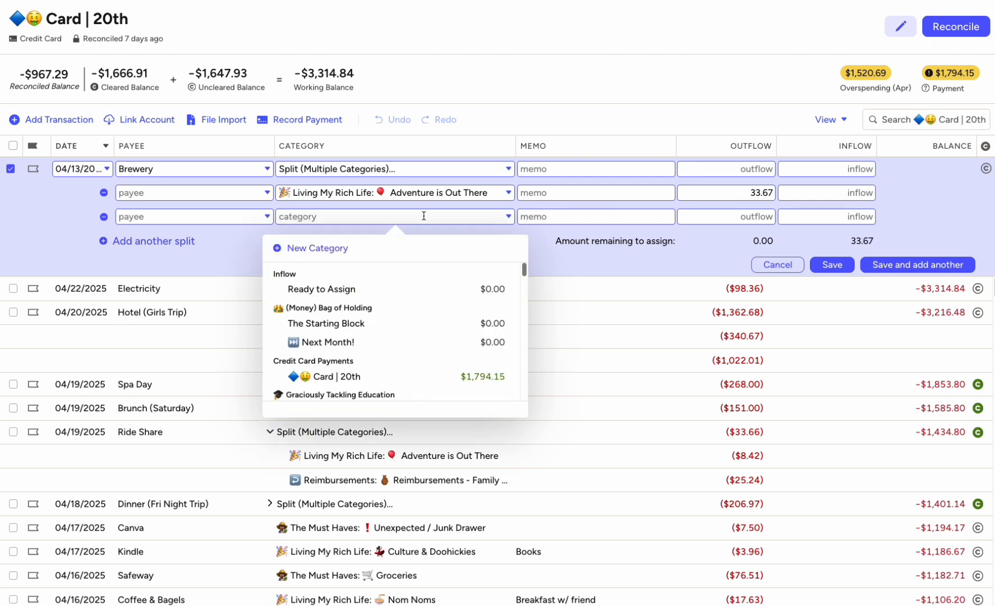
{"action": "type", "text": "re"}
{"action": "left_click", "coordinate": [455, 326]}
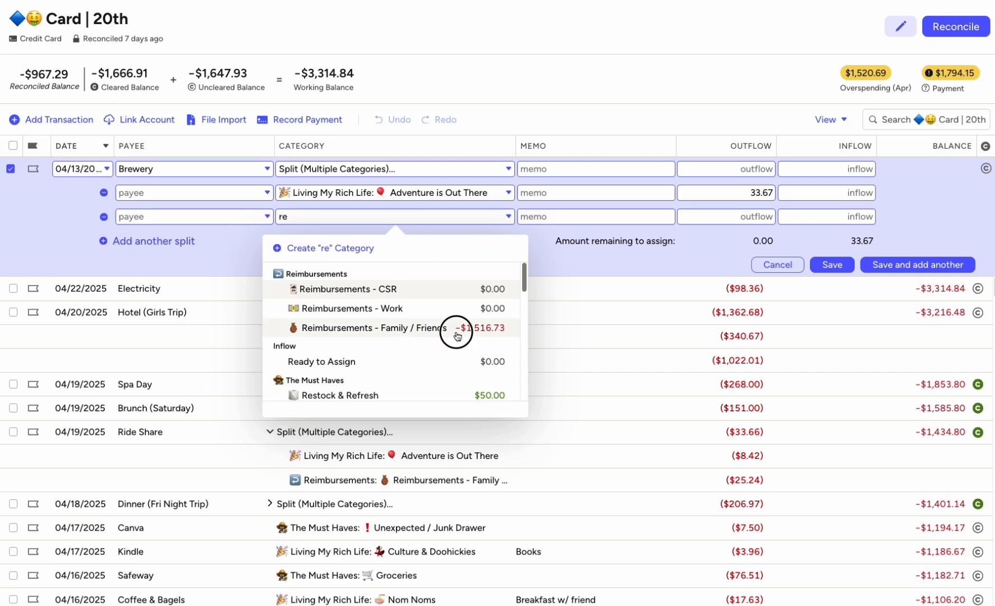
{"action": "left_click", "coordinate": [750, 216]}
{"action": "type", "text": "101.01"}
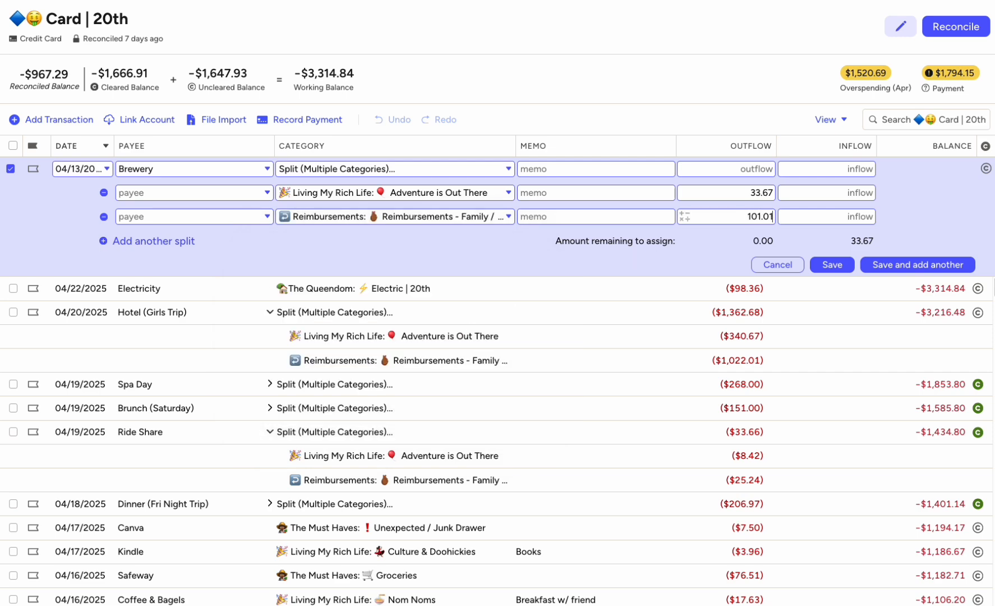
Step: Save the Brewery transaction, updating its total to match the splits
{"action": "left_click", "coordinate": [841, 263]}
{"action": "left_click", "coordinate": [410, 340]}
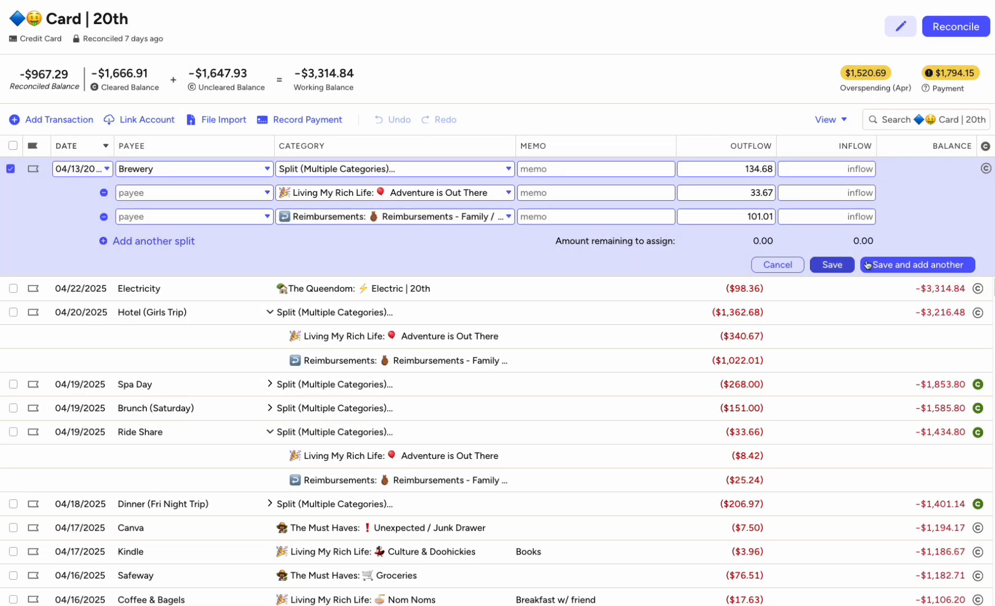
{"action": "left_click", "coordinate": [830, 264]}
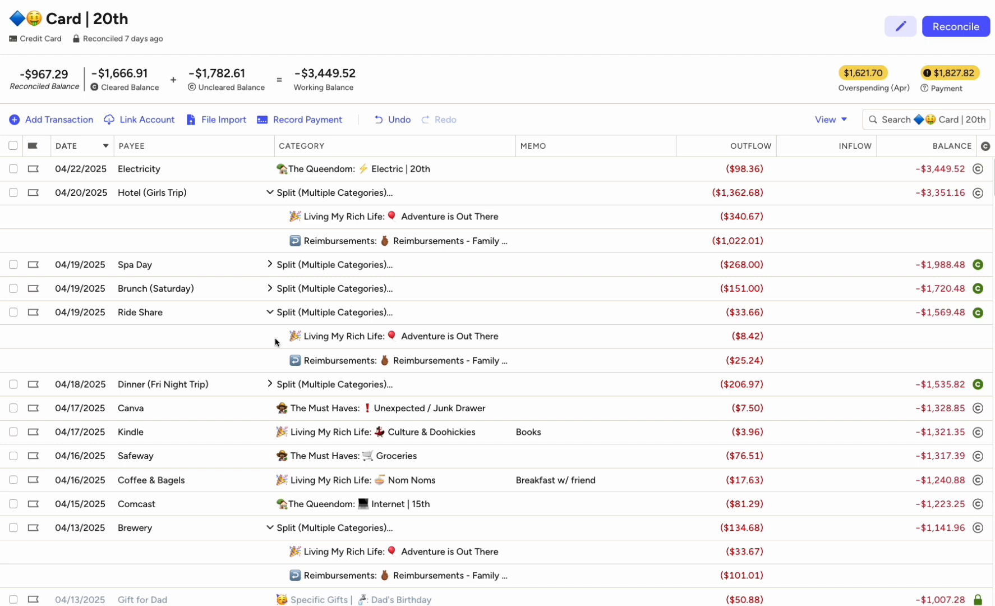
Step: Change the Brewery transaction's date to April 20, 2025 and mark it as cleared
{"action": "scroll", "coordinate": [275, 341], "scroll_direction": "down", "scroll_amount": 3}
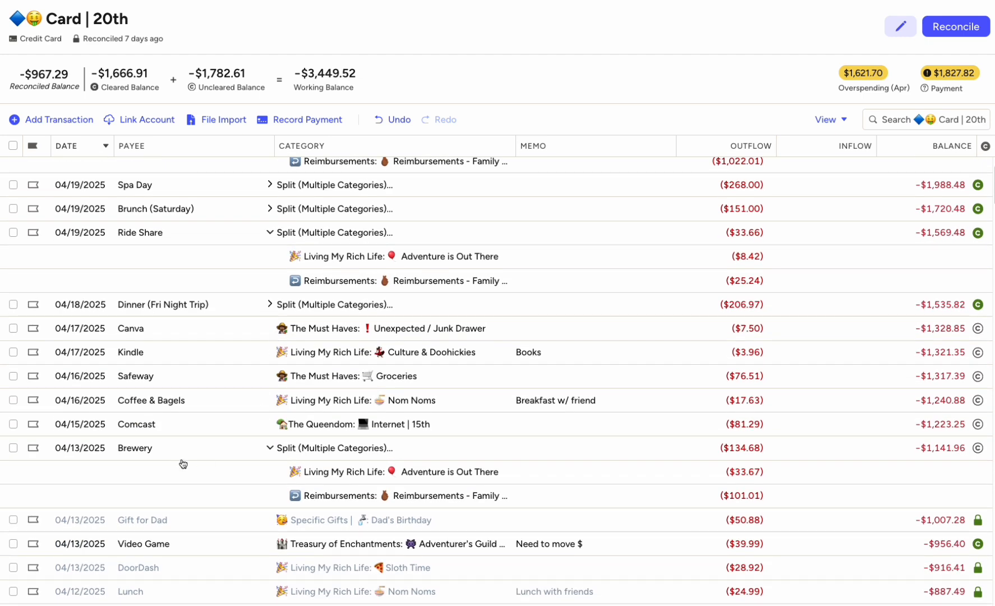
{"action": "left_click", "coordinate": [90, 448]}
{"action": "left_click", "coordinate": [84, 447]}
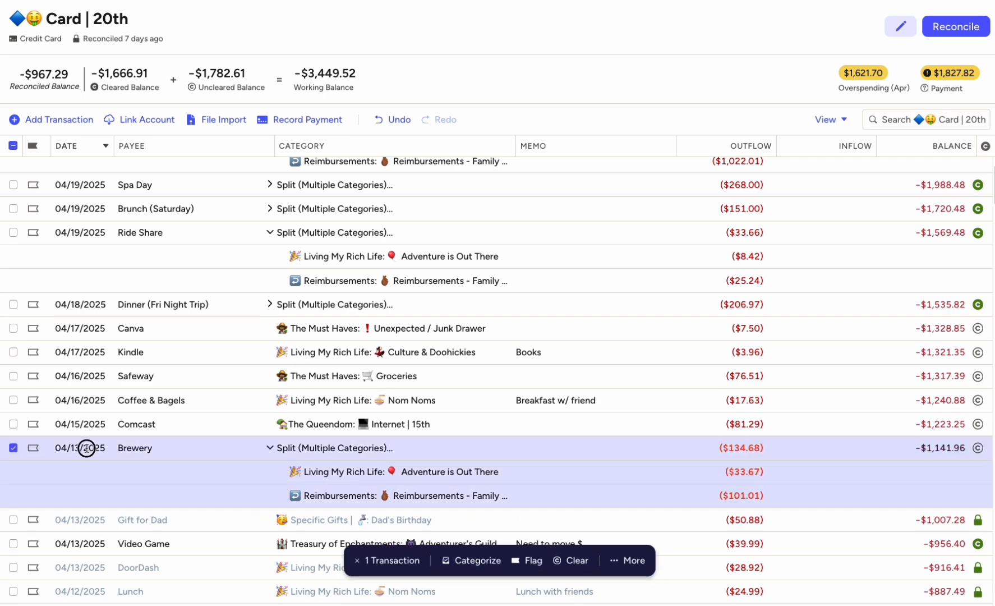
{"action": "left_click", "coordinate": [28, 364]}
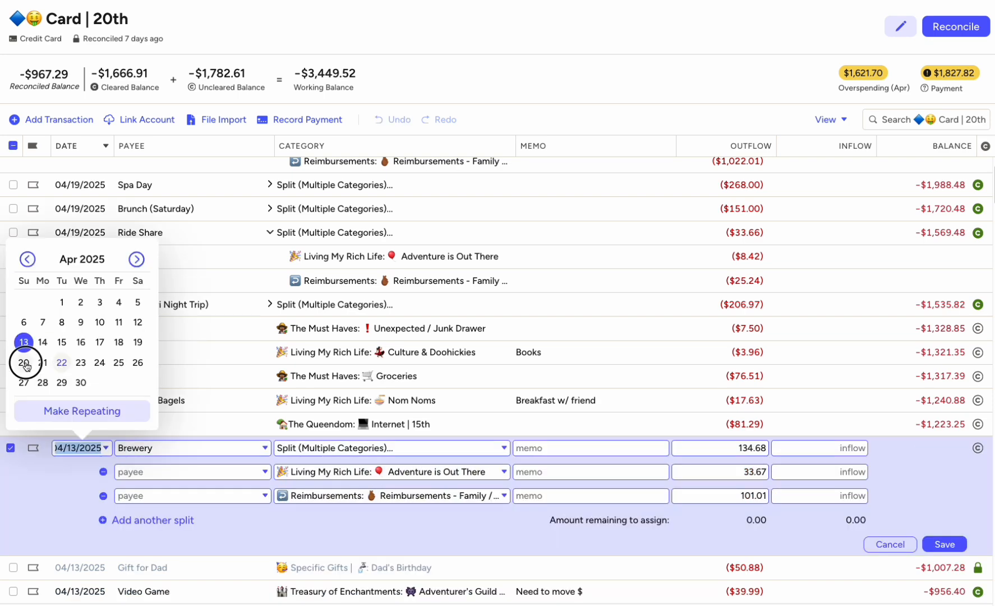
{"action": "left_click", "coordinate": [944, 544]}
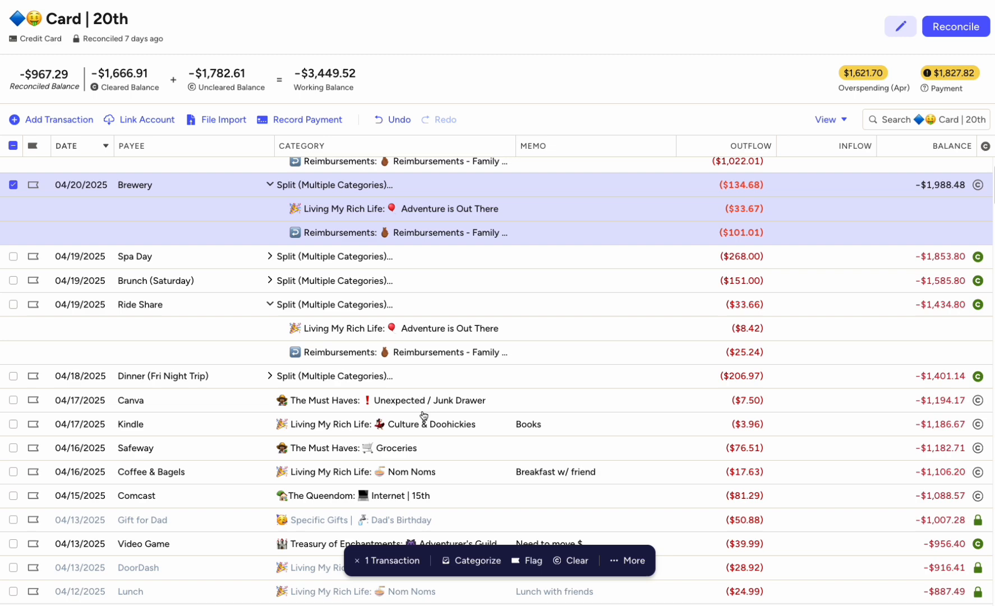
{"action": "left_click", "coordinate": [13, 185]}
{"action": "scroll", "coordinate": [668, 360], "scroll_direction": "up", "scroll_amount": 1}
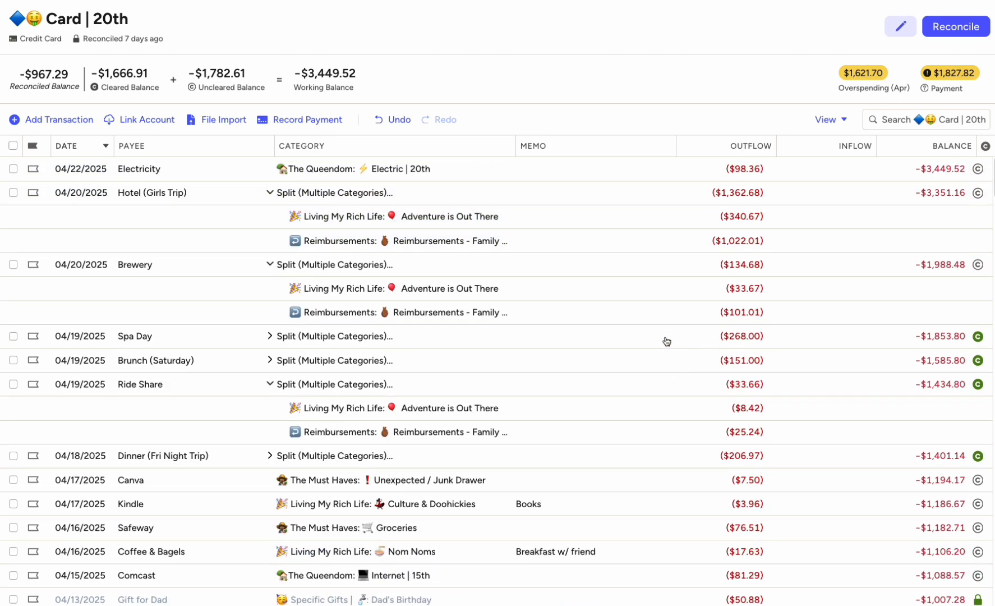
{"action": "left_click", "coordinate": [976, 265]}
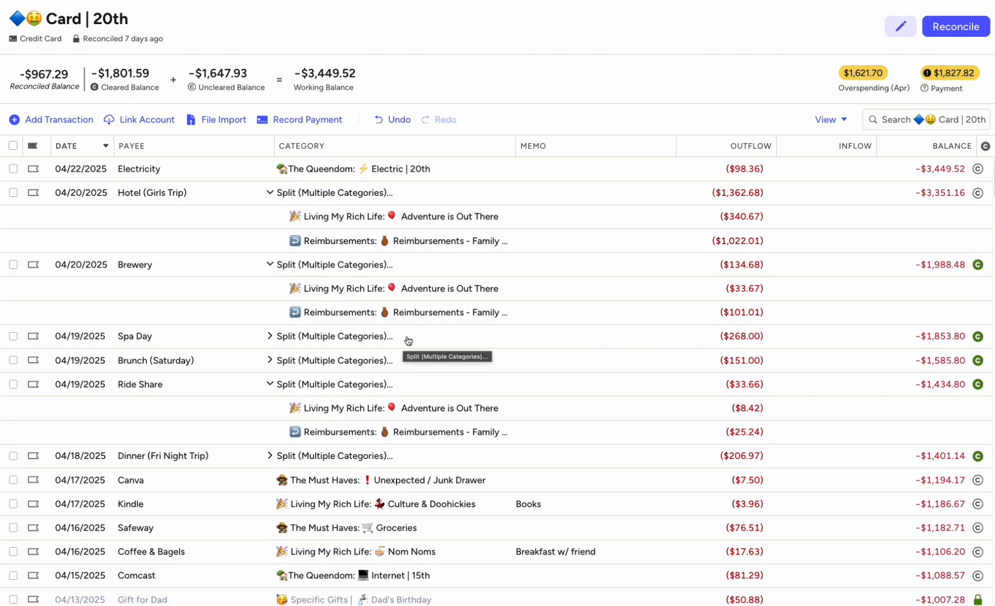
Step: Collapse the split lines of the Hotel (Girls Trip), Brewery and Ride Share transactions
{"action": "scroll", "coordinate": [407, 339], "scroll_direction": "down", "scroll_amount": 4}
{"action": "scroll", "coordinate": [407, 340], "scroll_direction": "up", "scroll_amount": 3}
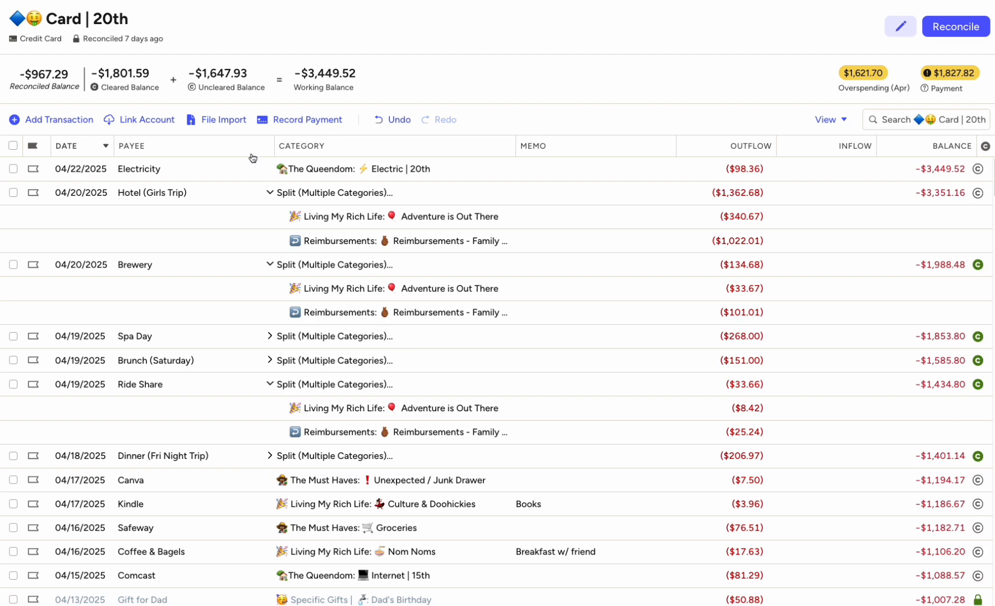
{"action": "left_click", "coordinate": [270, 193]}
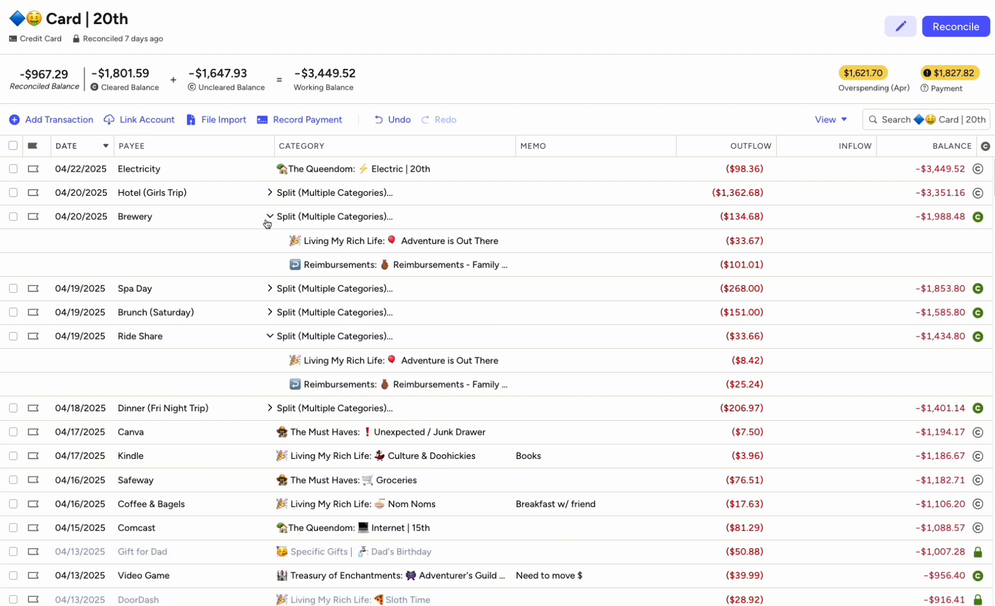
{"action": "left_click", "coordinate": [269, 217]}
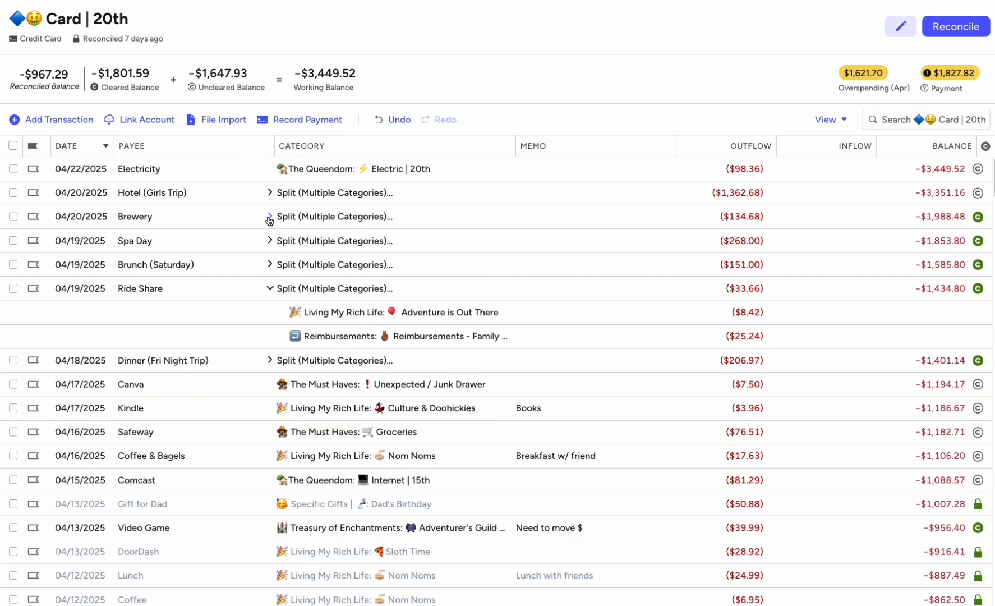
{"action": "left_click", "coordinate": [269, 288]}
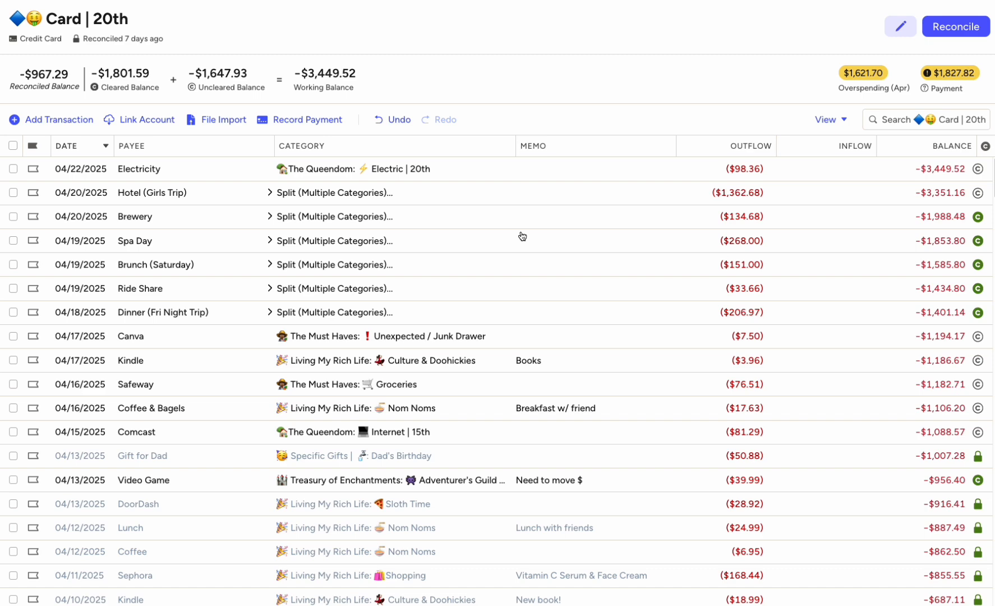
Step: Mark the Coffee & Bagels, April 17 Kindle and Canva transactions as cleared
{"action": "scroll", "coordinate": [522, 236], "scroll_direction": "down", "scroll_amount": 2}
{"action": "left_click", "coordinate": [977, 275]}
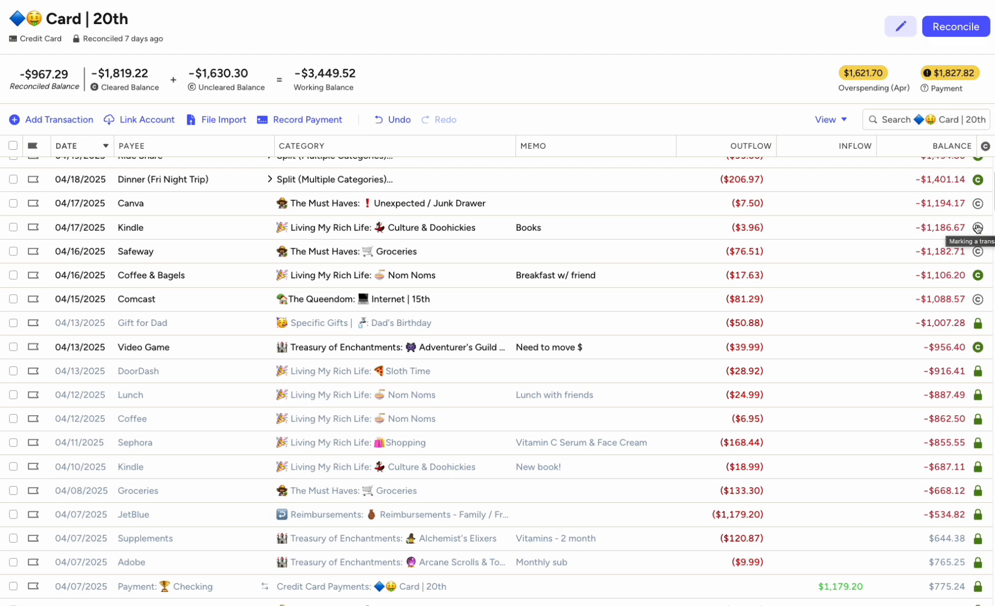
{"action": "left_click", "coordinate": [978, 227]}
{"action": "left_click", "coordinate": [977, 203]}
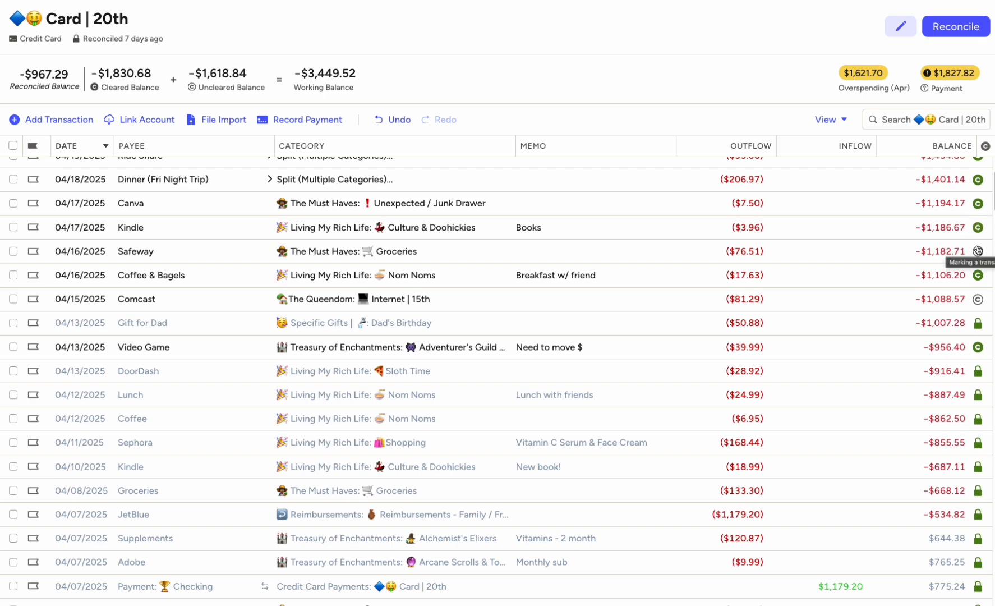
Step: Set the Safeway transaction's outflow to 77.76, and mark the Safeway and Comcast transactions as cleared
{"action": "left_click", "coordinate": [750, 252]}
{"action": "left_click", "coordinate": [750, 251]}
{"action": "key", "text": "BackSpace"}
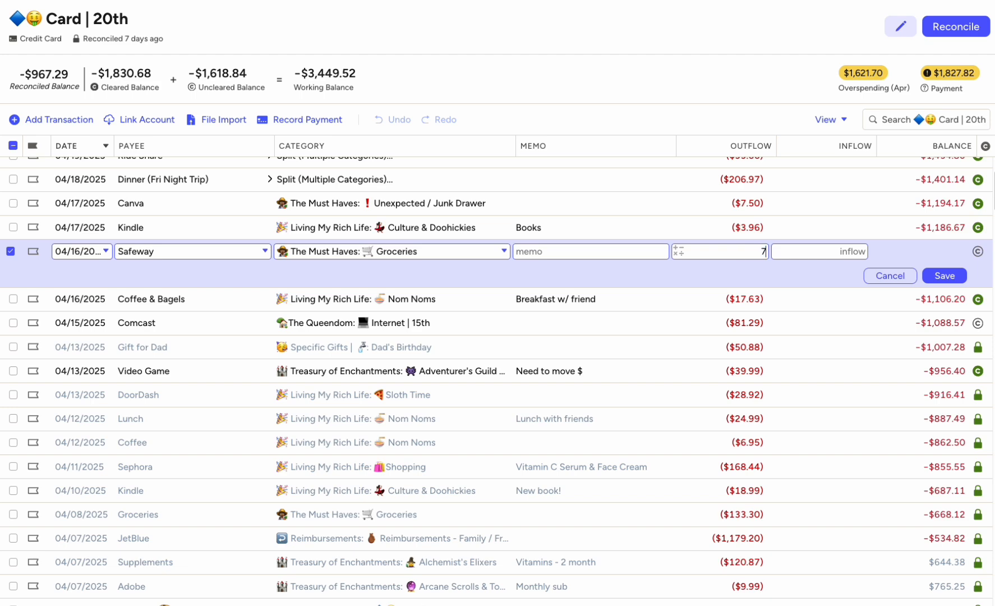
{"action": "type", "text": "77.76"}
{"action": "left_click", "coordinate": [930, 275]}
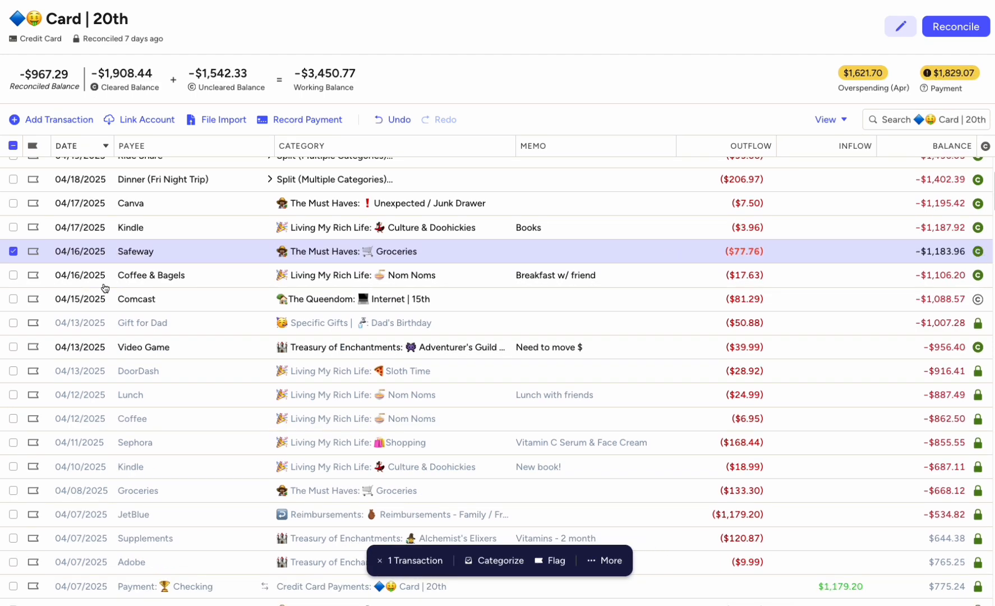
{"action": "left_click", "coordinate": [13, 251]}
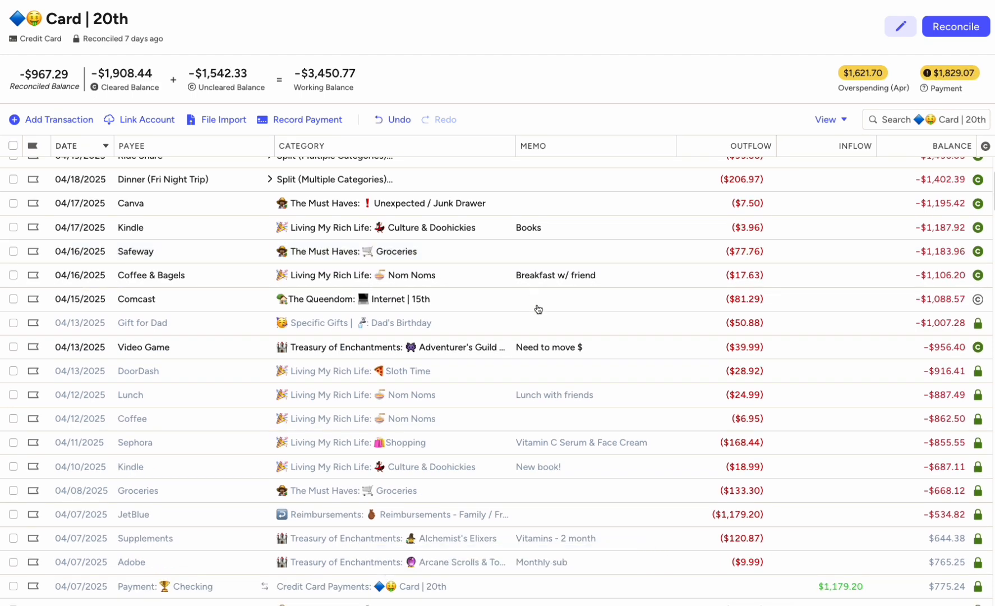
{"action": "left_click", "coordinate": [977, 299]}
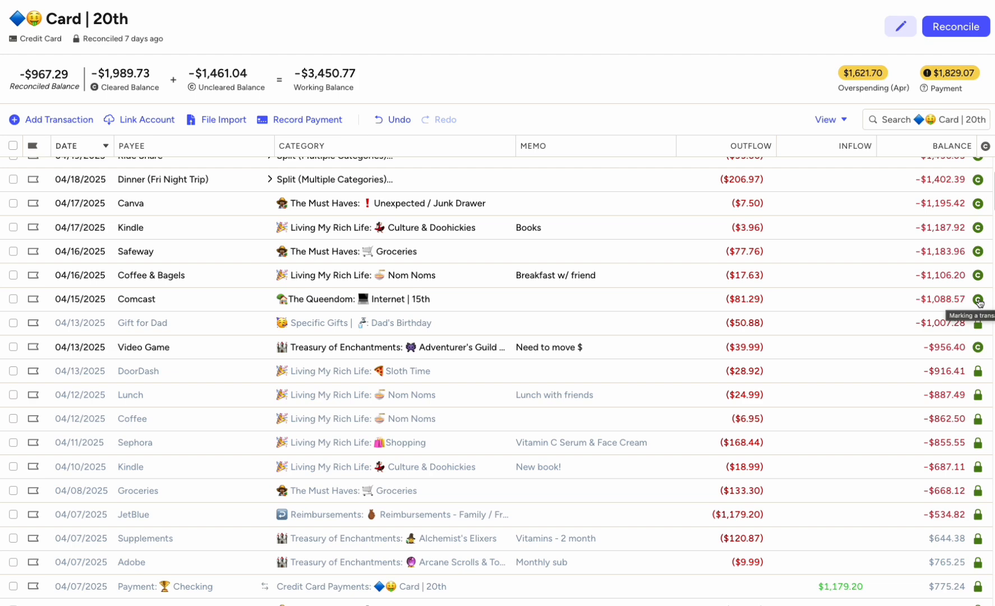
Step: Add a transaction dated April 18, 2025 with the payee "Coffee (Trip)"
{"action": "scroll", "coordinate": [761, 321], "scroll_direction": "up", "scroll_amount": 3}
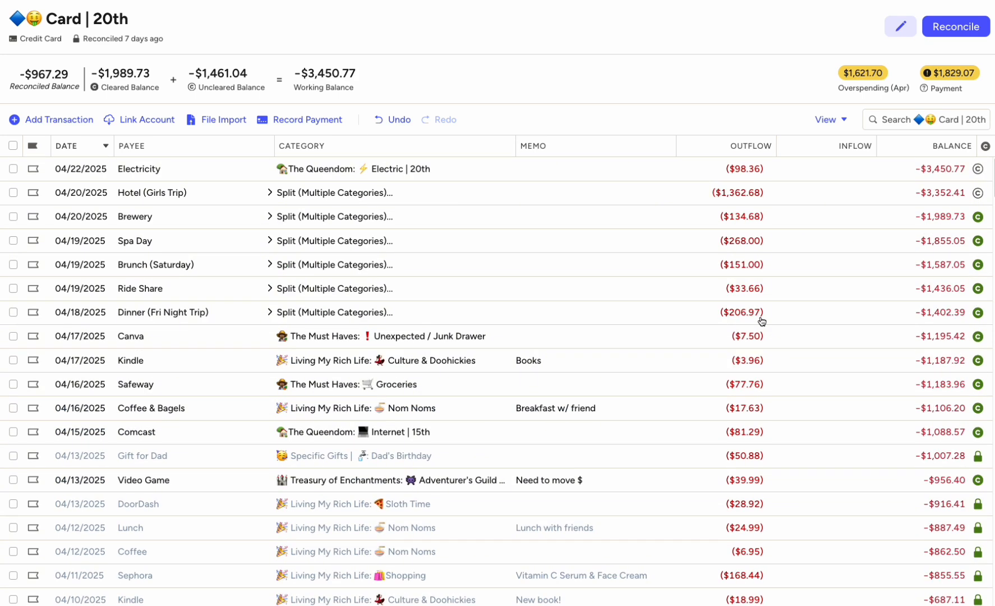
{"action": "left_click", "coordinate": [56, 119]}
{"action": "left_click", "coordinate": [115, 269]}
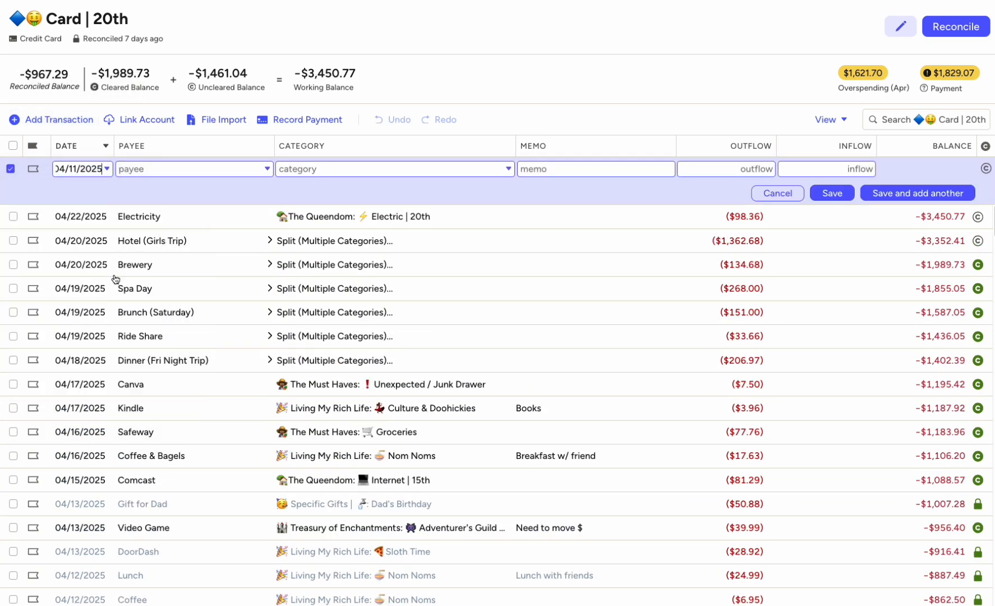
{"action": "left_click", "coordinate": [81, 168]}
{"action": "left_click", "coordinate": [120, 296]}
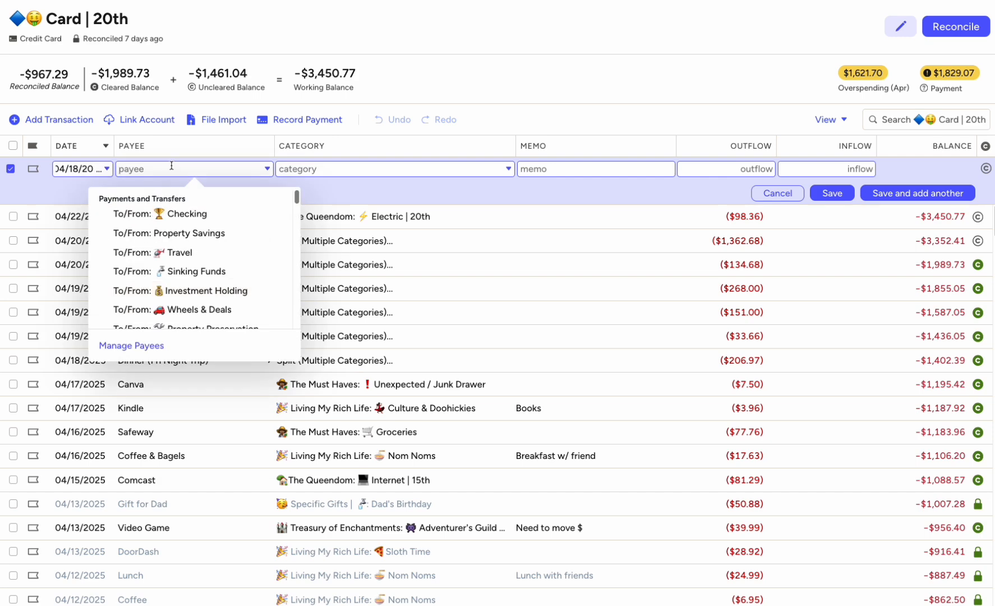
{"action": "type", "text": "Coffee (Trip)"}
{"action": "key", "text": "Tab"}
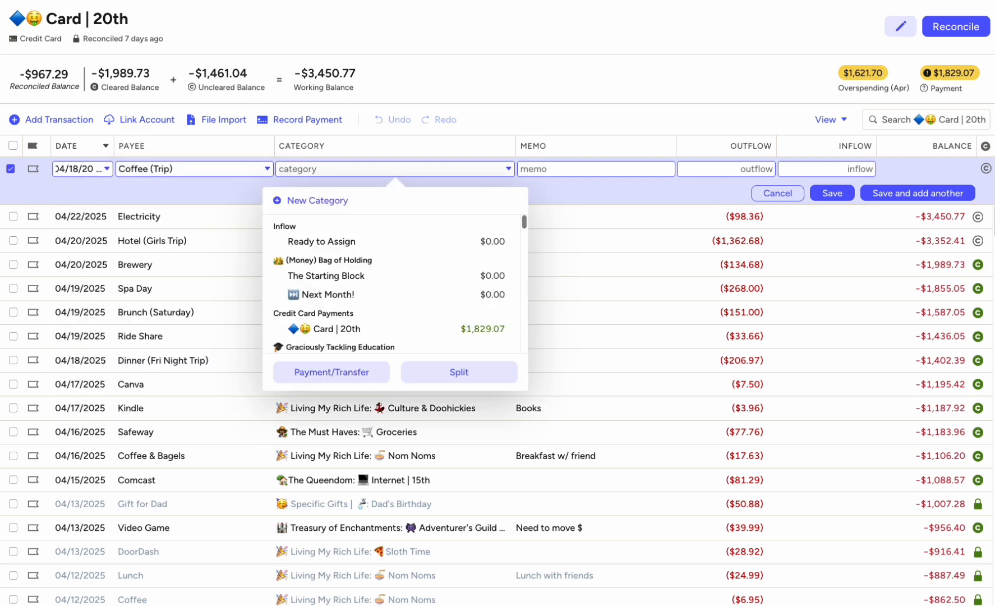
Step: Assign the coffee transaction to Nom Noms with an outflow of 8.64, save it and mark it as cleared
{"action": "type", "text": "nom"}
{"action": "key", "text": "Tab"}
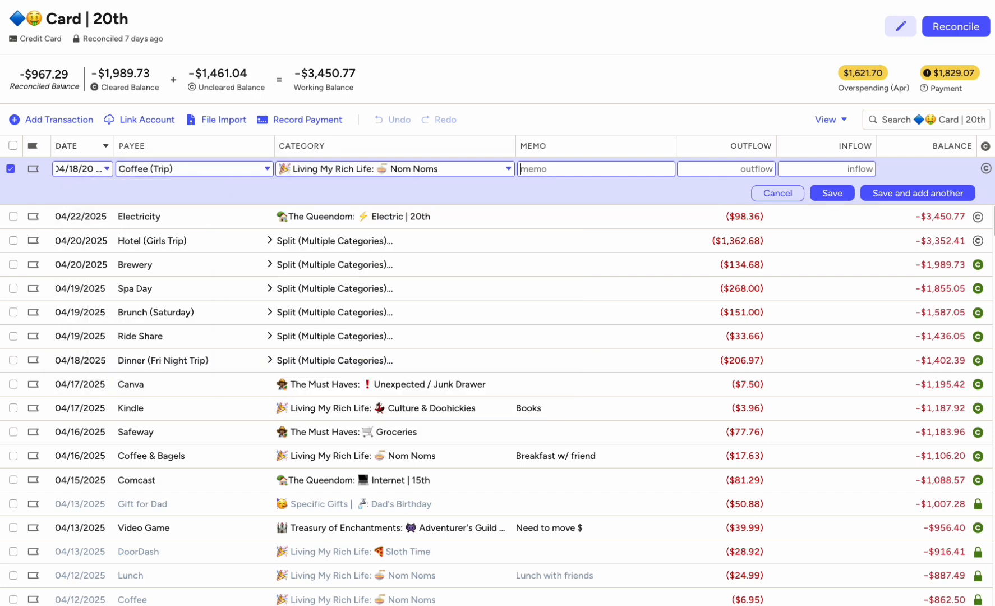
{"action": "key", "text": "Tab"}
{"action": "type", "text": "8.64"}
{"action": "left_click", "coordinate": [844, 197]}
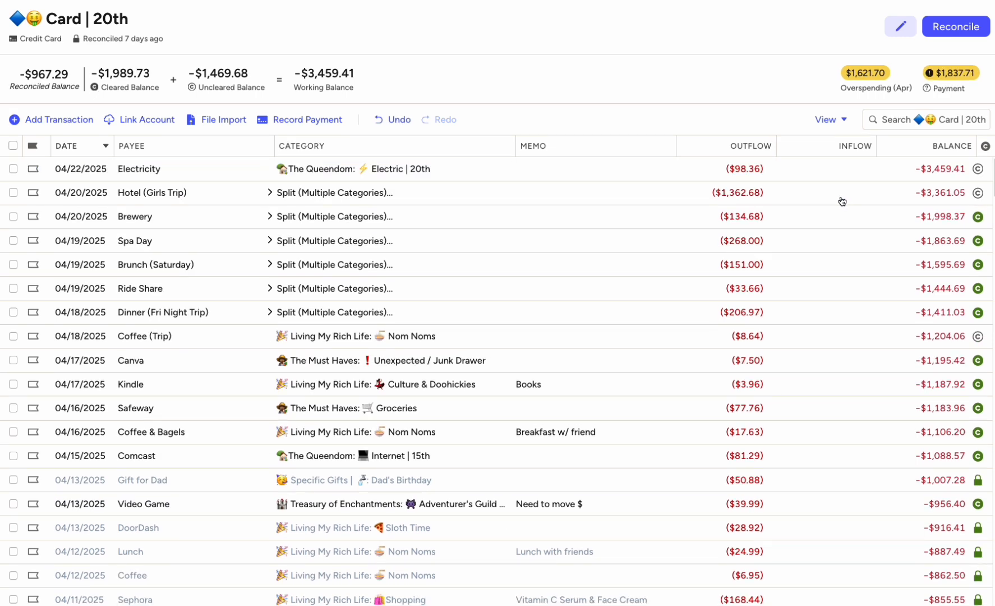
{"action": "left_click", "coordinate": [977, 335]}
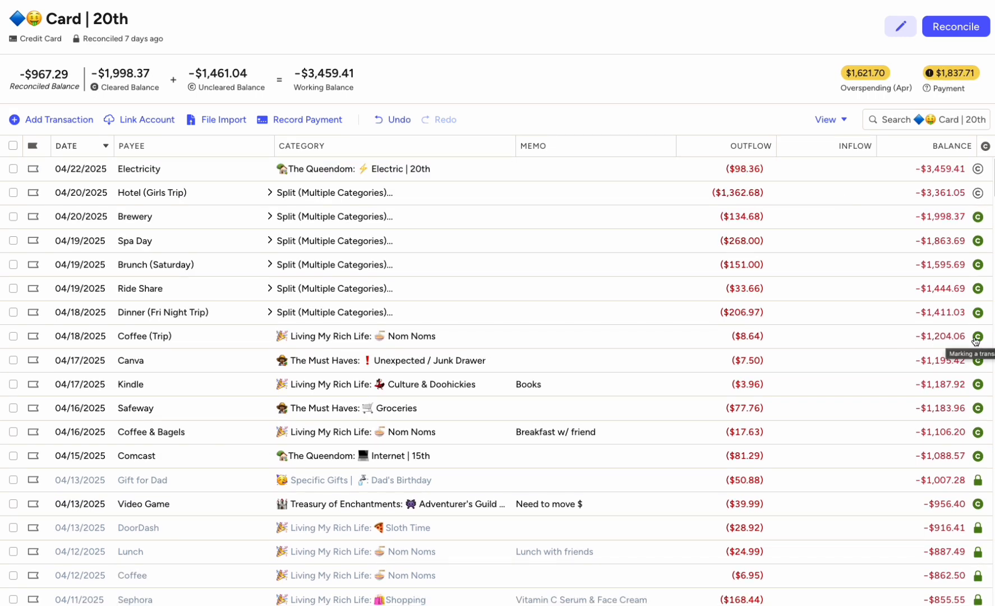
Step: Add a transaction dated April 20, 2025 with the payee "Drinks (Weekend)"
{"action": "left_click", "coordinate": [59, 119]}
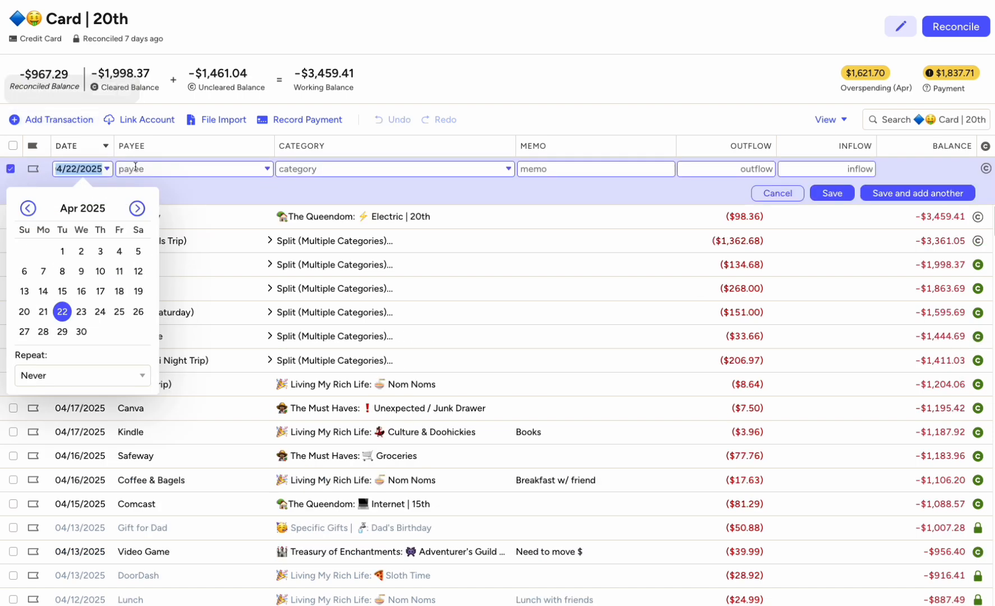
{"action": "left_click", "coordinate": [25, 311]}
{"action": "type", "text": "Drin"}
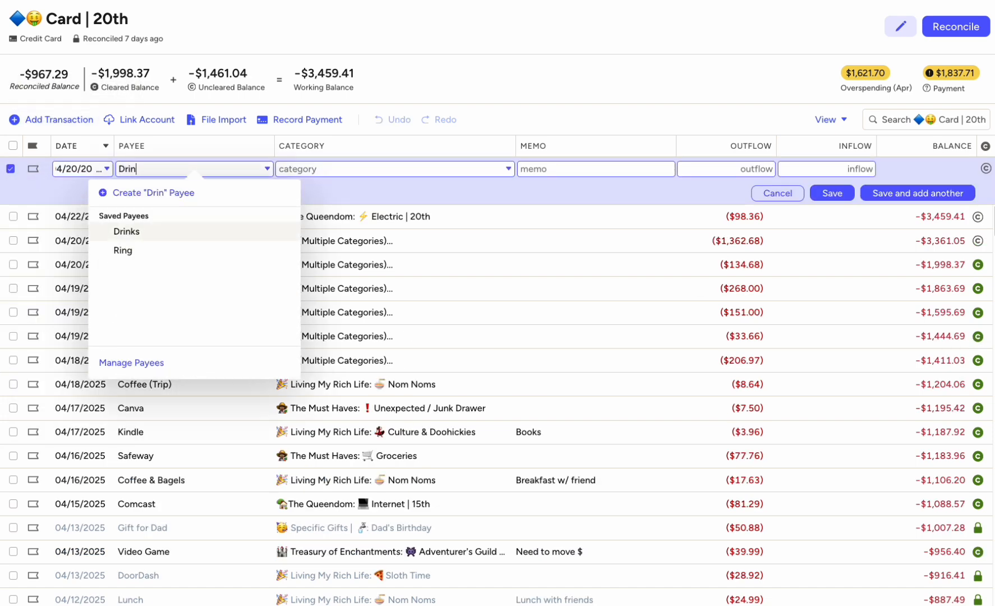
{"action": "type", "text": "ks (Weekend)"}
{"action": "key", "text": "Tab"}
Step: Assign the drinks transaction to Adventure is Out There with memo "Drinks at various spots over the weekend" and outflow 12.56+1.15+19+14.62, save and clear it
{"action": "type", "text": "adve"}
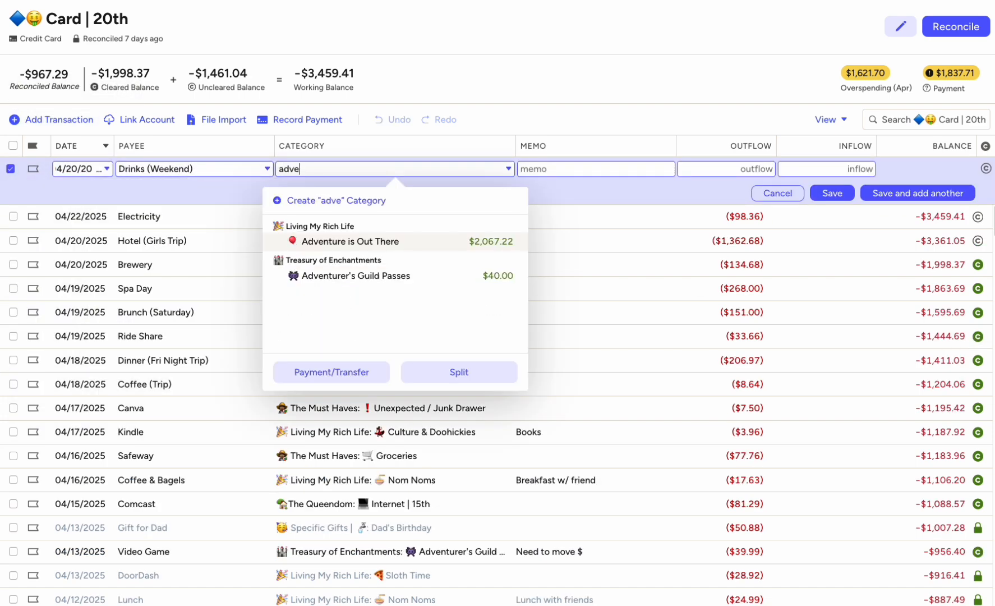
{"action": "key", "text": "Tab"}
{"action": "type", "text": "Drinks"}
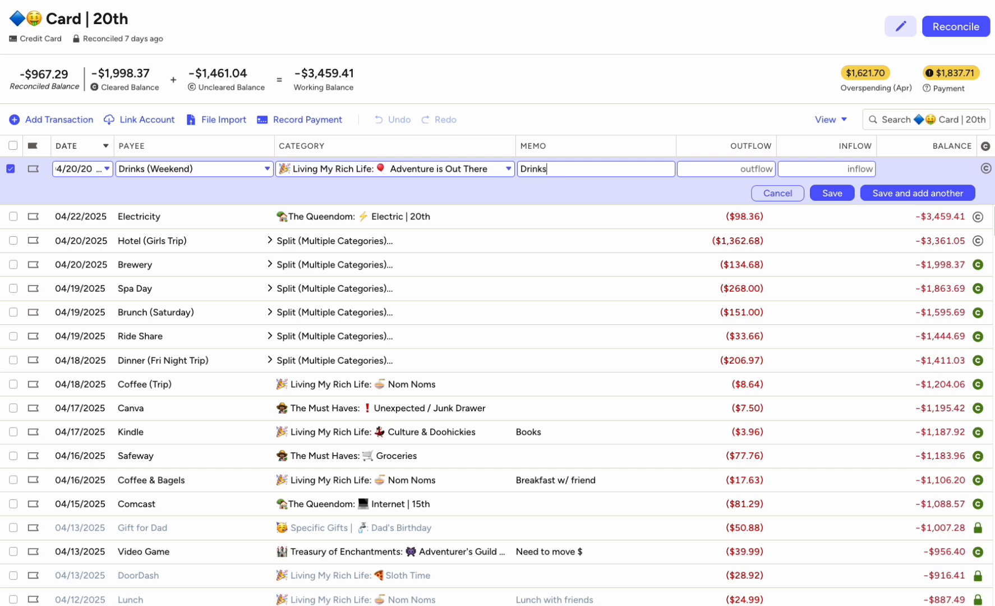
{"action": "type", "text": " at various spots over the weekend"}
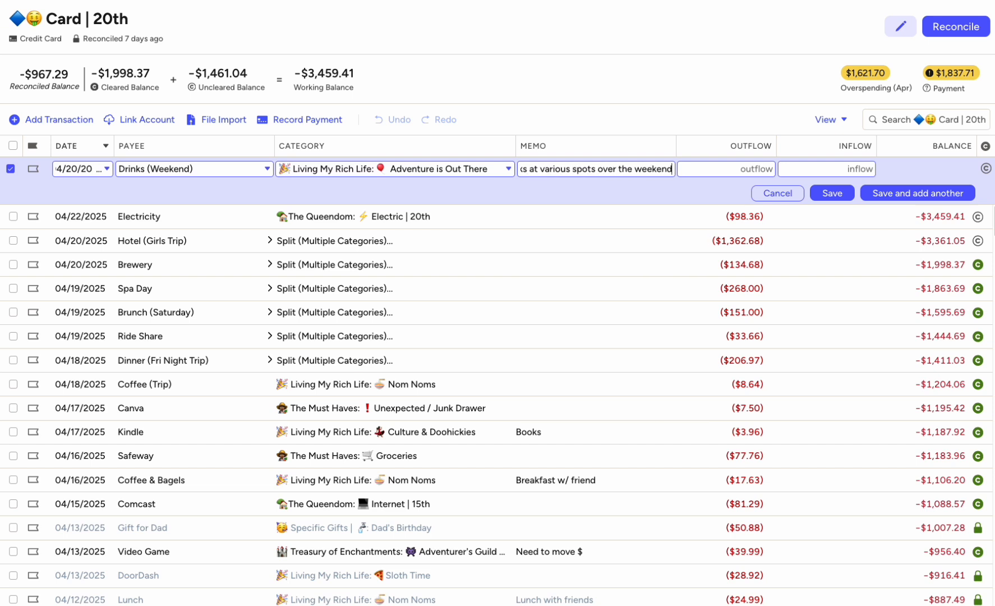
{"action": "key", "text": "Tab"}
{"action": "type", "text": "12.56+1.15+19+14.62"}
{"action": "left_click", "coordinate": [832, 192]}
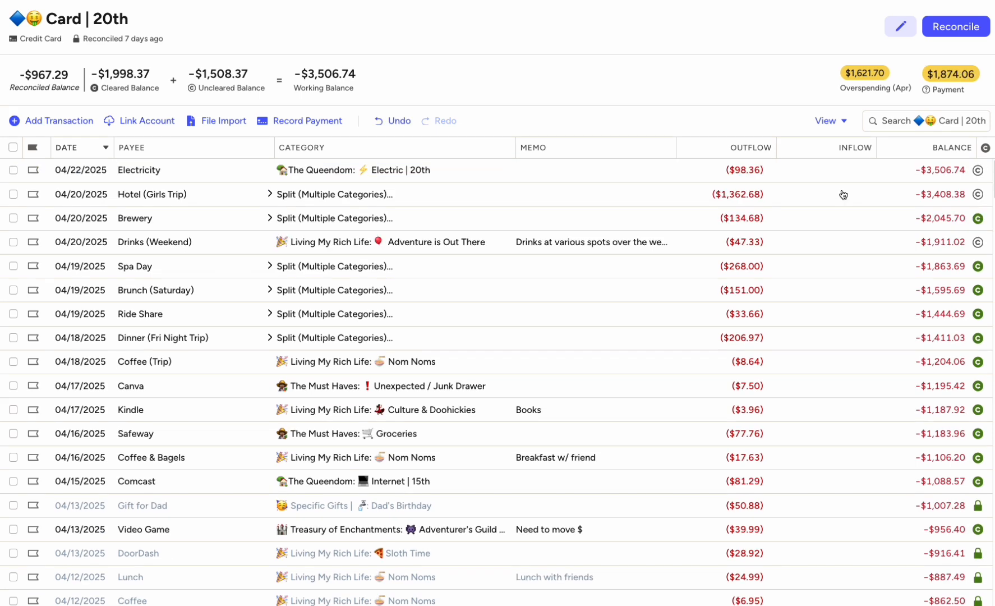
{"action": "left_click", "coordinate": [978, 241]}
Step: Add a transaction dated April 19, 2025 with the payee "New Hat"
{"action": "left_click", "coordinate": [62, 128]}
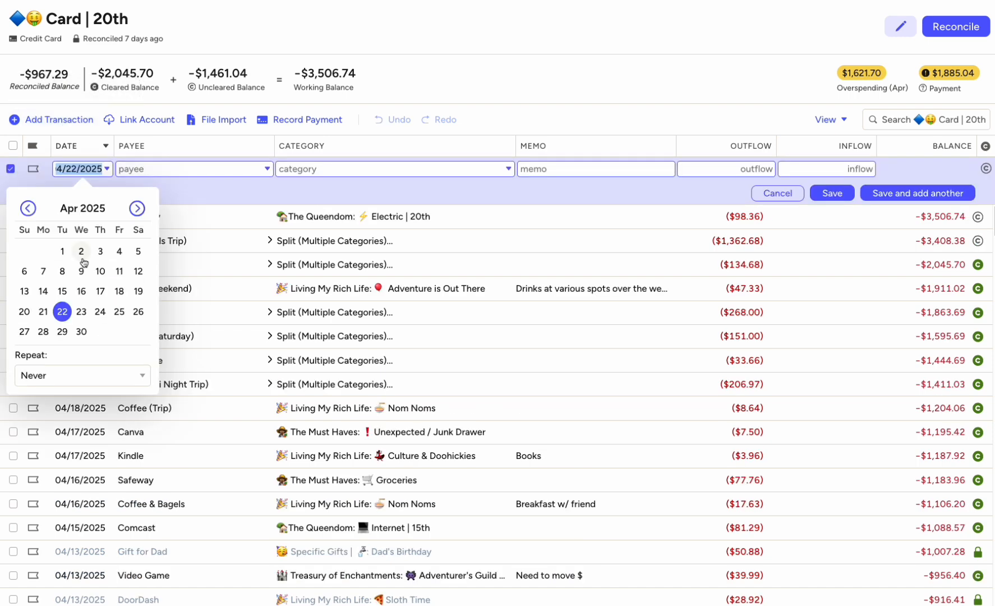
{"action": "left_click", "coordinate": [135, 290]}
{"action": "left_click", "coordinate": [184, 175]}
{"action": "type", "text": "Mat"}
{"action": "key", "text": "BackSpace"}
{"action": "key", "text": "BackSpace"}
{"action": "key", "text": "BackSpace"}
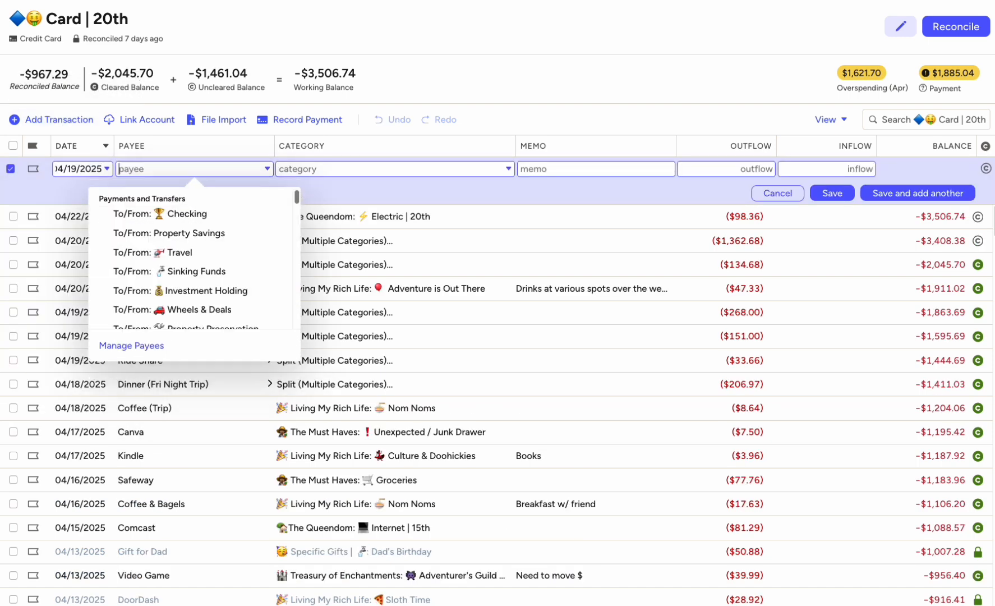
{"action": "type", "text": "New Hat"}
{"action": "key", "text": "Tab"}
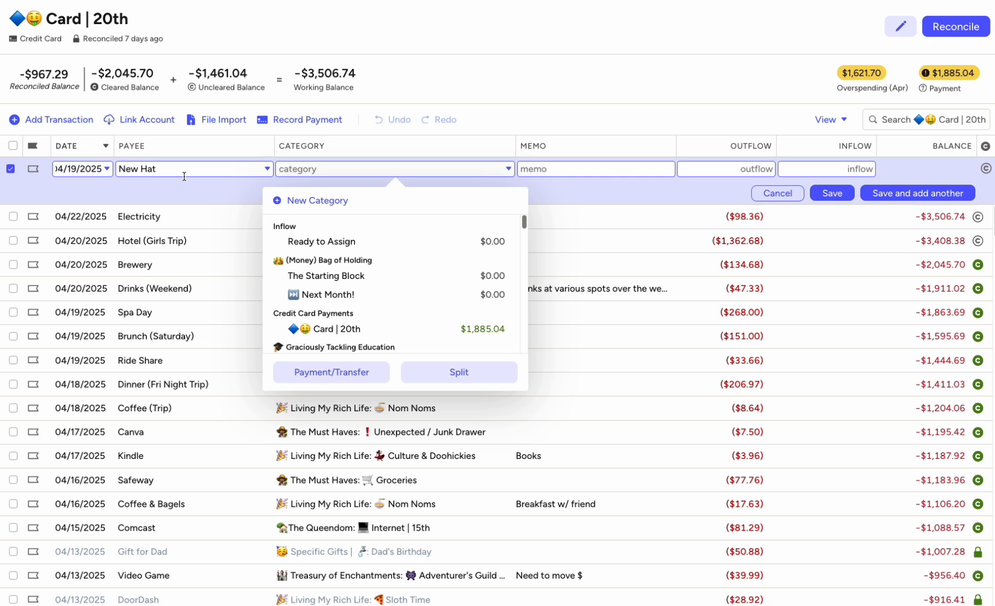
Step: Assign the hat transaction to Shopping with an outflow of 43.70+3.50, save it and mark it as cleared
{"action": "type", "text": "shop"}
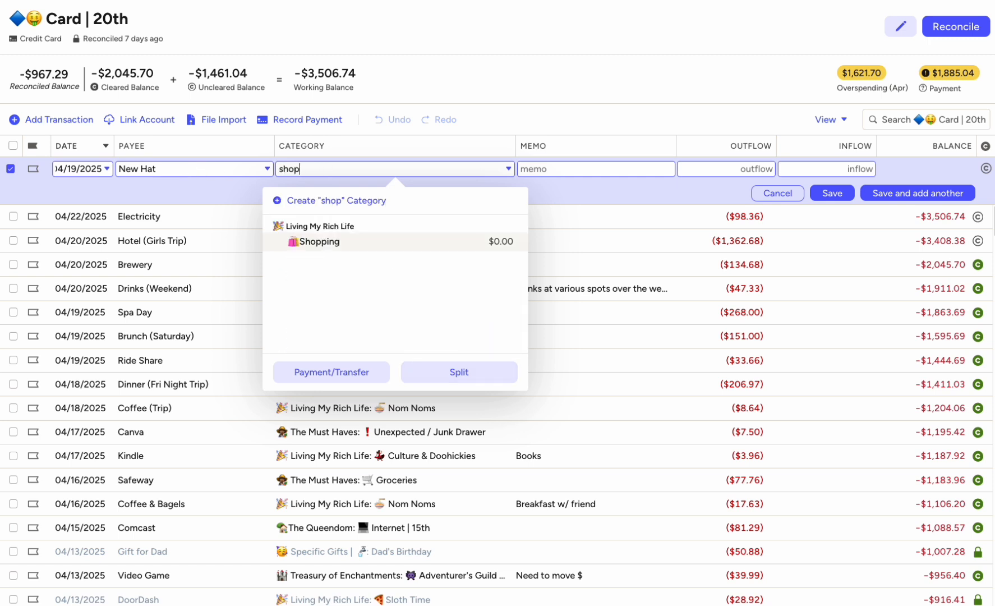
{"action": "left_click", "coordinate": [361, 240]}
{"action": "left_click", "coordinate": [738, 166]}
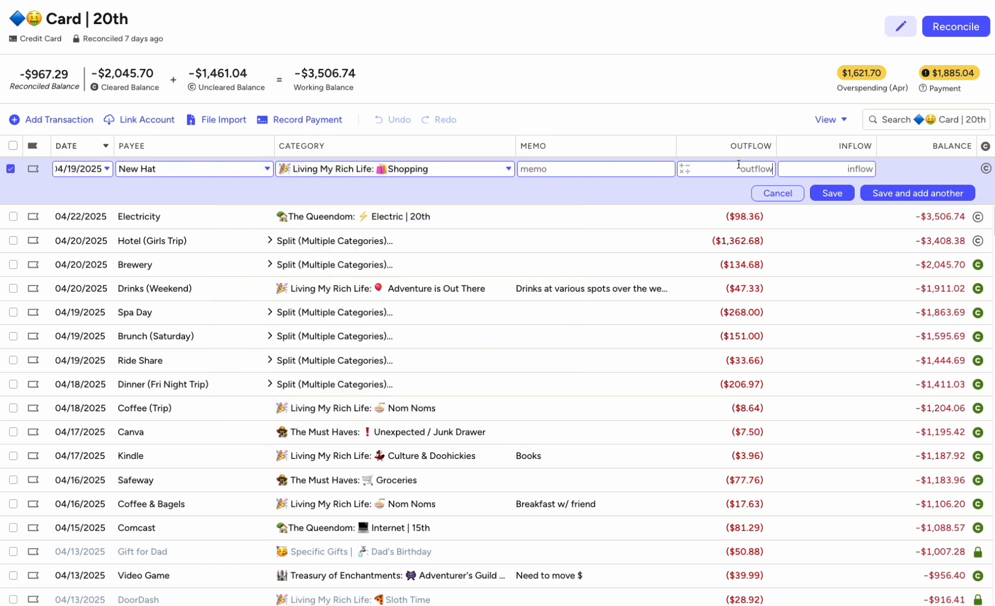
{"action": "type", "text": "43.70+3.50"}
{"action": "left_click", "coordinate": [826, 193]}
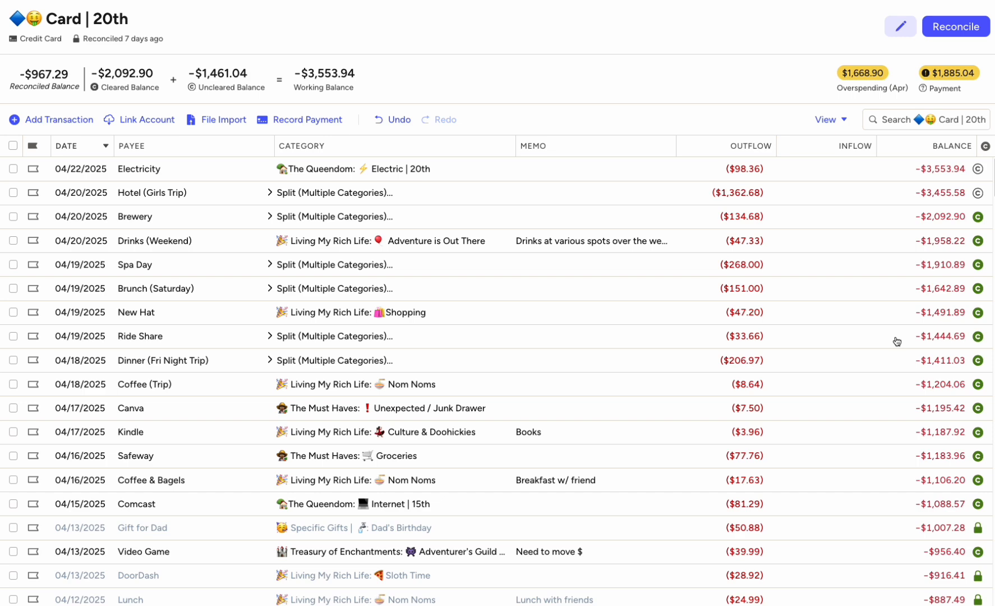
Step: Add an April 20, 2025 MindBodyGreen transaction under Alchemist's Elixers with an outflow of 32.33, save it and mark it as cleared
{"action": "left_click", "coordinate": [62, 120]}
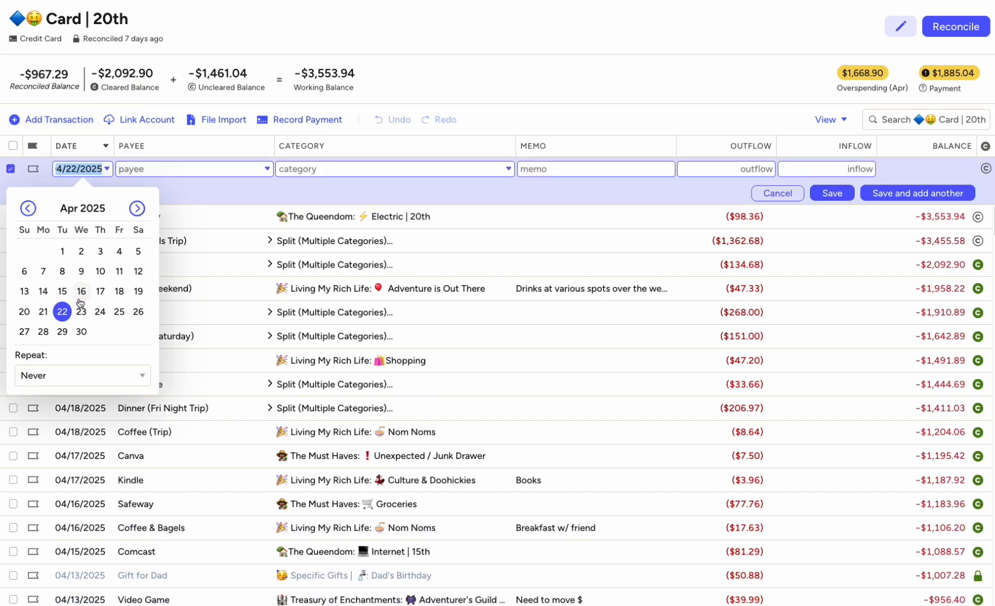
{"action": "left_click", "coordinate": [24, 311]}
{"action": "type", "text": "Min"}
{"action": "left_click", "coordinate": [204, 230]}
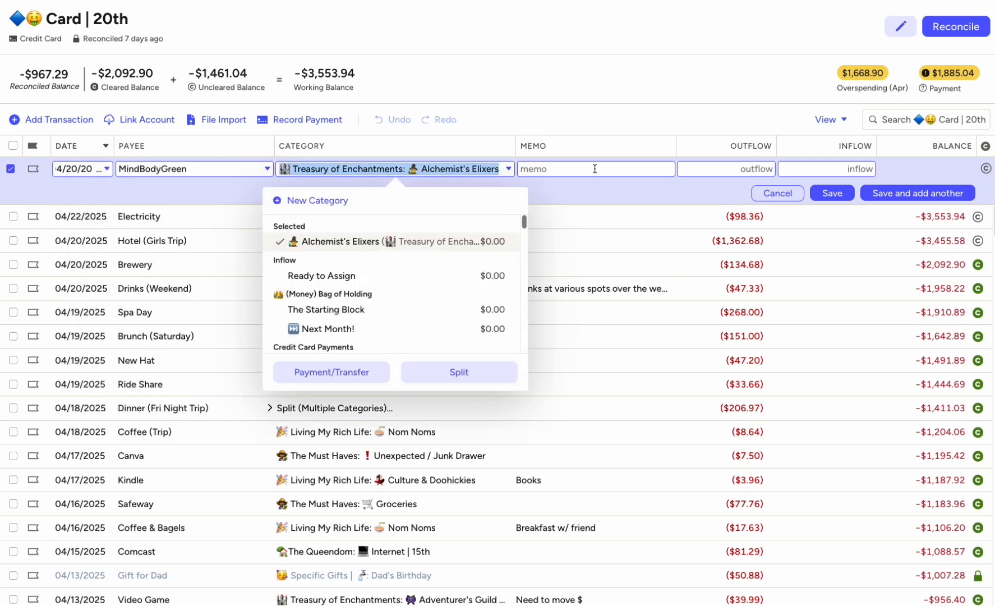
{"action": "left_click", "coordinate": [750, 166]}
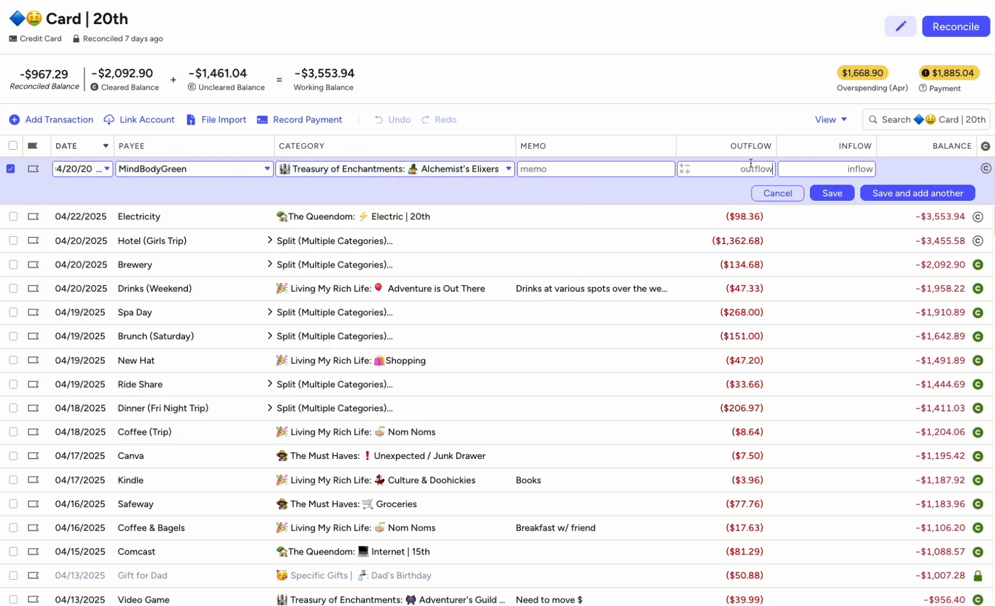
{"action": "type", "text": "32.33"}
{"action": "left_click", "coordinate": [846, 194]}
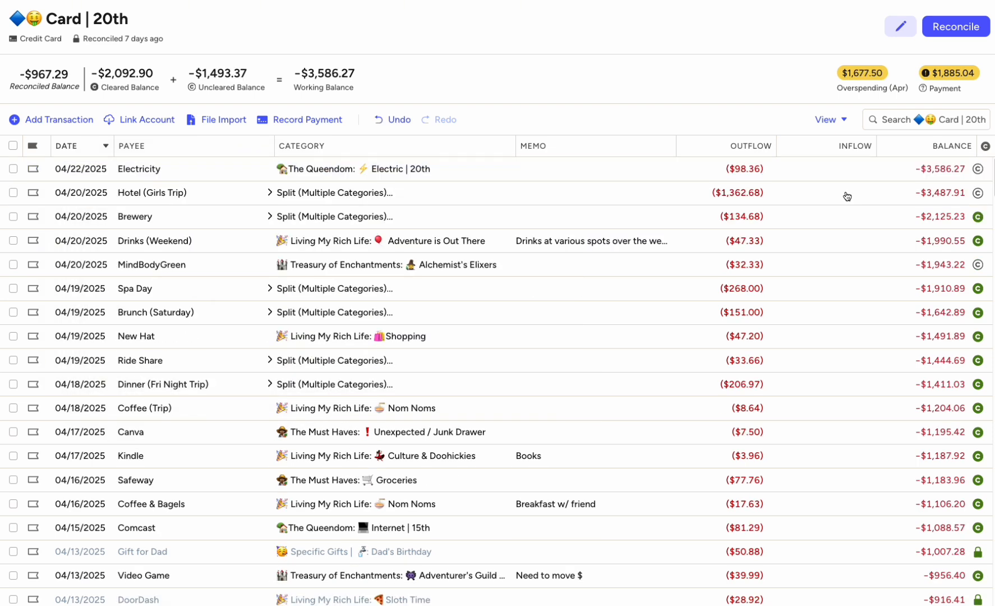
{"action": "left_click", "coordinate": [977, 264]}
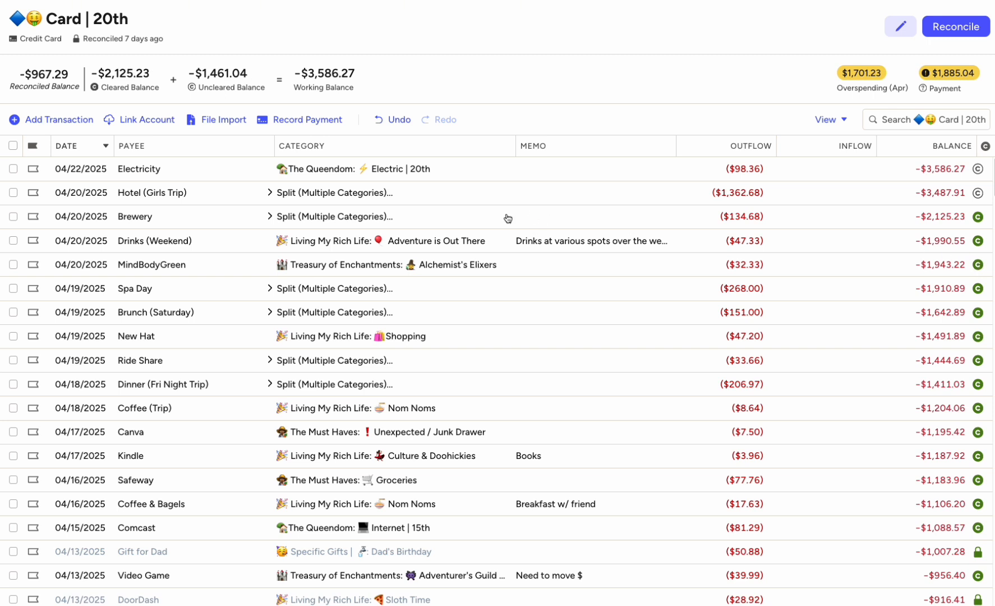
{"action": "scroll", "coordinate": [375, 317], "scroll_direction": "down", "scroll_amount": 3}
{"action": "scroll", "coordinate": [376, 315], "scroll_direction": "up", "scroll_amount": 3}
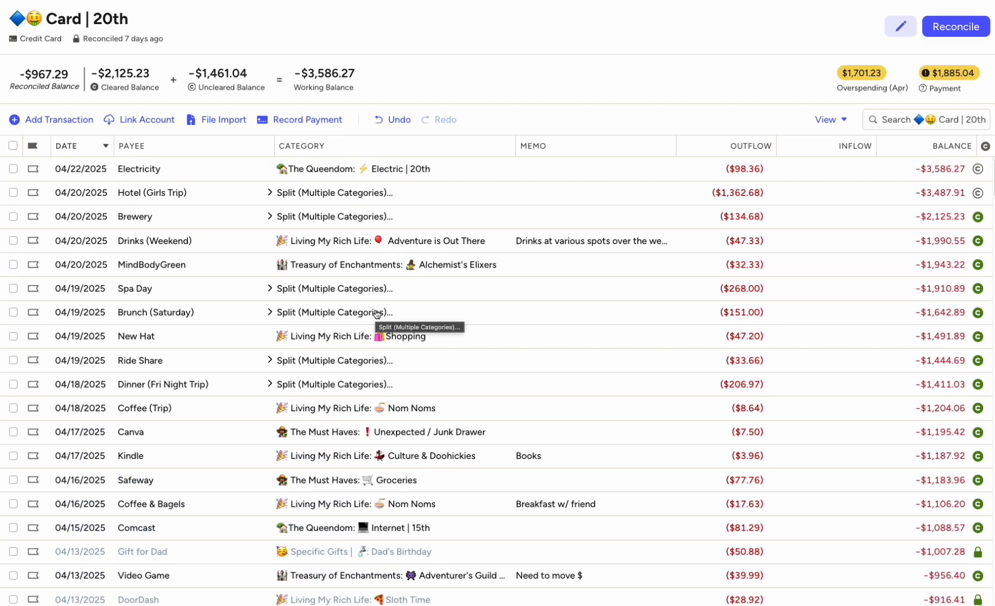
{"action": "scroll", "coordinate": [375, 315], "scroll_direction": "down", "scroll_amount": 4}
{"action": "scroll", "coordinate": [375, 314], "scroll_direction": "down", "scroll_amount": 4}
{"action": "scroll", "coordinate": [631, 368], "scroll_direction": "up", "scroll_amount": 8}
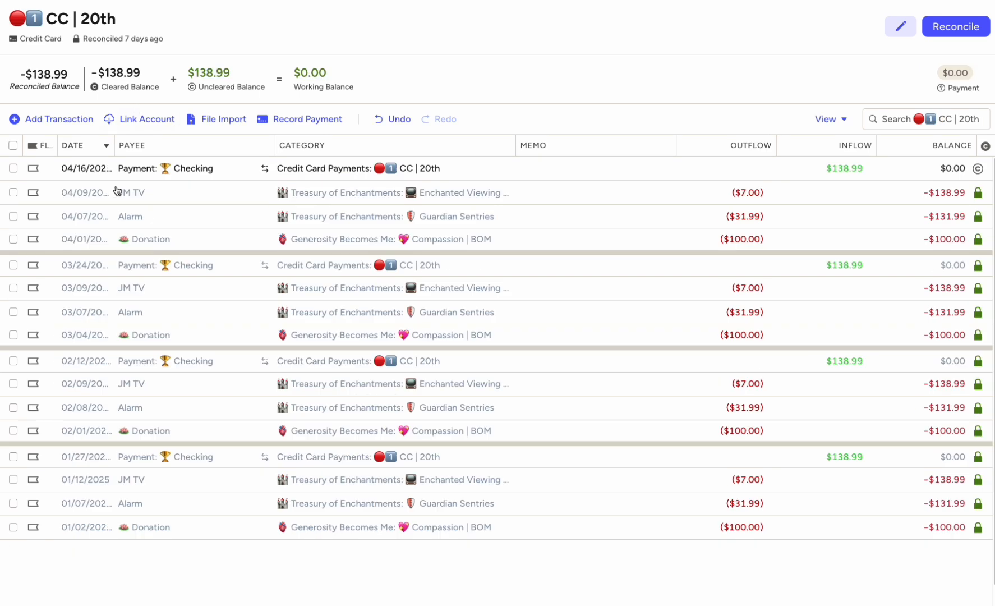
Step: Mark the April 16 payment from Checking as cleared in the CC | 20th account and reconcile the account at $0.00
{"action": "left_click", "coordinate": [978, 169]}
{"action": "left_click", "coordinate": [955, 26]}
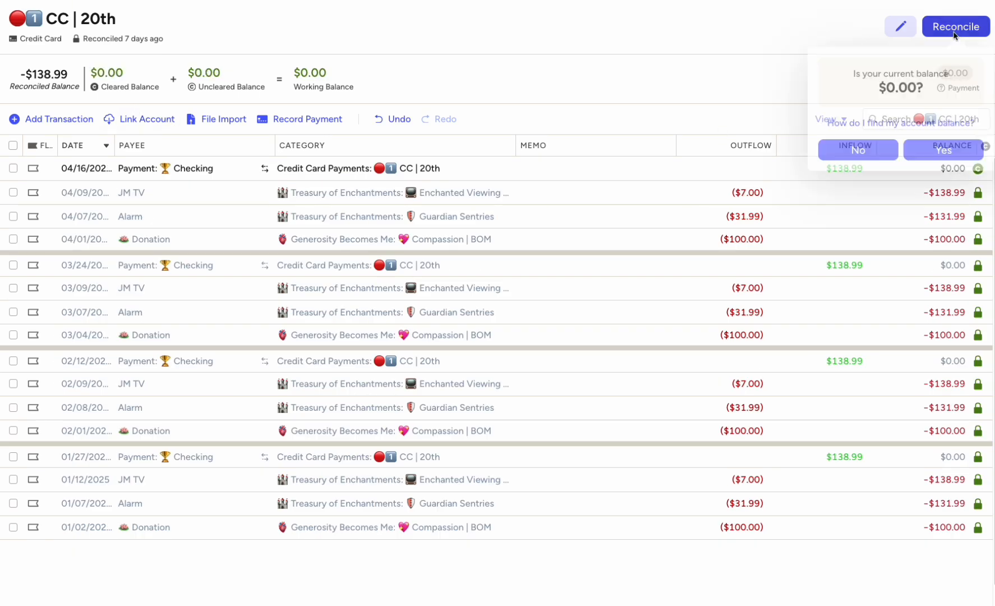
{"action": "left_click", "coordinate": [946, 149]}
Step: Add a transaction dated April 21, 2025 for the payee Roblox in the Unexpected / Junk Drawer category
{"action": "left_click", "coordinate": [64, 129]}
{"action": "left_click", "coordinate": [47, 312]}
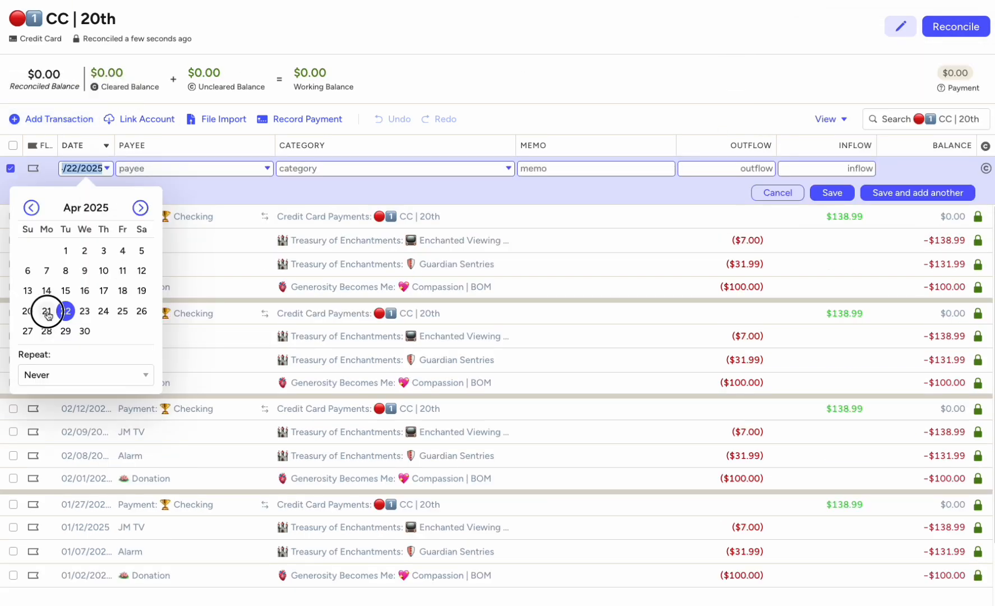
{"action": "type", "text": "Roblox"}
{"action": "key", "text": "Tab"}
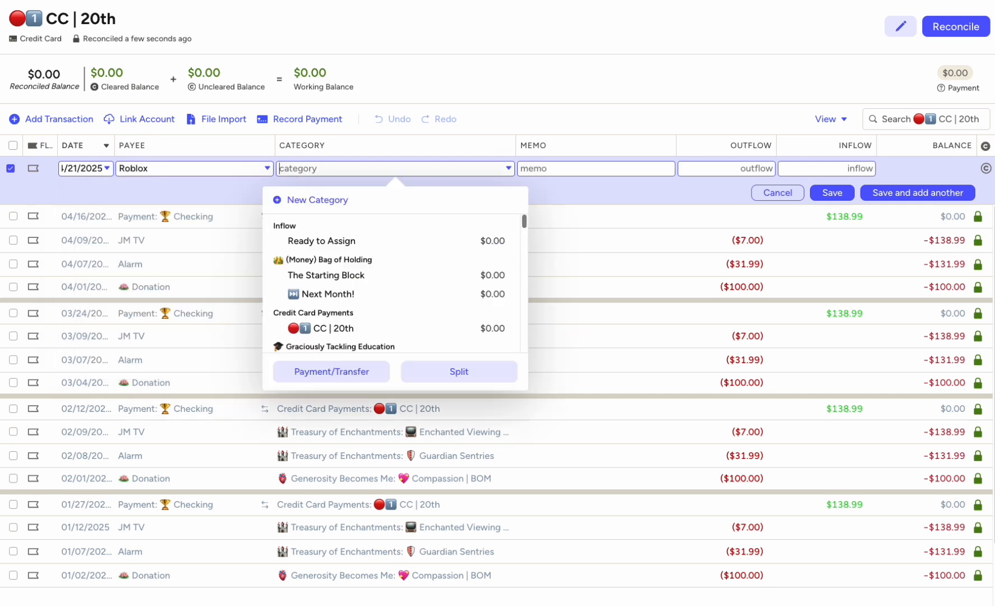
{"action": "scroll", "coordinate": [407, 243], "scroll_direction": "down", "scroll_amount": 5}
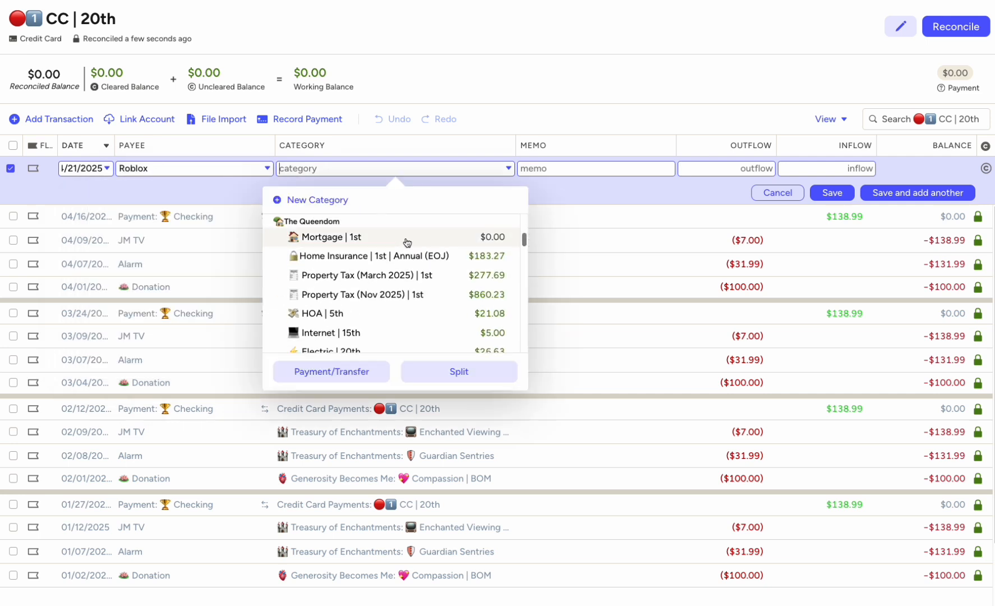
{"action": "scroll", "coordinate": [407, 241], "scroll_direction": "down", "scroll_amount": 2}
{"action": "type", "text": "un"}
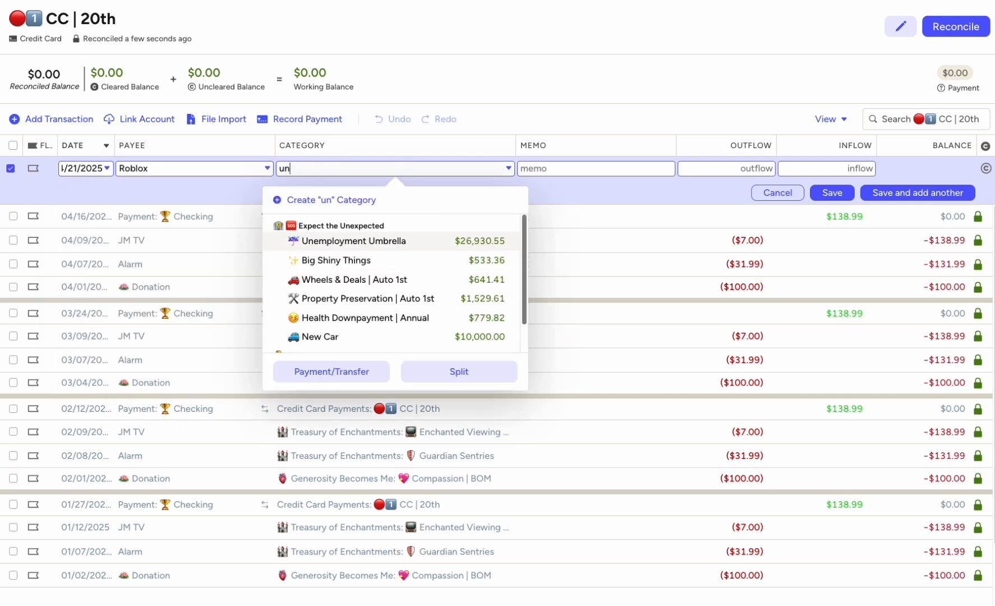
{"action": "type", "text": "ex"}
{"action": "left_click", "coordinate": [449, 240]}
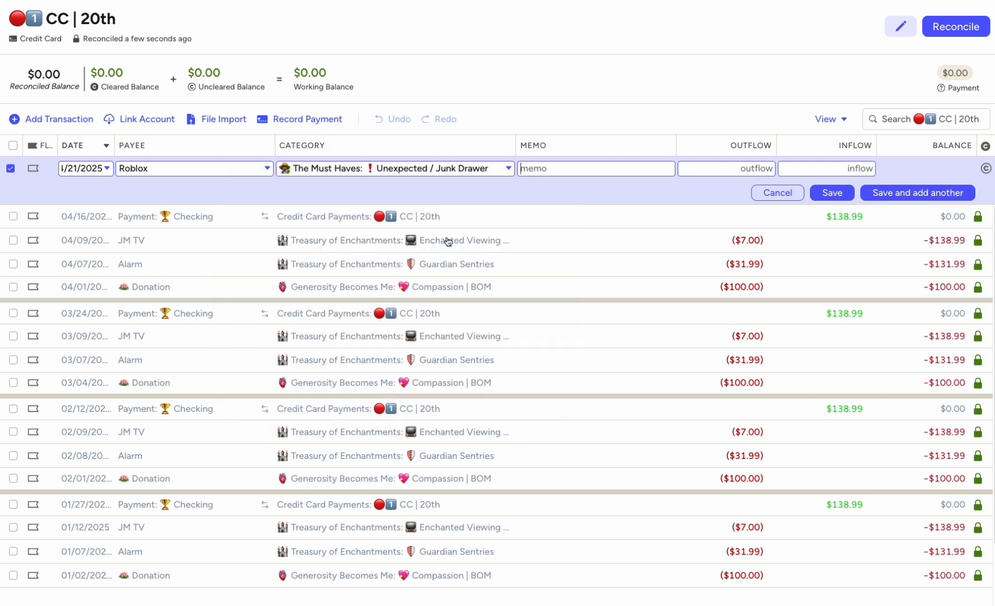
Step: Give the Roblox transaction the memo "Giftcard for niece" and an outflow of 2.99, save it and mark it as cleared
{"action": "left_click", "coordinate": [637, 163]}
{"action": "type", "text": "Giftcard for friend"}
{"action": "key", "text": "Tab"}
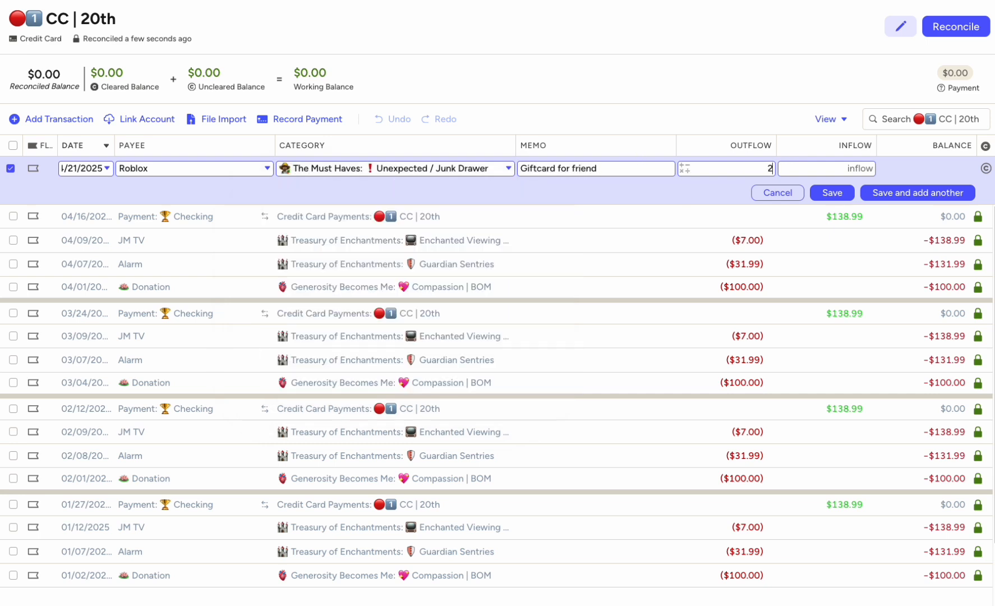
{"action": "type", "text": "2.99"}
{"action": "left_click_drag", "start_coordinate": [622, 165], "coordinate": [570, 168]}
{"action": "type", "text": "niece"}
{"action": "left_click", "coordinate": [832, 193]}
{"action": "left_click", "coordinate": [977, 169]}
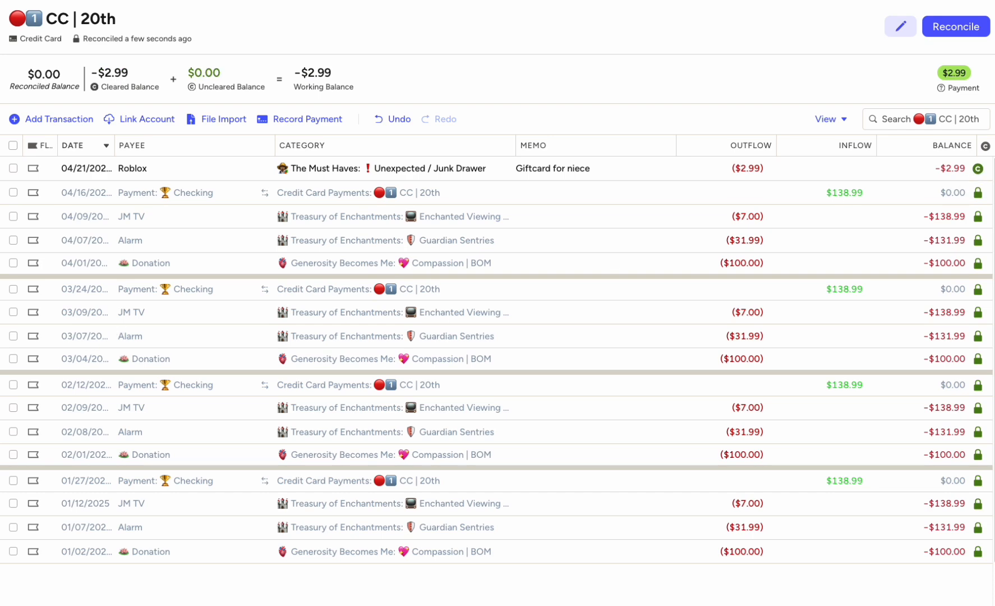
Step: Reset the column widths of the CC | 20th transaction register
{"action": "left_click", "coordinate": [840, 119]}
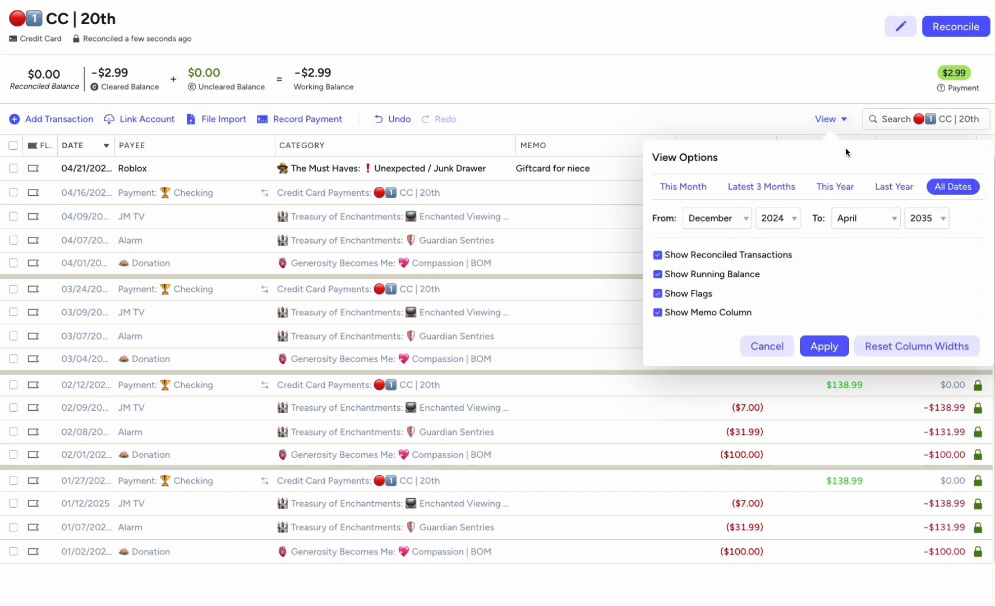
{"action": "left_click", "coordinate": [888, 346]}
{"action": "left_click", "coordinate": [554, 26]}
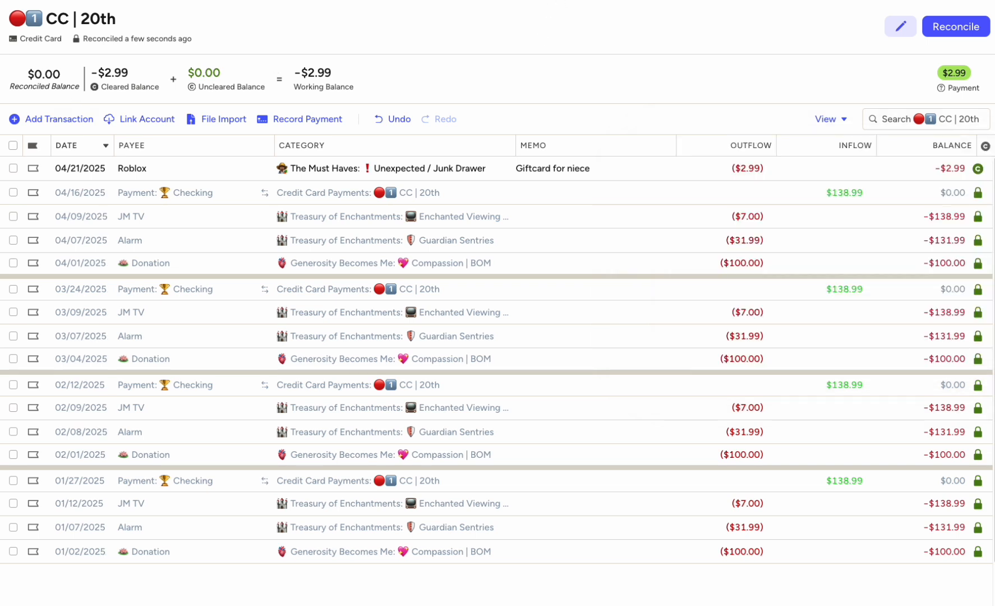
Step: Switch to the Card | EOM account and add a transaction dated April 19, 2025 with the payee iCloud Storage
{"action": "left_click", "coordinate": [2, 241]}
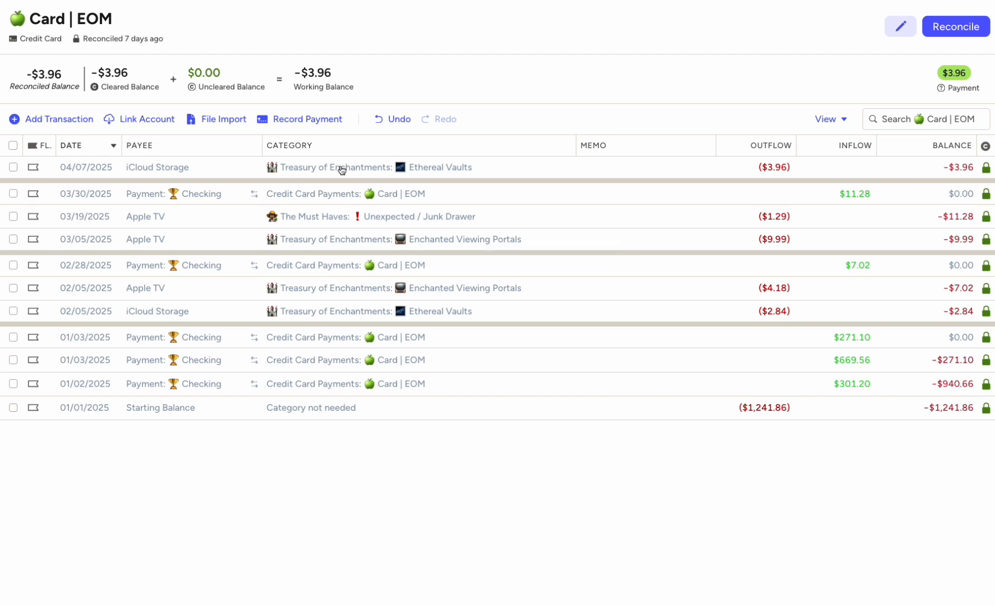
{"action": "left_click", "coordinate": [59, 120]}
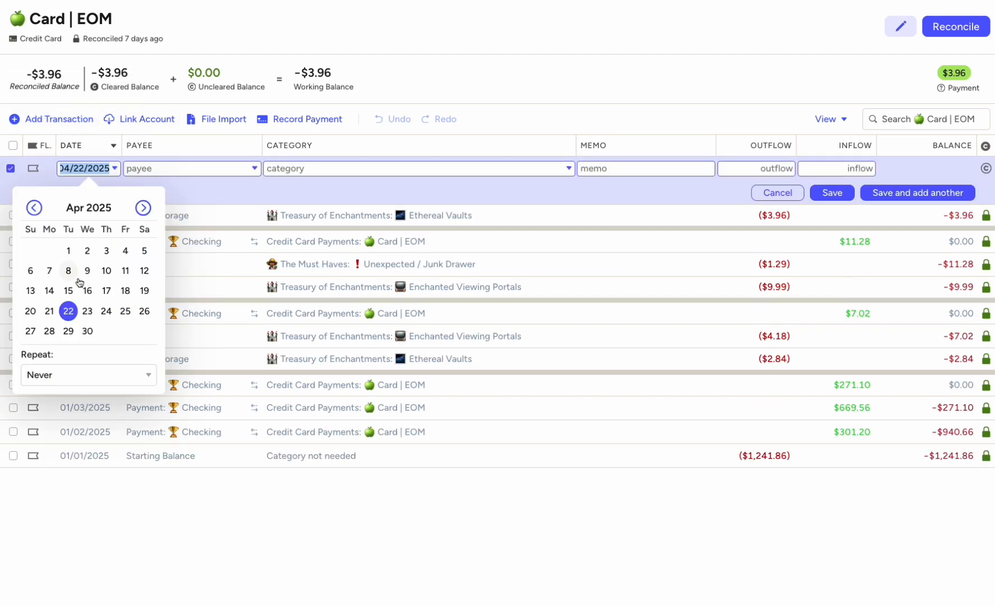
{"action": "left_click", "coordinate": [144, 291]}
{"action": "type", "text": "i"}
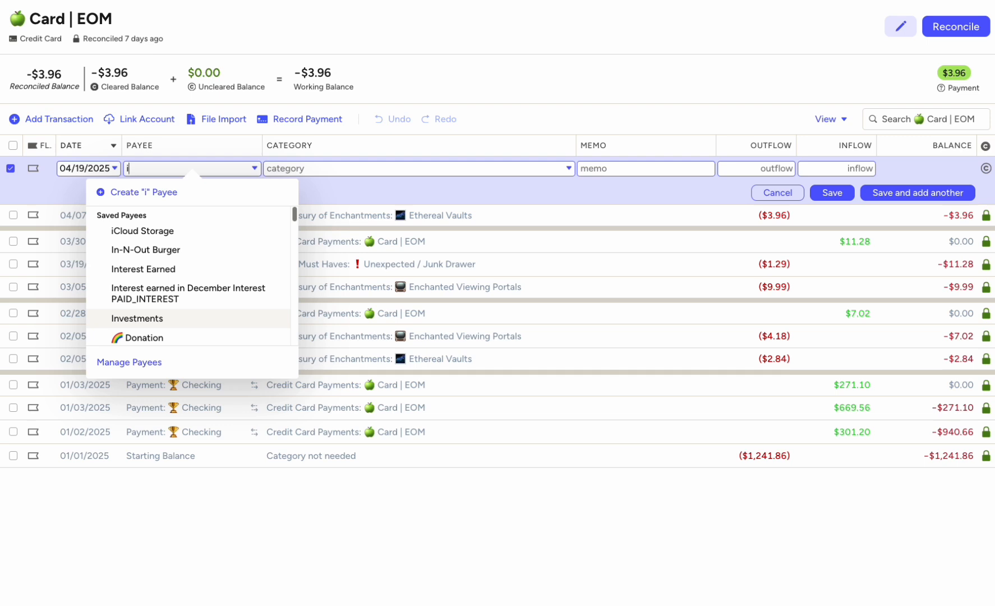
{"action": "type", "text": "C"}
{"action": "key", "text": "Tab"}
Step: Set the iCloud Storage transaction's outflow to 2.99, save it and mark it as cleared
{"action": "left_click", "coordinate": [742, 168]}
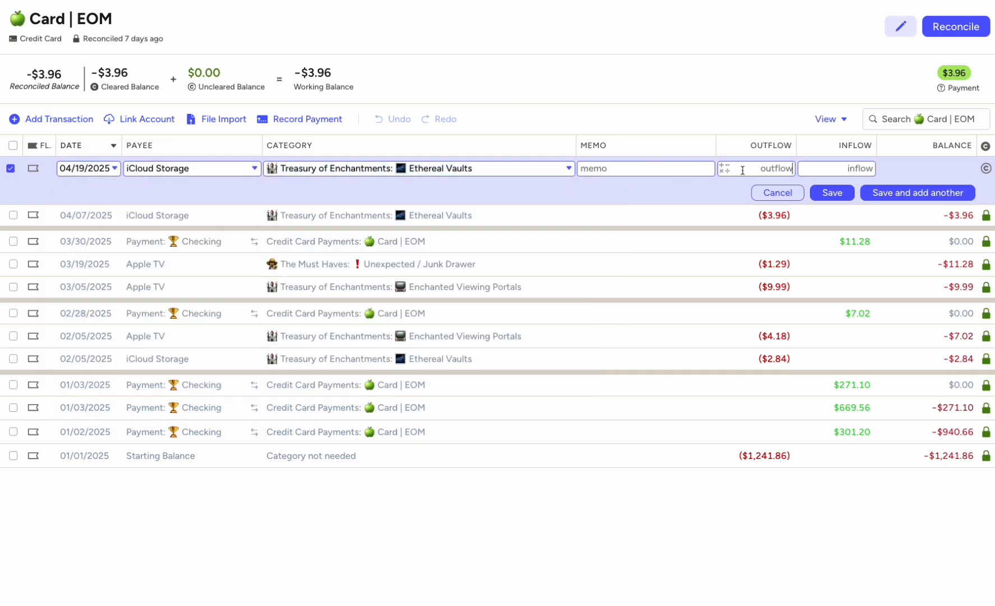
{"action": "type", "text": "2.99"}
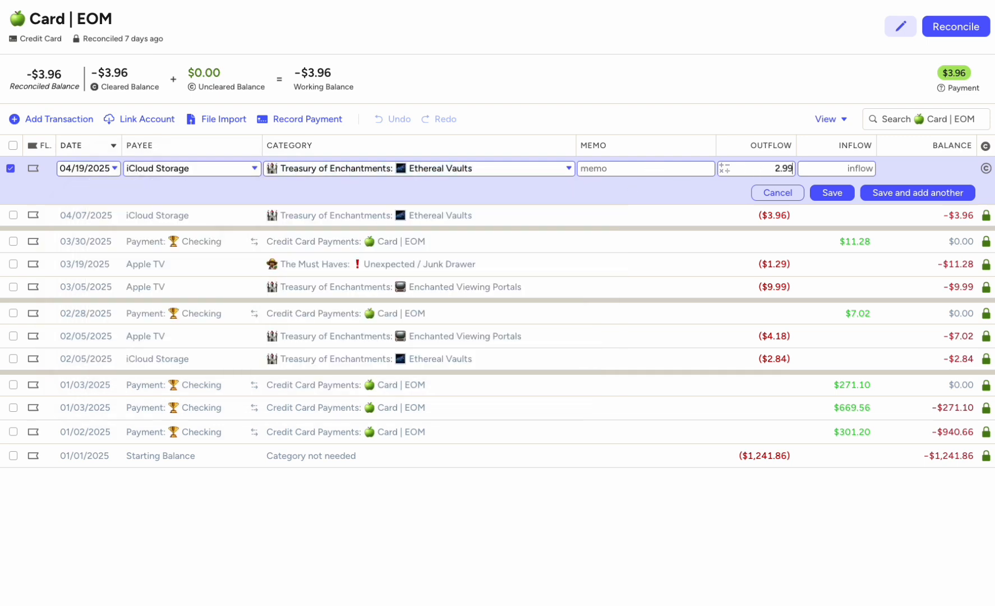
{"action": "left_click", "coordinate": [835, 192]}
{"action": "left_click", "coordinate": [984, 169]}
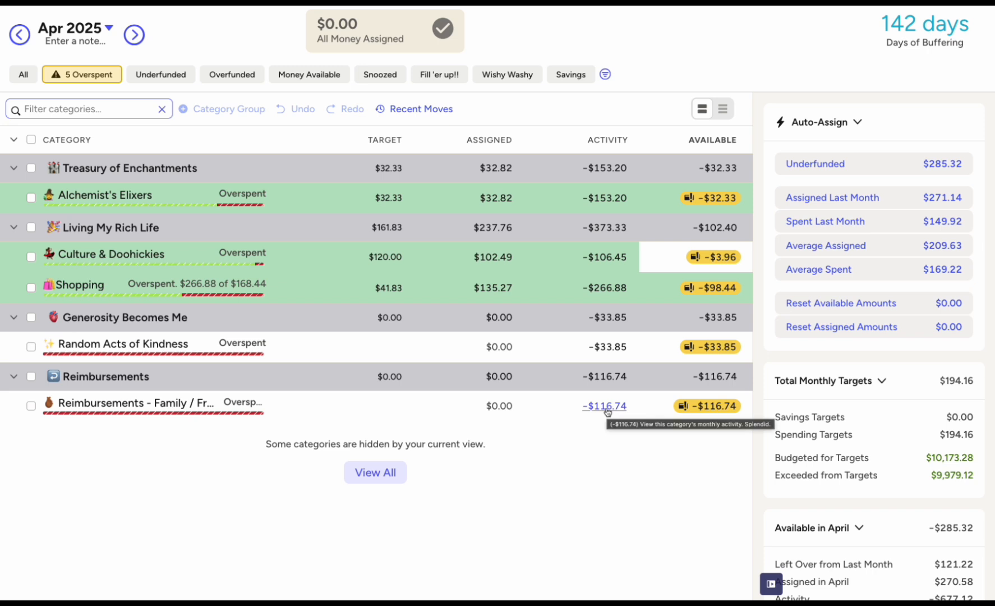
{"action": "left_click", "coordinate": [706, 417]}
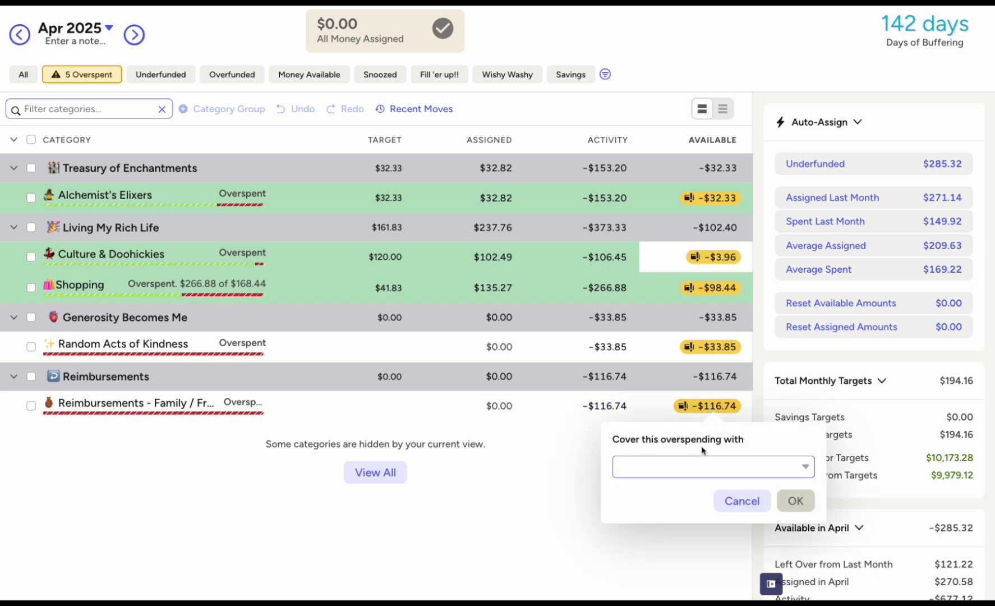
{"action": "type", "text": "trip"}
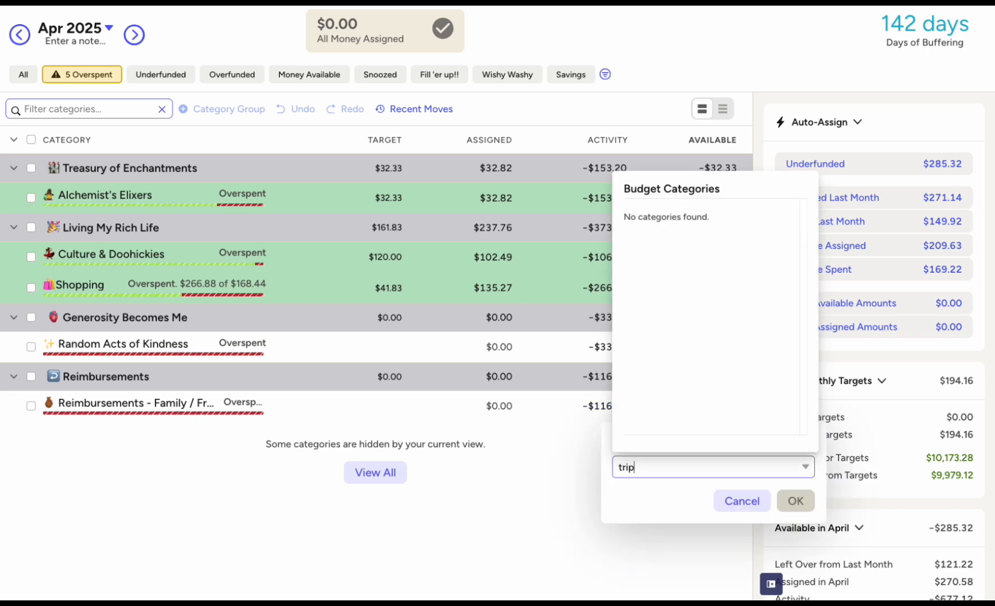
{"action": "key", "text": "BackSpace"}
{"action": "key", "text": "BackSpace"}
{"action": "key", "text": "BackSpace"}
{"action": "key", "text": "BackSpace"}
{"action": "type", "text": "adv"}
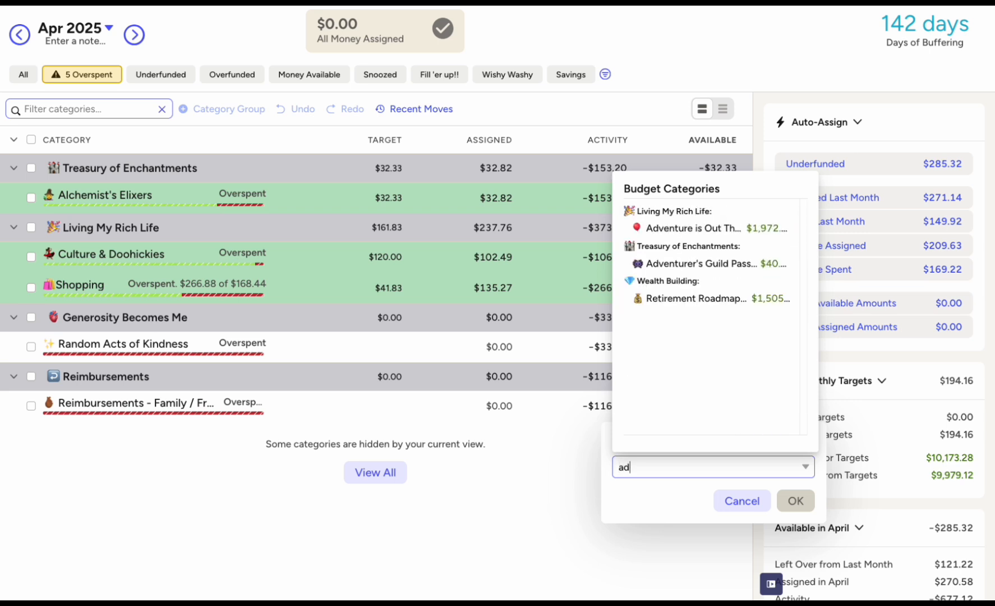
{"action": "left_click", "coordinate": [771, 235]}
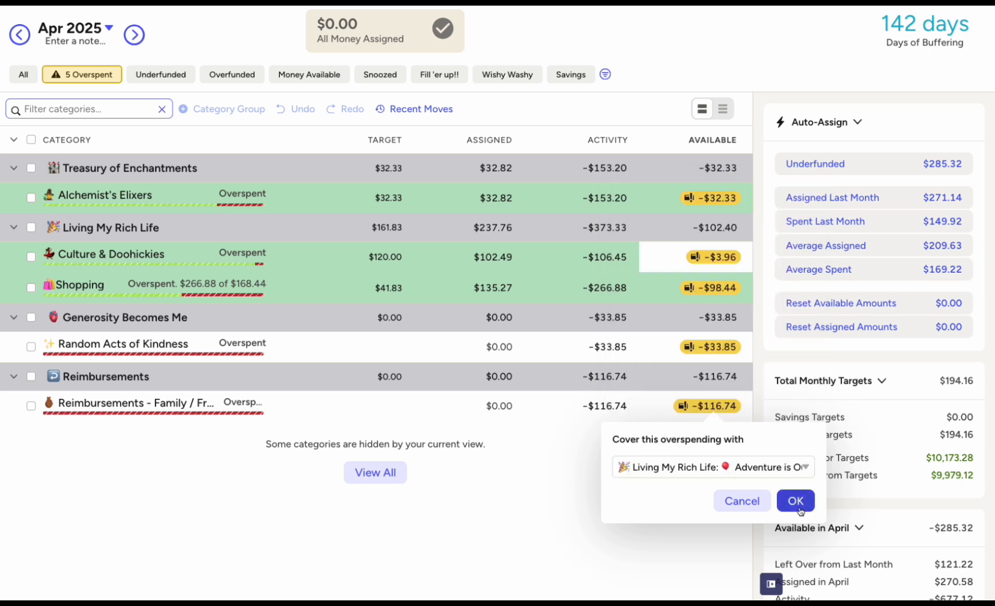
{"action": "left_click", "coordinate": [743, 507]}
Step: Show all budget categories and review the April activity of the Adventure is Out There category
{"action": "left_click", "coordinate": [24, 76]}
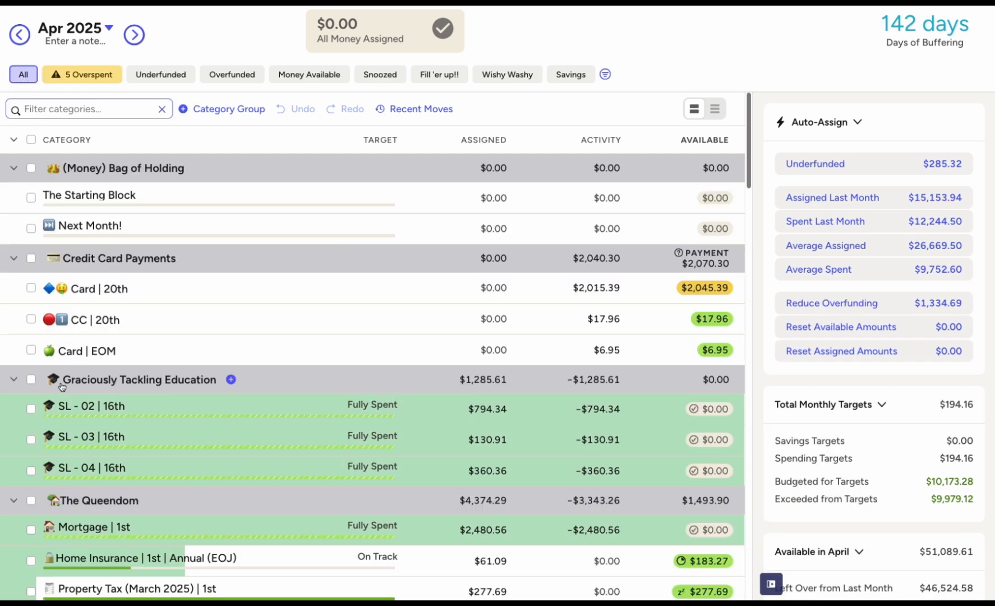
{"action": "scroll", "coordinate": [161, 418], "scroll_direction": "down", "scroll_amount": 6}
{"action": "scroll", "coordinate": [160, 419], "scroll_direction": "down", "scroll_amount": 10}
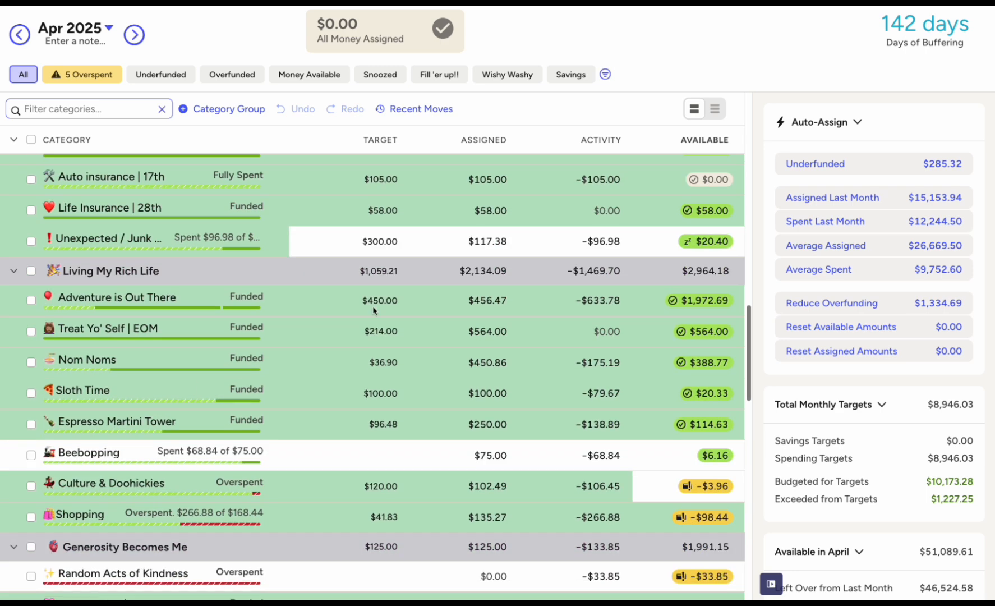
{"action": "left_click", "coordinate": [598, 300]}
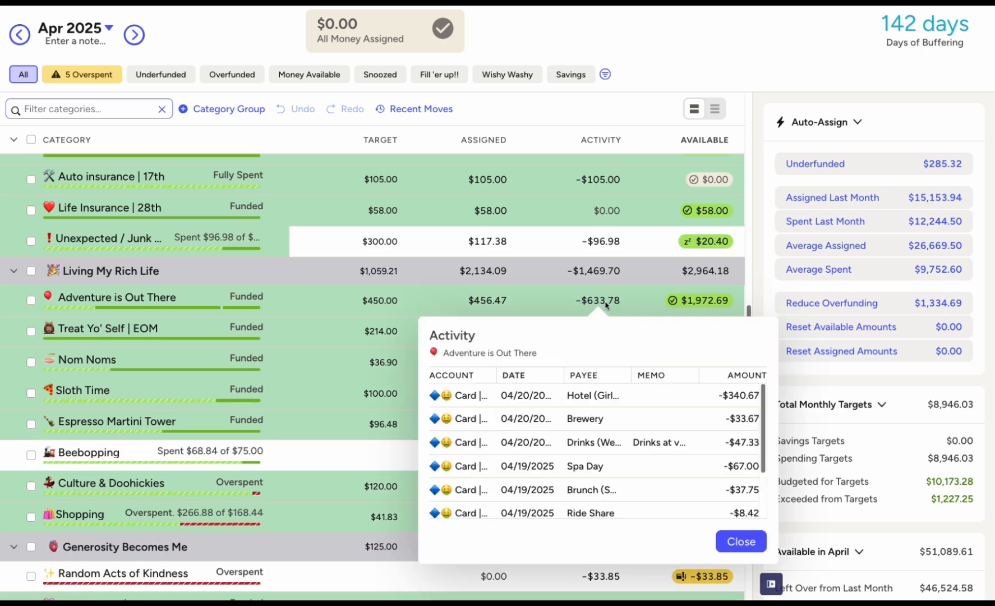
{"action": "scroll", "coordinate": [654, 431], "scroll_direction": "down", "scroll_amount": 2}
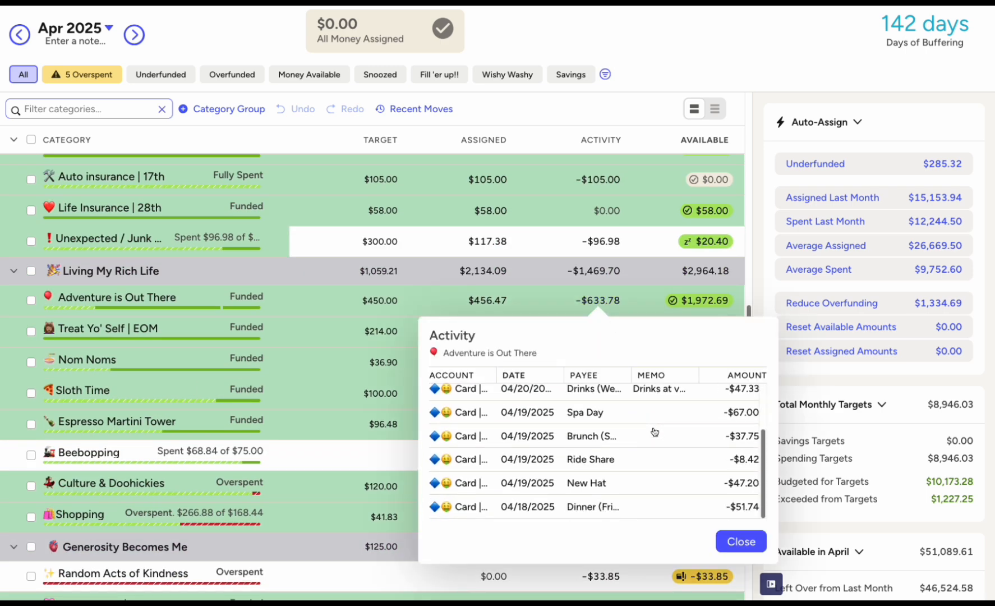
{"action": "scroll", "coordinate": [654, 431], "scroll_direction": "up", "scroll_amount": 2}
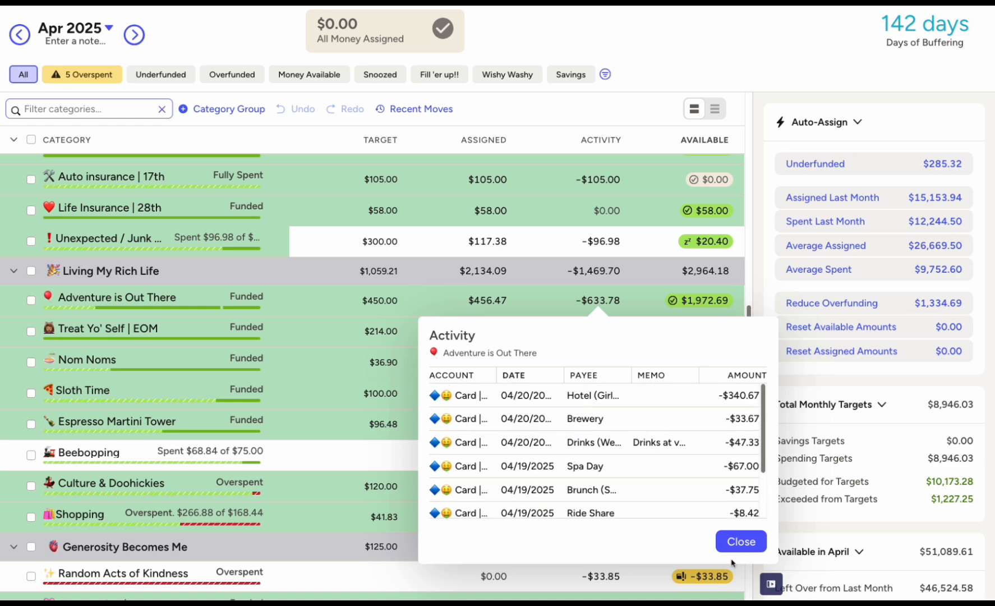
{"action": "left_click", "coordinate": [741, 541]}
Step: Cover the family reimbursements category's overspending with money from Adventure is Out There, and collapse the Reimbursements group
{"action": "scroll", "coordinate": [475, 469], "scroll_direction": "down", "scroll_amount": 10}
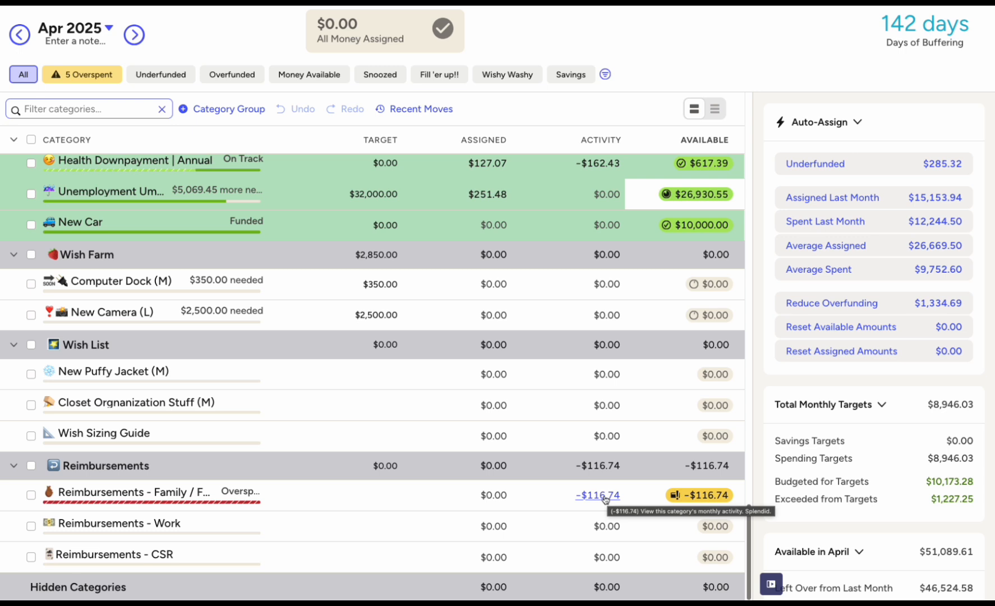
{"action": "left_click", "coordinate": [685, 497]}
{"action": "left_click", "coordinate": [703, 423]}
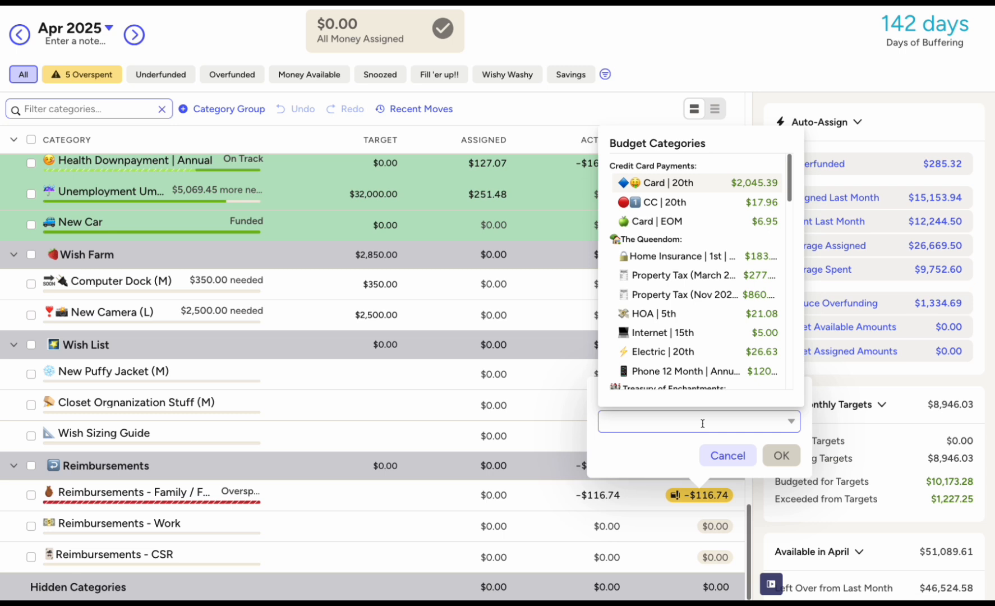
{"action": "type", "text": "advent"}
{"action": "left_click", "coordinate": [761, 181]}
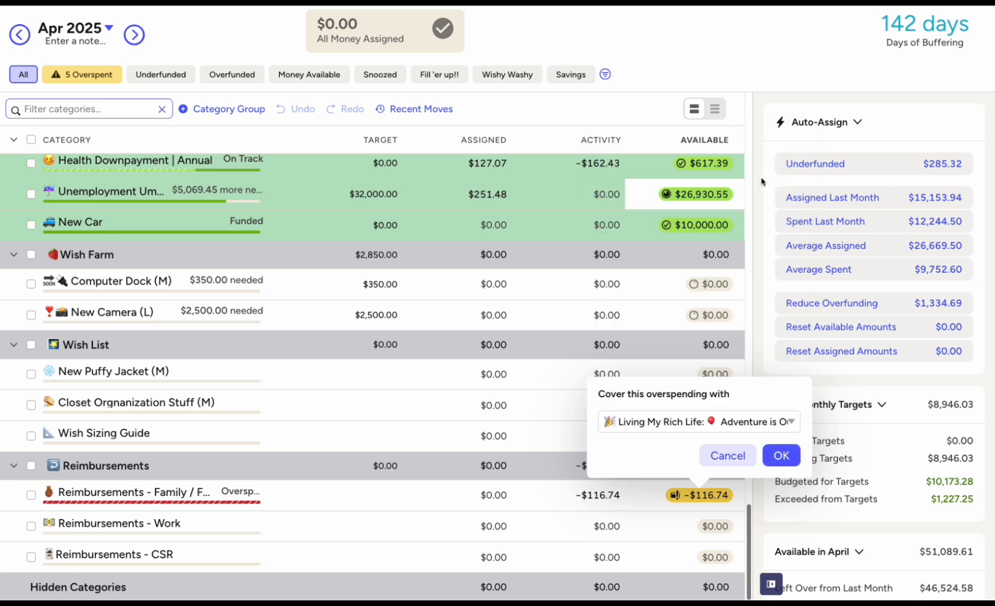
{"action": "left_click", "coordinate": [779, 457]}
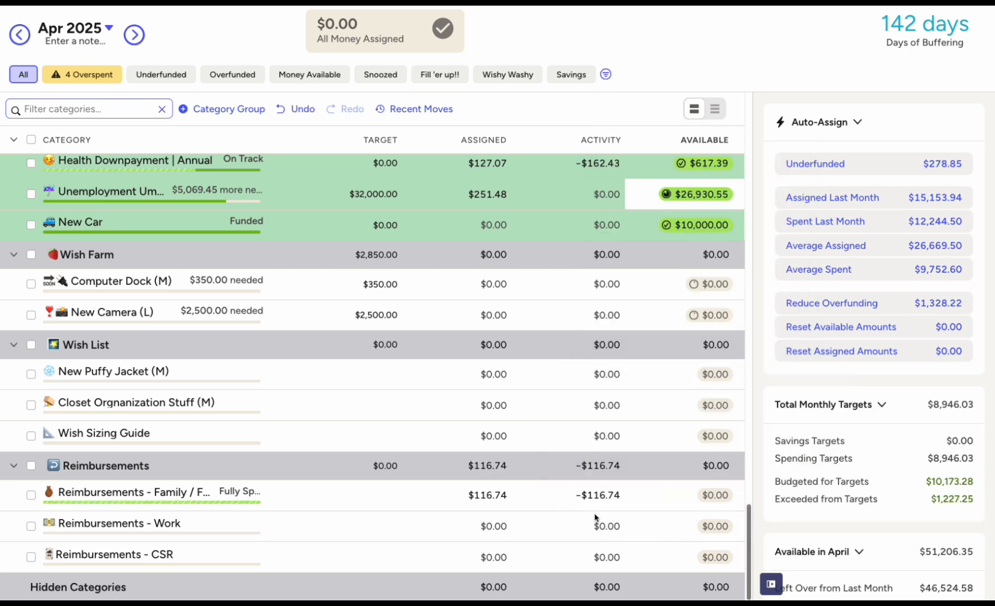
{"action": "left_click", "coordinate": [14, 467]}
Step: Snooze this month's target for Adventure is Out There and hide the category details sidebar
{"action": "scroll", "coordinate": [348, 492], "scroll_direction": "up", "scroll_amount": 5}
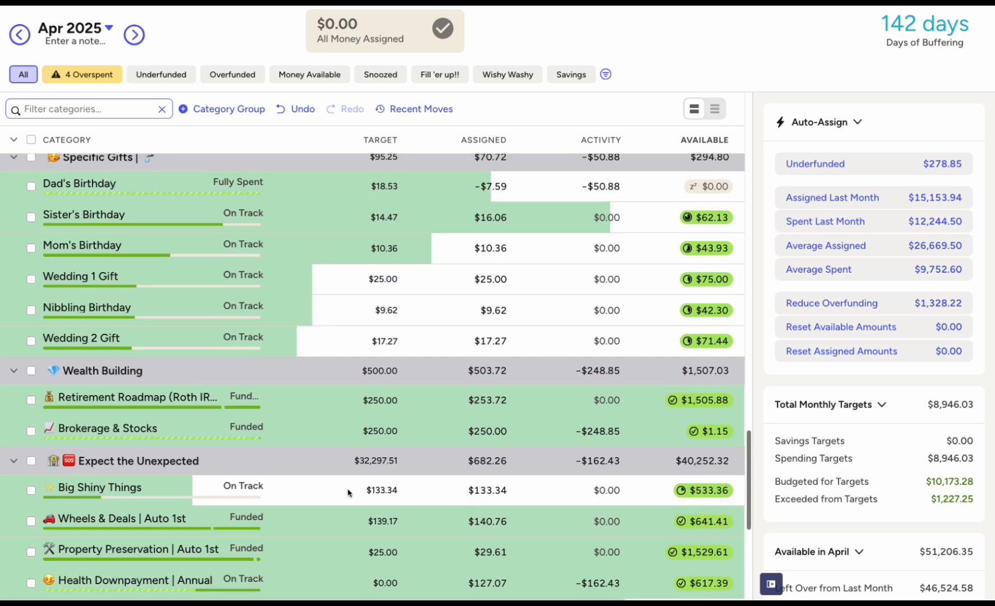
{"action": "scroll", "coordinate": [347, 493], "scroll_direction": "up", "scroll_amount": 6}
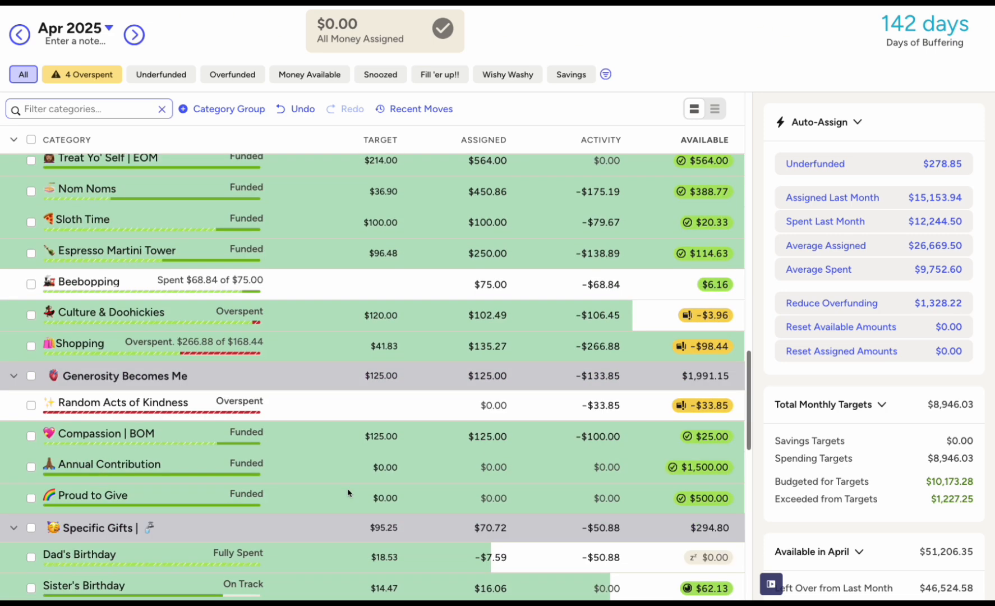
{"action": "scroll", "coordinate": [347, 493], "scroll_direction": "up", "scroll_amount": 3}
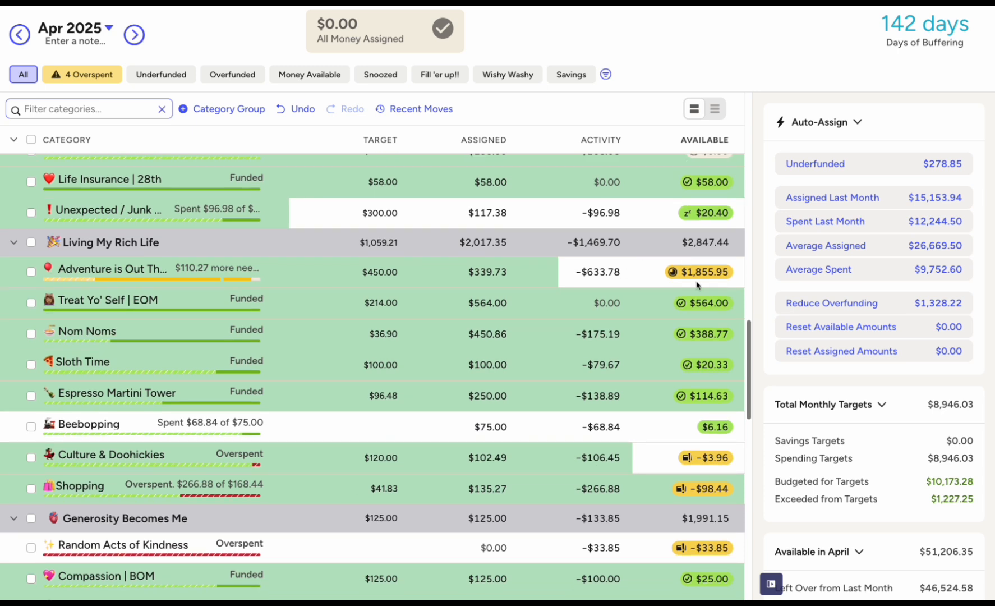
{"action": "mouse_move", "coordinate": [699, 275]}
{"action": "left_click", "coordinate": [468, 270]}
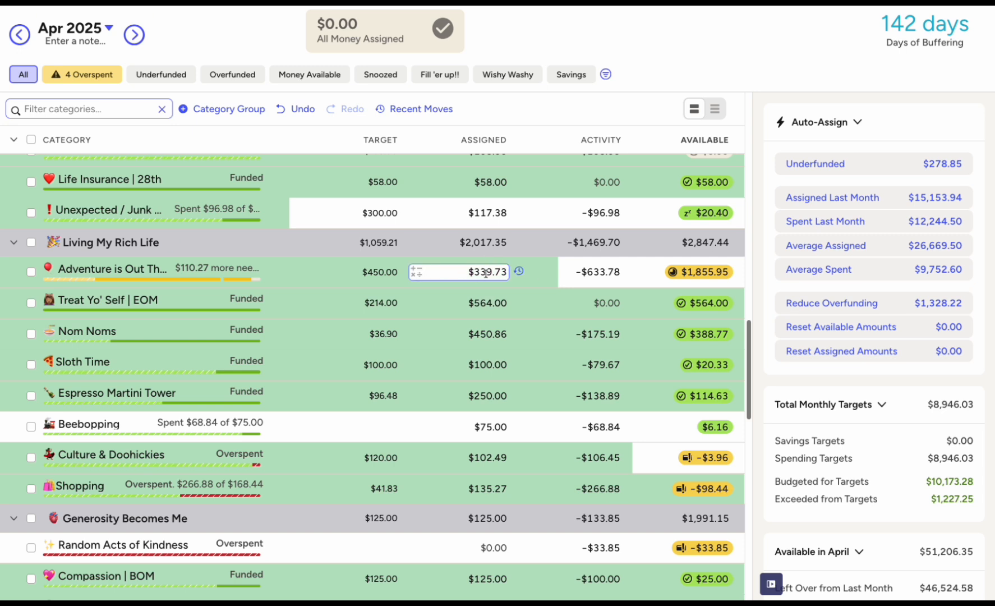
{"action": "left_click", "coordinate": [302, 275]}
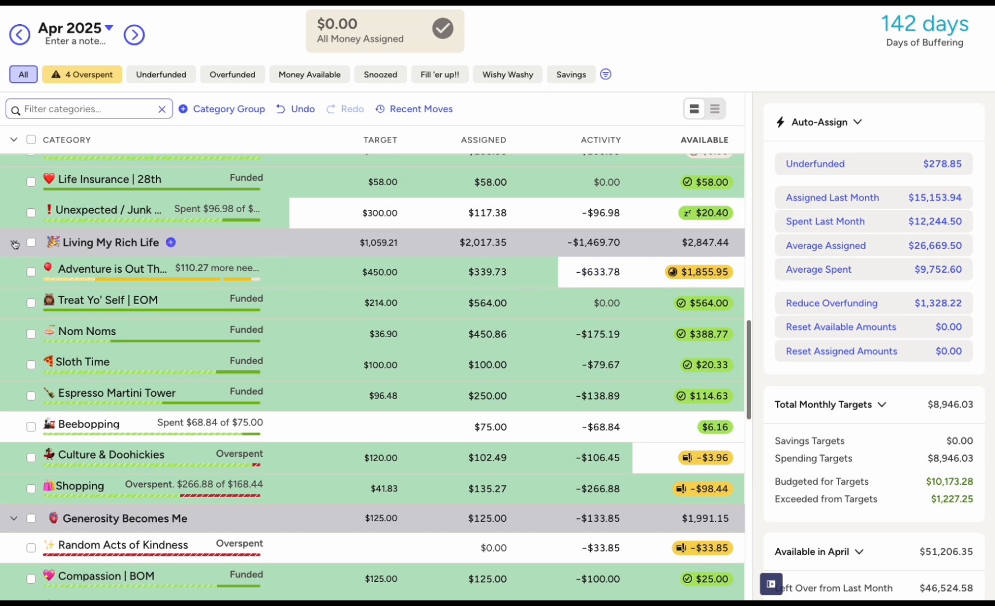
{"action": "left_click", "coordinate": [35, 275]}
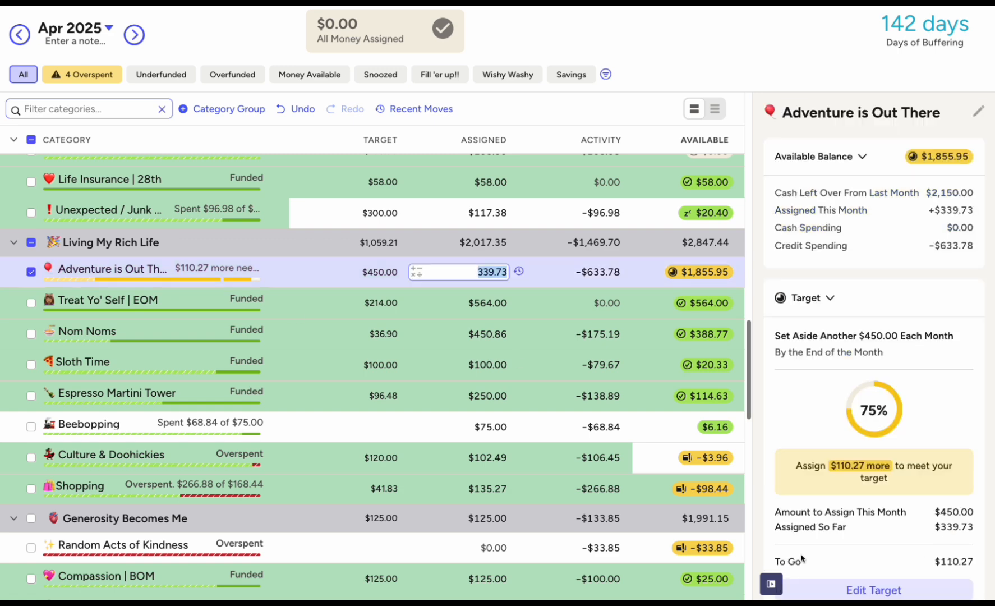
{"action": "scroll", "coordinate": [815, 526], "scroll_direction": "down", "scroll_amount": 4}
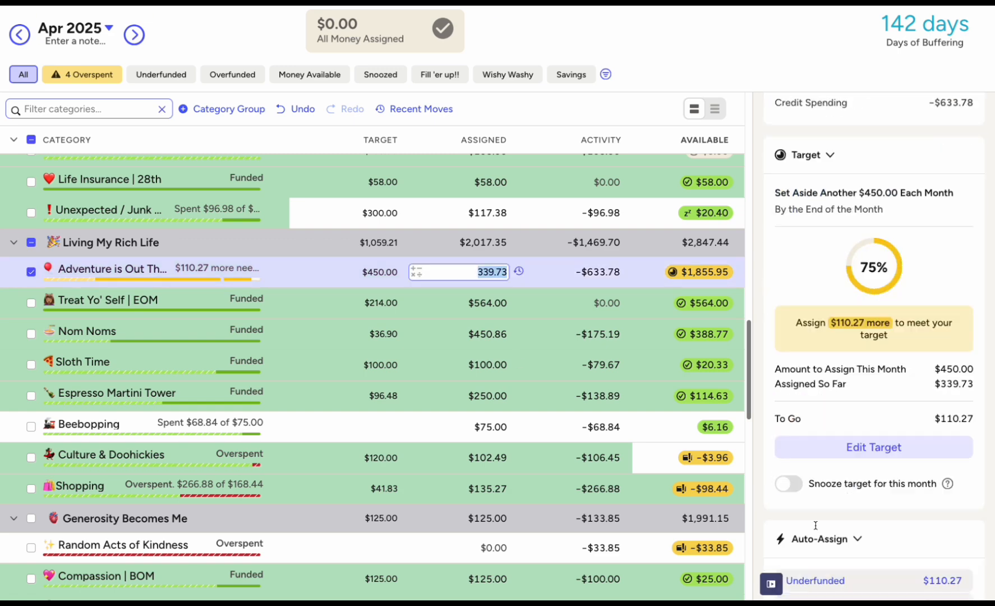
{"action": "left_click", "coordinate": [791, 421]}
{"action": "left_click", "coordinate": [772, 583]}
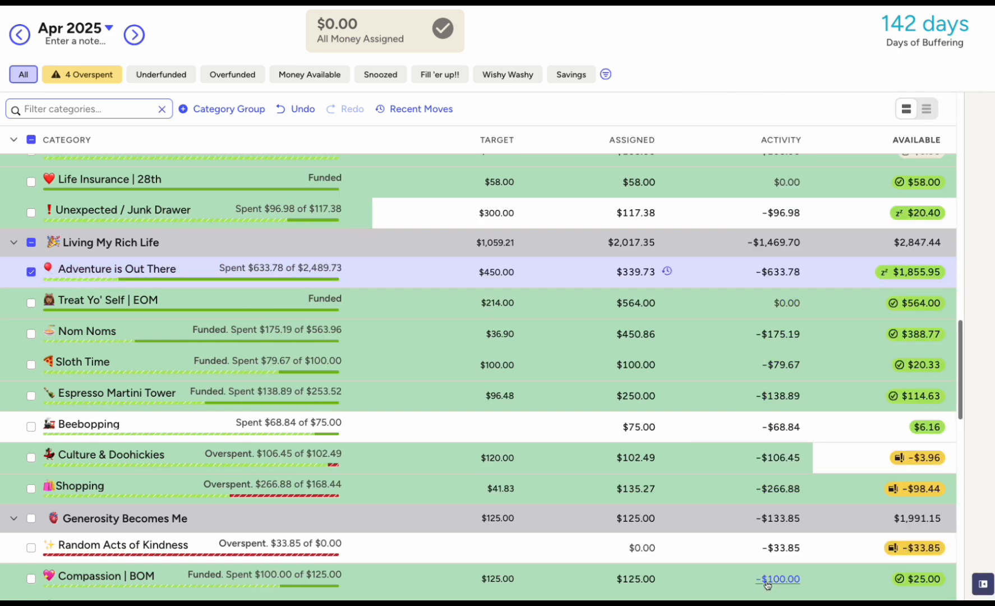
Step: Review April's overspent categories, and check March 2025 for overspending before returning to April 2025
{"action": "left_click", "coordinate": [84, 74]}
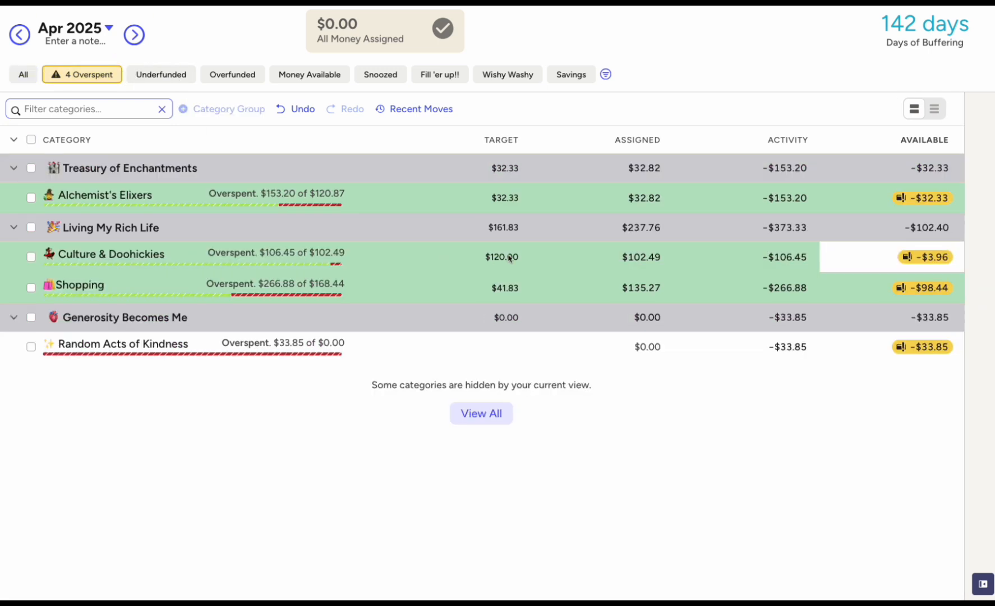
{"action": "left_click", "coordinate": [609, 198]}
{"action": "mouse_move", "coordinate": [914, 354]}
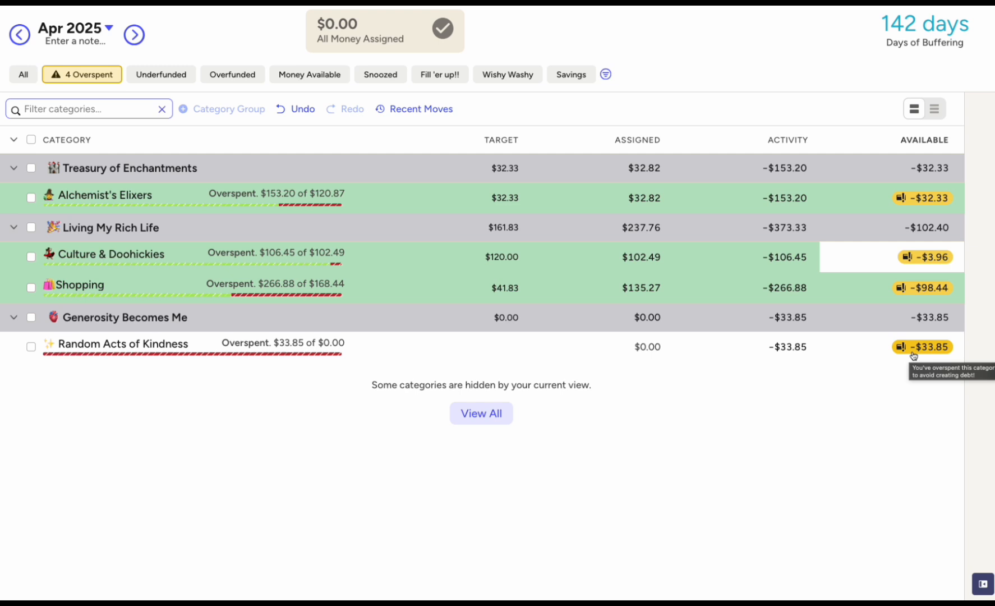
{"action": "left_click", "coordinate": [27, 39]}
{"action": "left_click", "coordinate": [135, 35]}
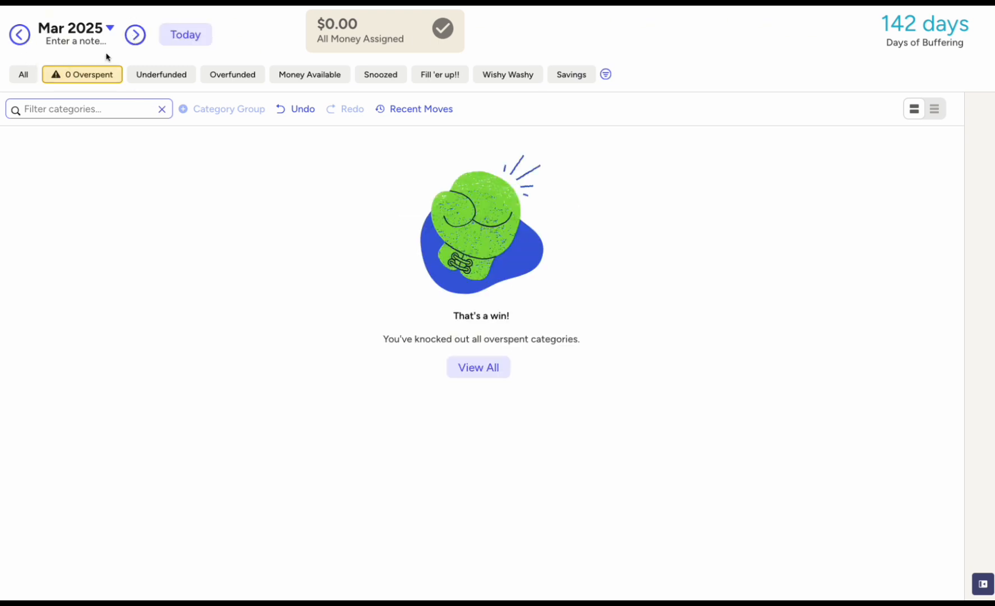
Step: Show all categories with the groups collapsed, and expand only the Generosity Becomes Me group
{"action": "left_click", "coordinate": [23, 74]}
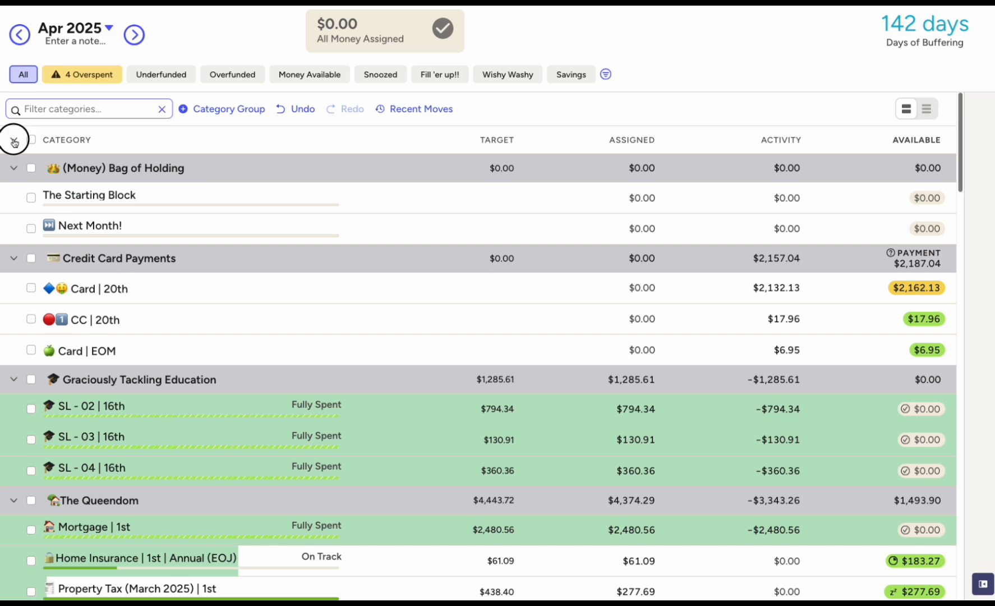
{"action": "left_click", "coordinate": [13, 139]}
{"action": "left_click", "coordinate": [13, 365]}
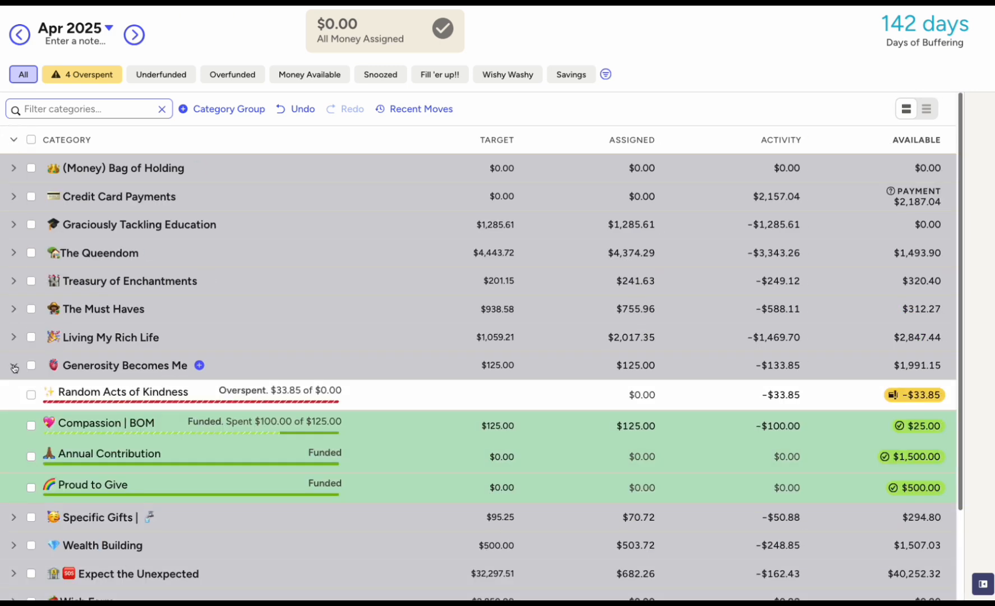
{"action": "scroll", "coordinate": [269, 418], "scroll_direction": "down", "scroll_amount": 2}
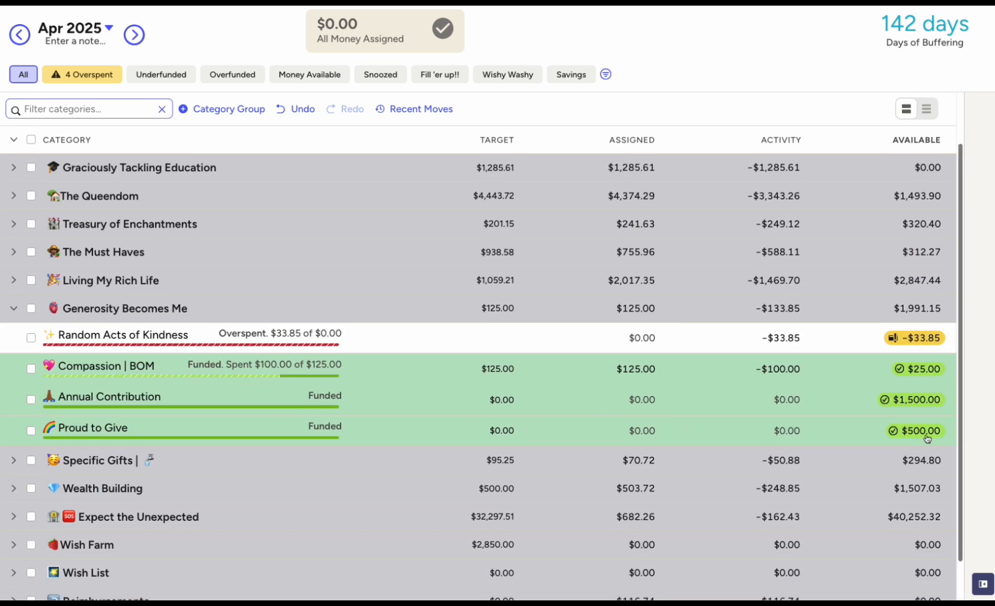
{"action": "mouse_move", "coordinate": [928, 438]}
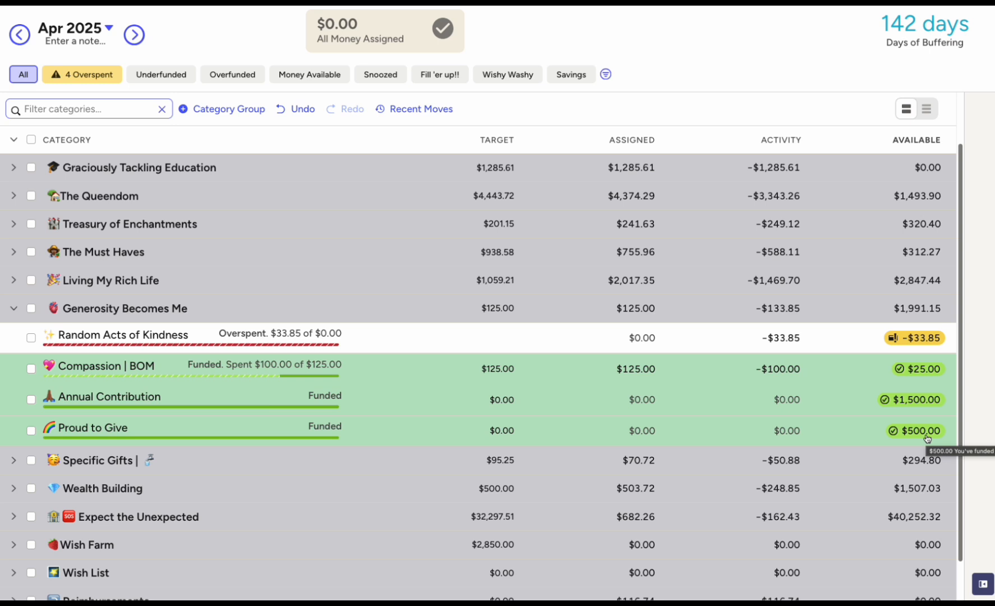
Step: Move $50.00 from the Proud to Give category to Random Acts of Kindness
{"action": "left_click", "coordinate": [927, 433]}
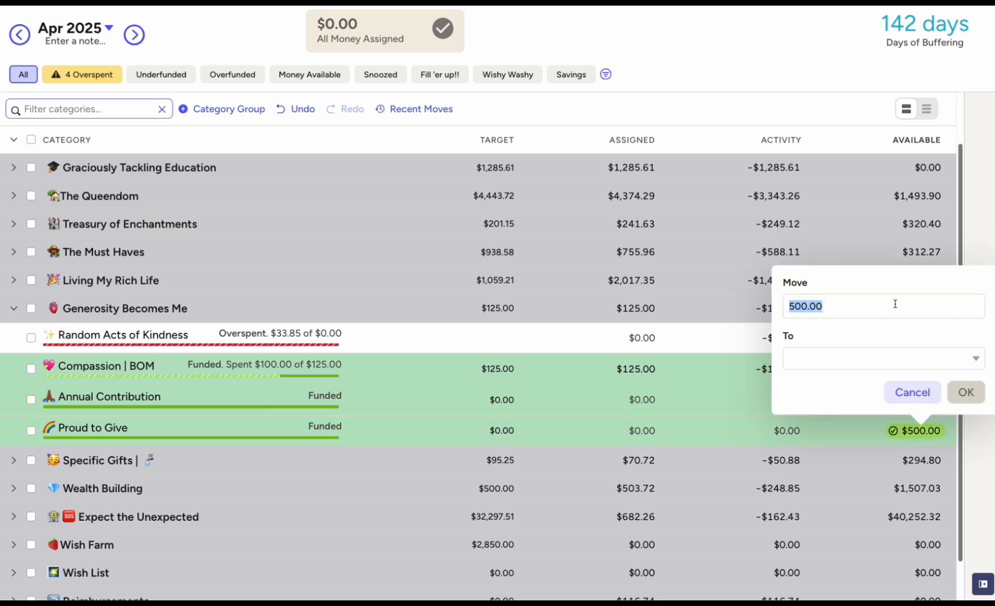
{"action": "type", "text": "50"}
{"action": "left_click", "coordinate": [864, 354]}
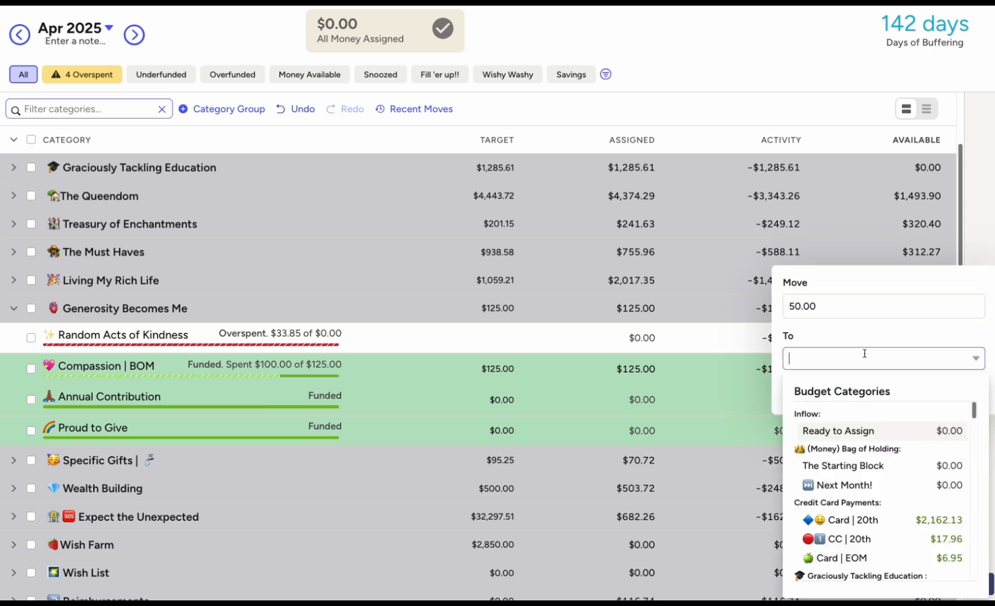
{"action": "type", "text": "rand"}
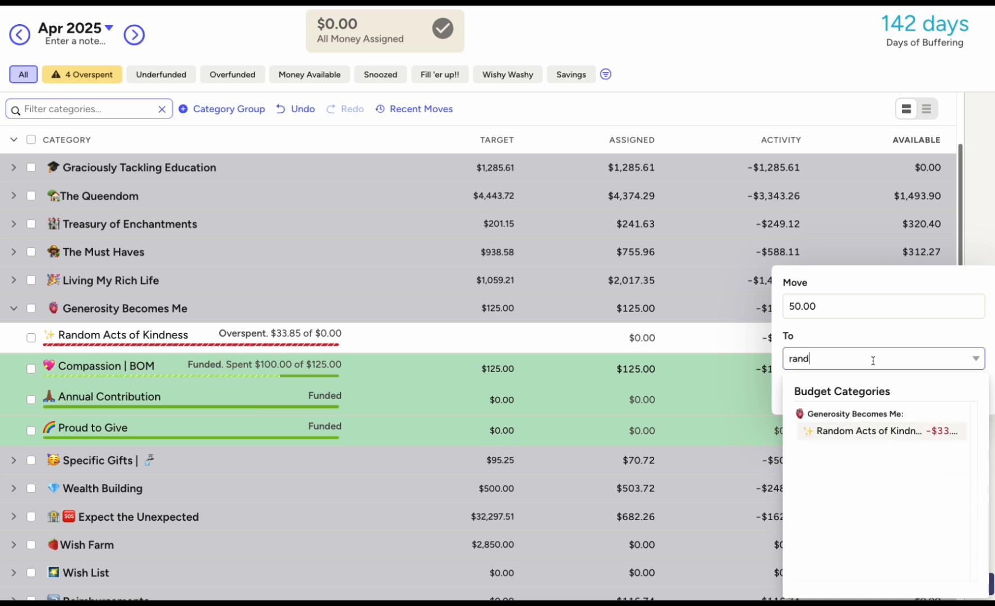
{"action": "left_click", "coordinate": [878, 431]}
{"action": "left_click", "coordinate": [955, 393]}
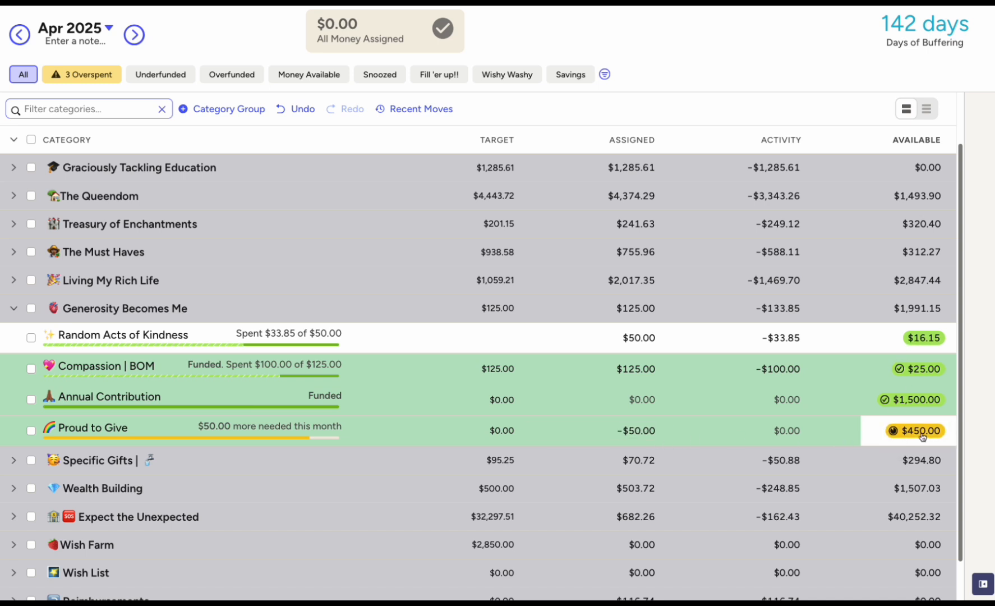
{"action": "mouse_move", "coordinate": [920, 437]}
Step: Collapse the Generosity Becomes Me group and display only the overspent categories within Living My Rich Life
{"action": "left_click", "coordinate": [14, 309]}
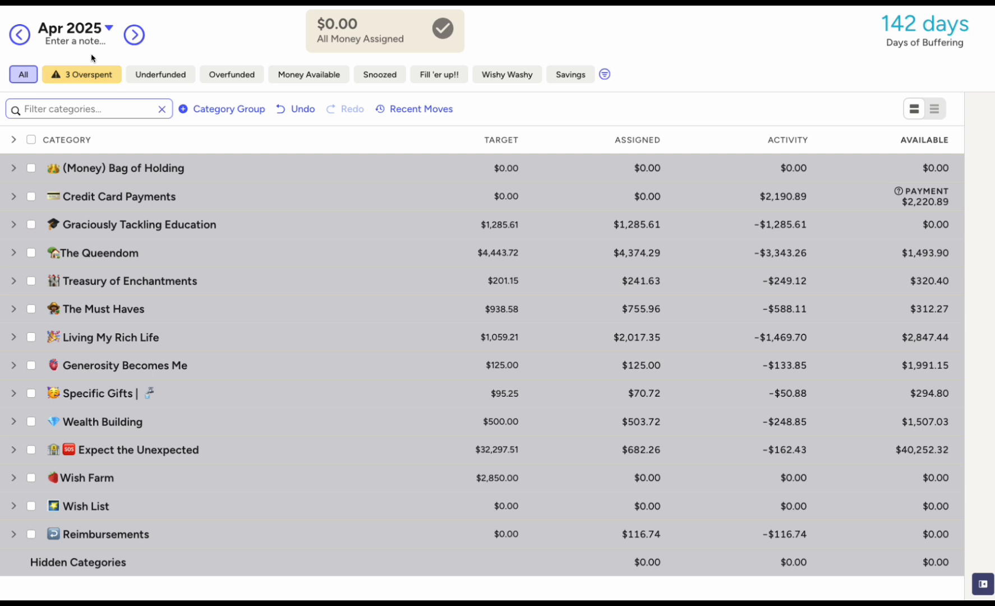
{"action": "left_click", "coordinate": [87, 74]}
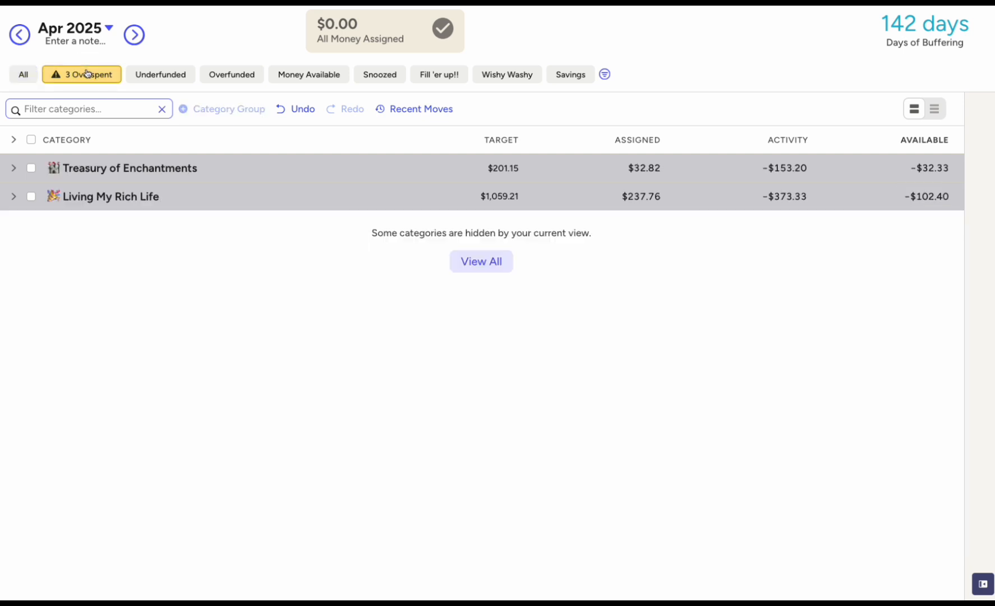
{"action": "left_click", "coordinate": [14, 196]}
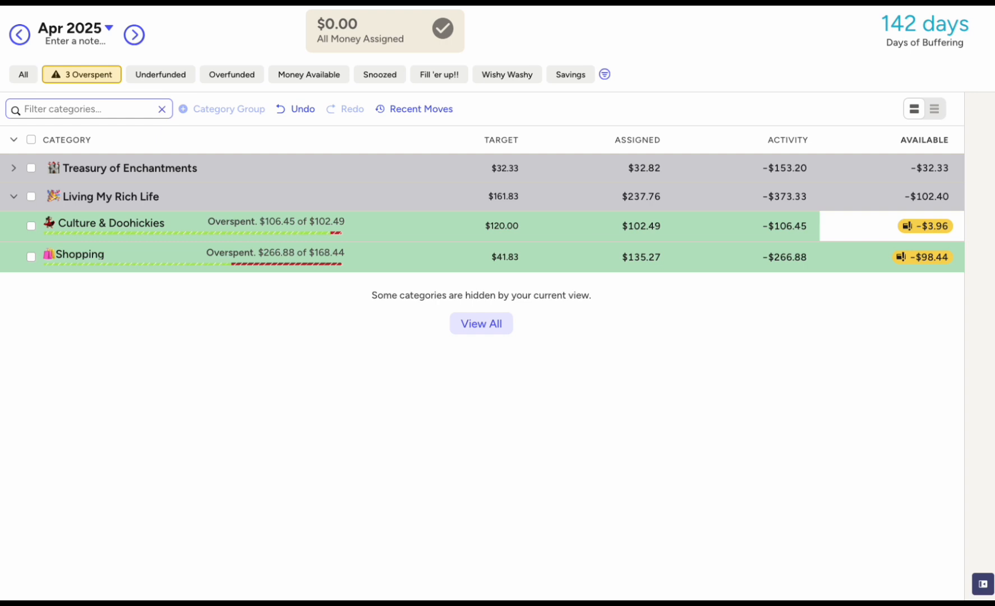
Step: Show all April categories, collapse Treasury of Enchantments and Living My Rich Life, and expand The Must Haves group
{"action": "left_click", "coordinate": [13, 168]}
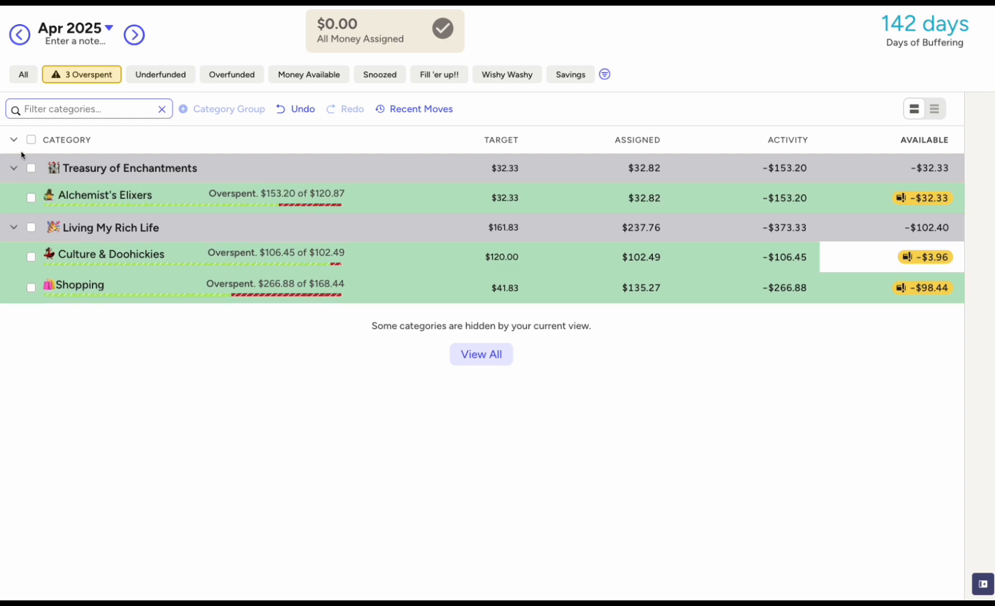
{"action": "left_click", "coordinate": [17, 70]}
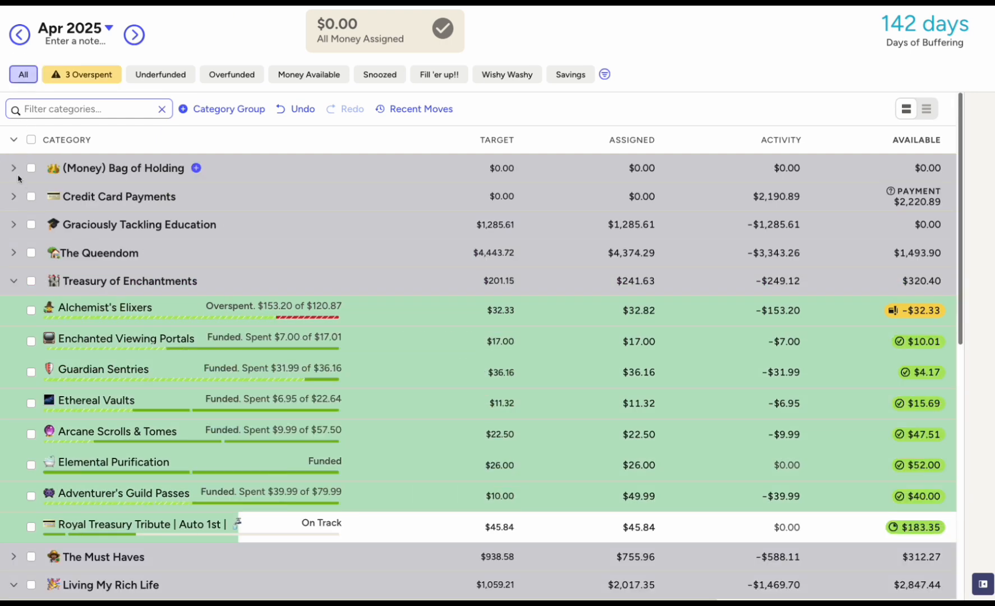
{"action": "left_click", "coordinate": [13, 283]}
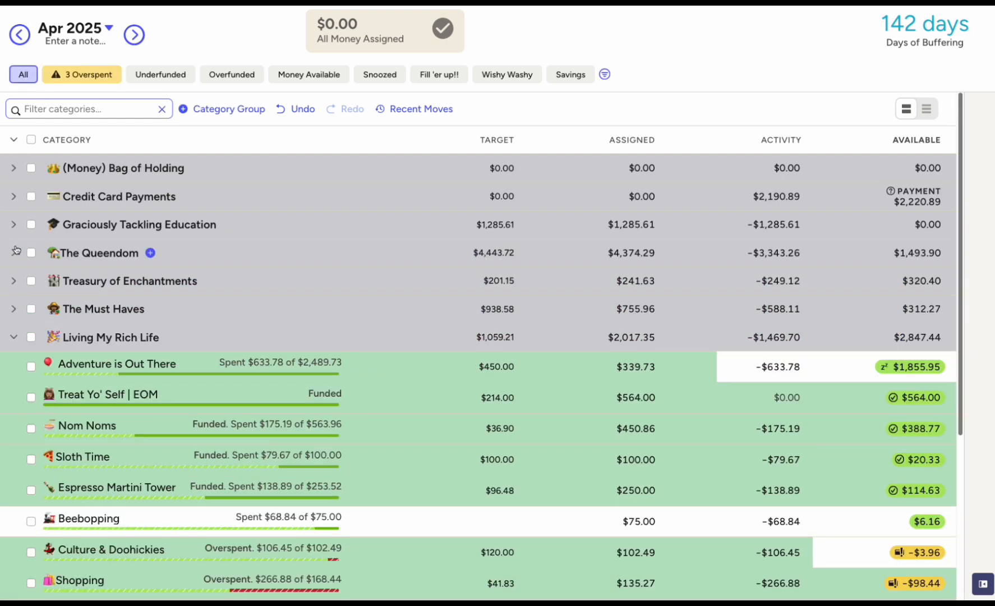
{"action": "left_click", "coordinate": [14, 338]}
{"action": "left_click", "coordinate": [14, 308]}
{"action": "scroll", "coordinate": [499, 486], "scroll_direction": "down", "scroll_amount": 2}
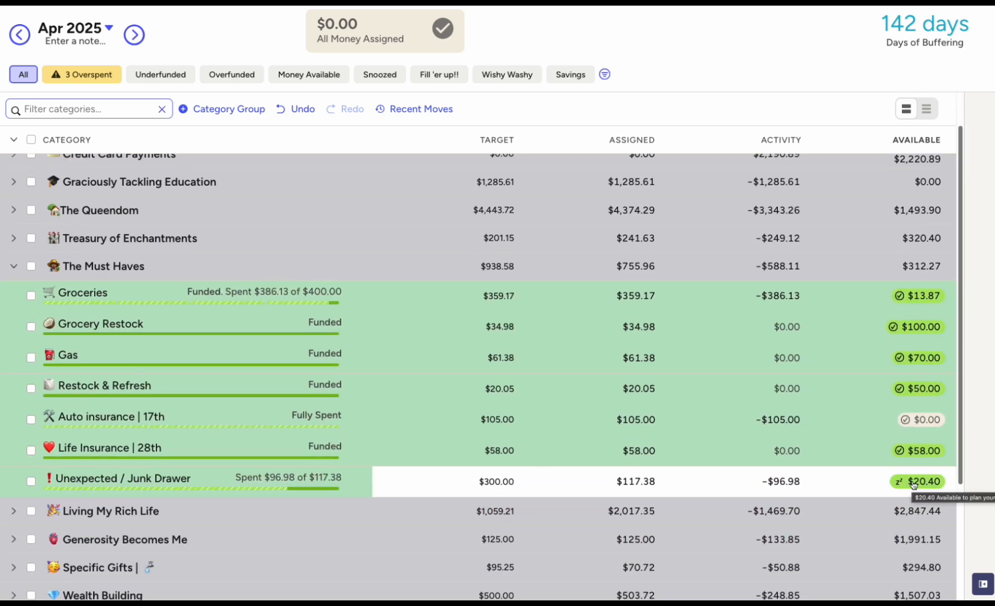
{"action": "scroll", "coordinate": [912, 484], "scroll_direction": "down", "scroll_amount": 1}
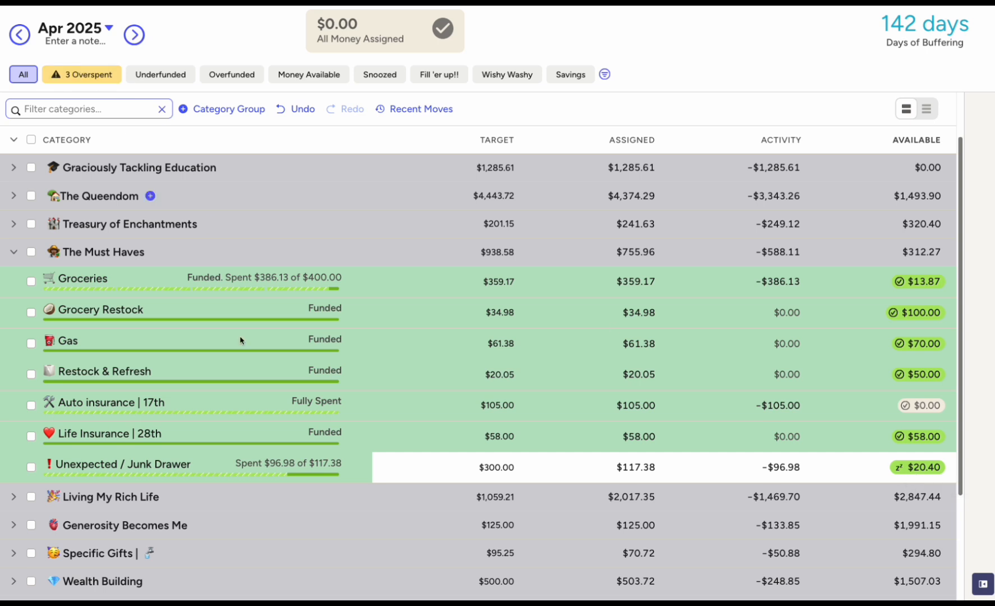
{"action": "scroll", "coordinate": [257, 369], "scroll_direction": "down", "scroll_amount": 3}
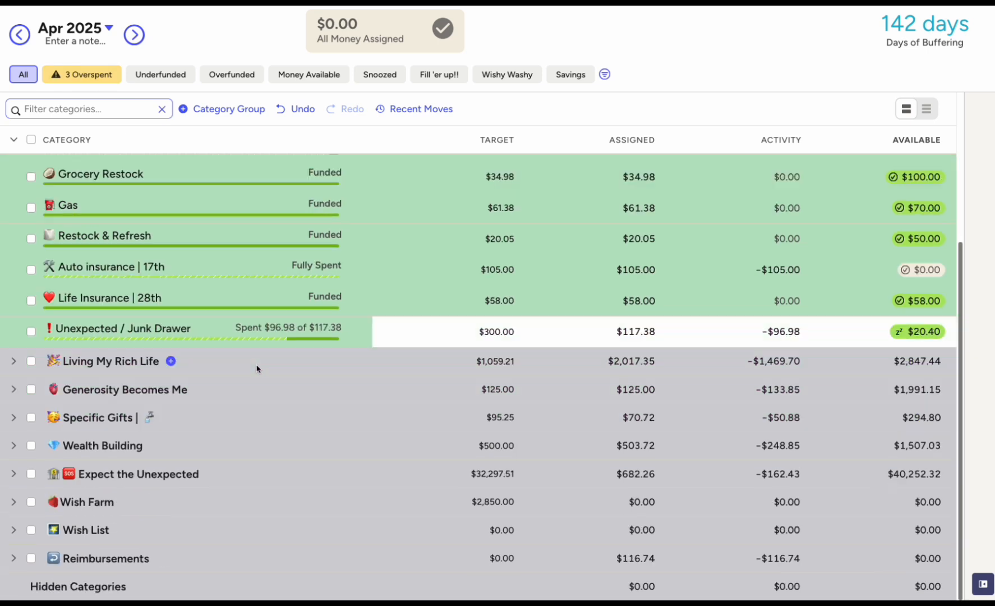
Step: Expand Living My Rich Life and cover the Culture & Doohickies overspending with money from Unexpected / Junk Drawer
{"action": "left_click", "coordinate": [13, 361]}
{"action": "scroll", "coordinate": [635, 482], "scroll_direction": "down", "scroll_amount": 1}
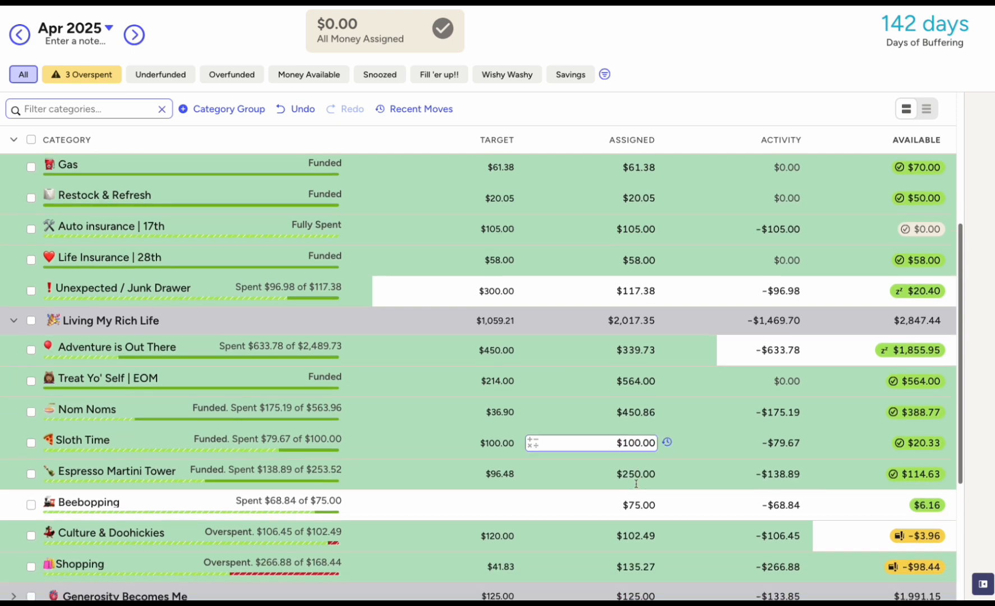
{"action": "scroll", "coordinate": [636, 483], "scroll_direction": "down", "scroll_amount": 1}
{"action": "left_click", "coordinate": [933, 481]}
{"action": "left_click", "coordinate": [918, 400]}
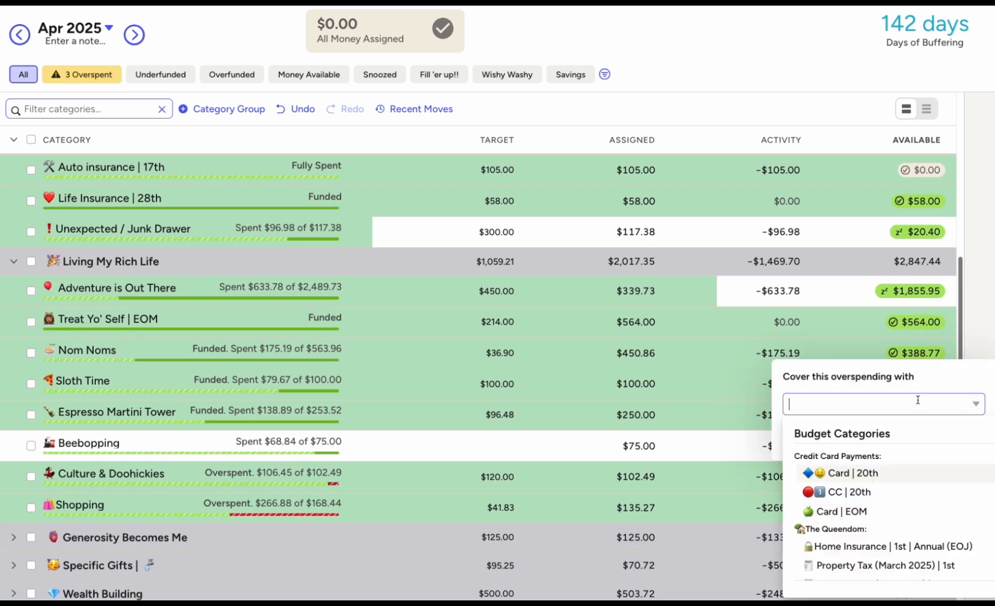
{"action": "type", "text": "unex"}
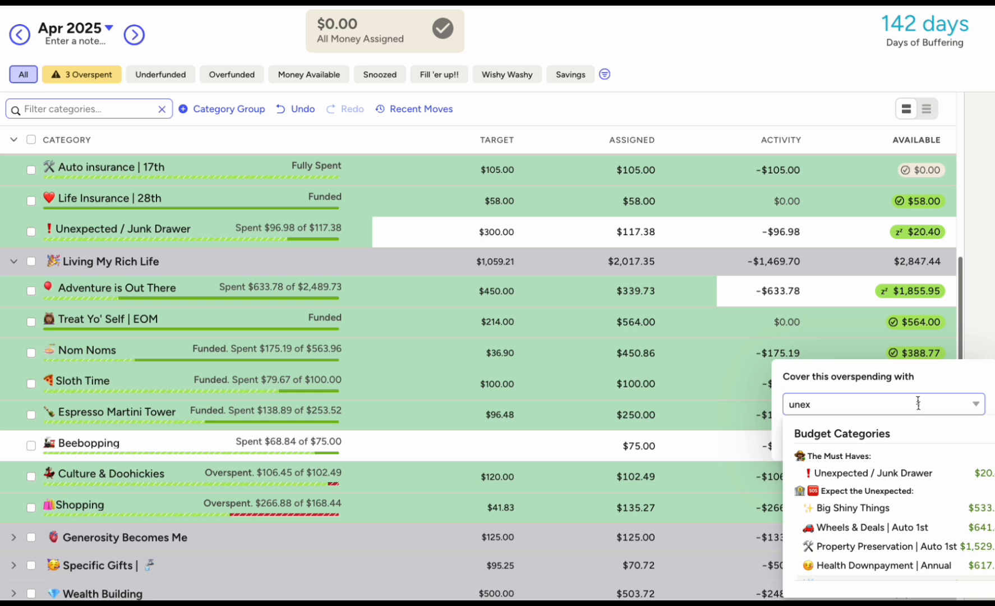
{"action": "left_click", "coordinate": [969, 473]}
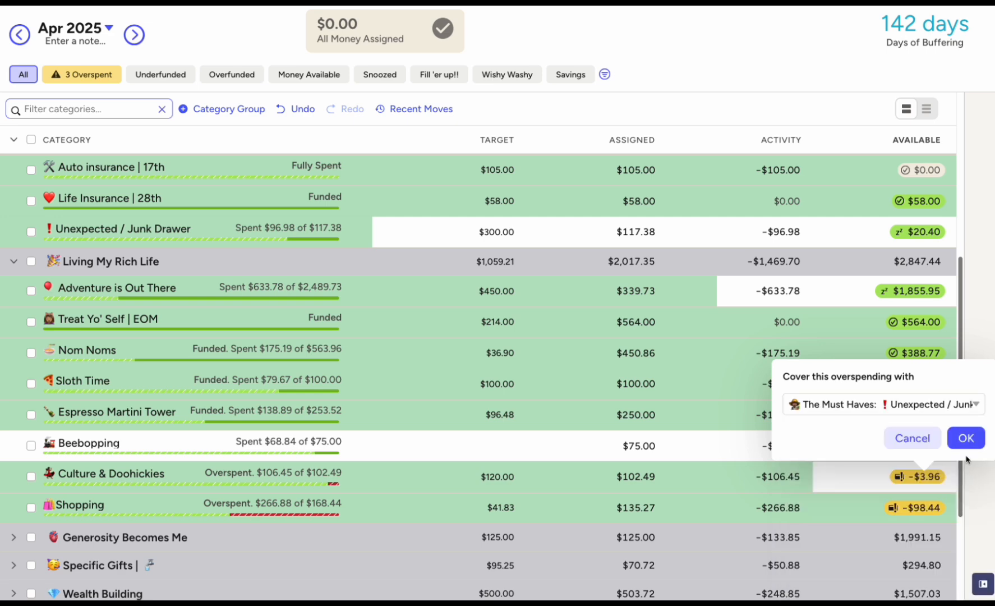
{"action": "left_click", "coordinate": [964, 438]}
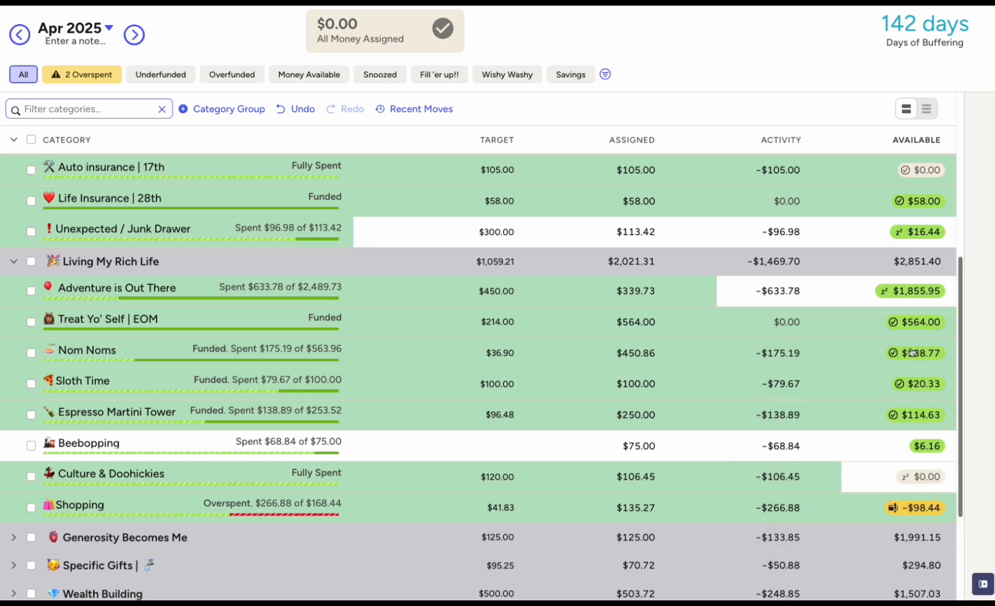
Step: Expand Treasury of Enchantments and put the money from Unexpected / Junk Drawer toward the Alchemist's Elixers overspending
{"action": "scroll", "coordinate": [922, 407], "scroll_direction": "down", "scroll_amount": 2}
{"action": "scroll", "coordinate": [922, 407], "scroll_direction": "up", "scroll_amount": 6}
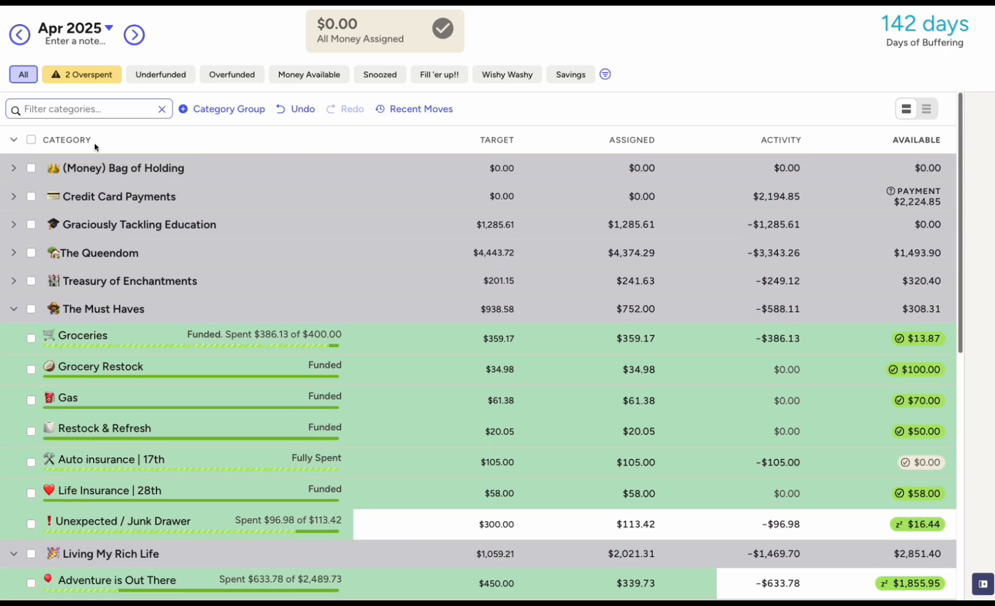
{"action": "left_click", "coordinate": [13, 280]}
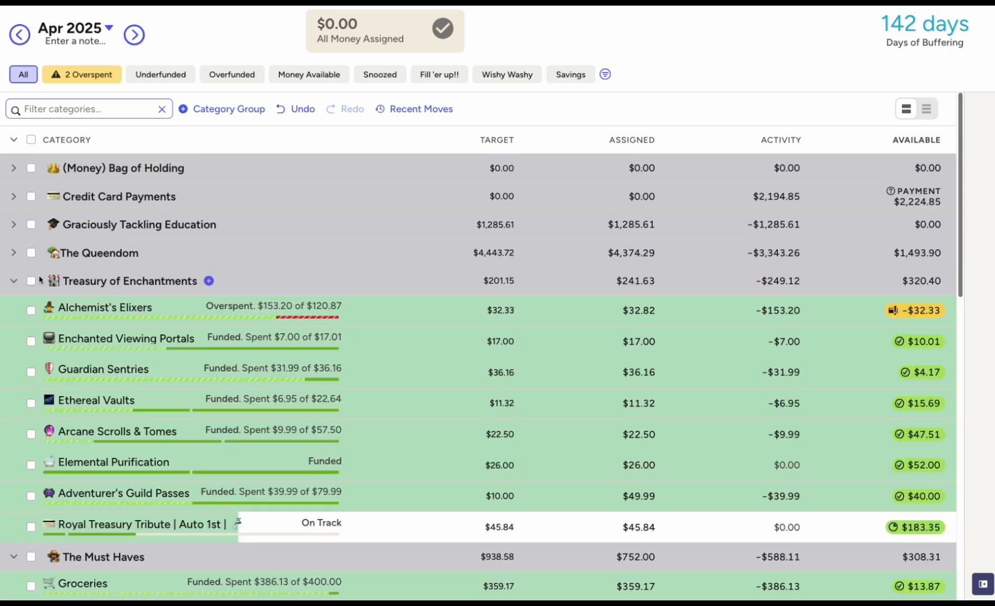
{"action": "left_click", "coordinate": [909, 314]}
{"action": "type", "text": "unex"}
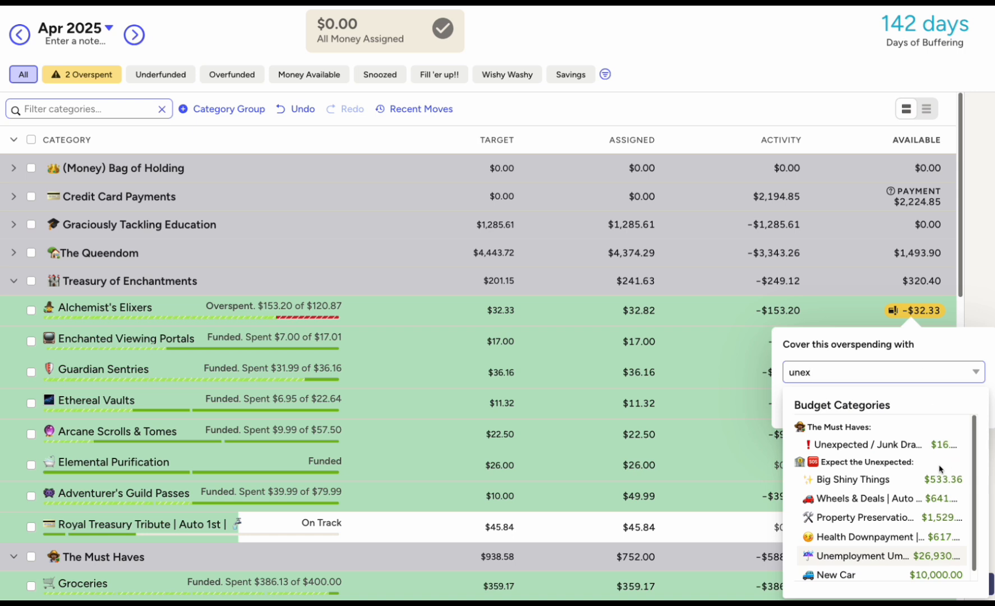
{"action": "left_click", "coordinate": [877, 444]}
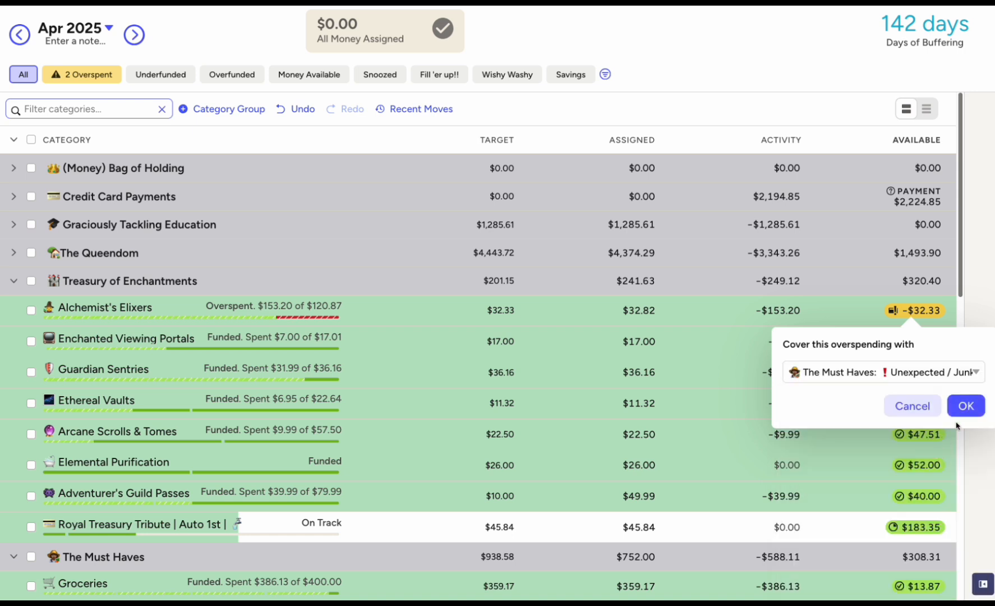
{"action": "left_click", "coordinate": [962, 404]}
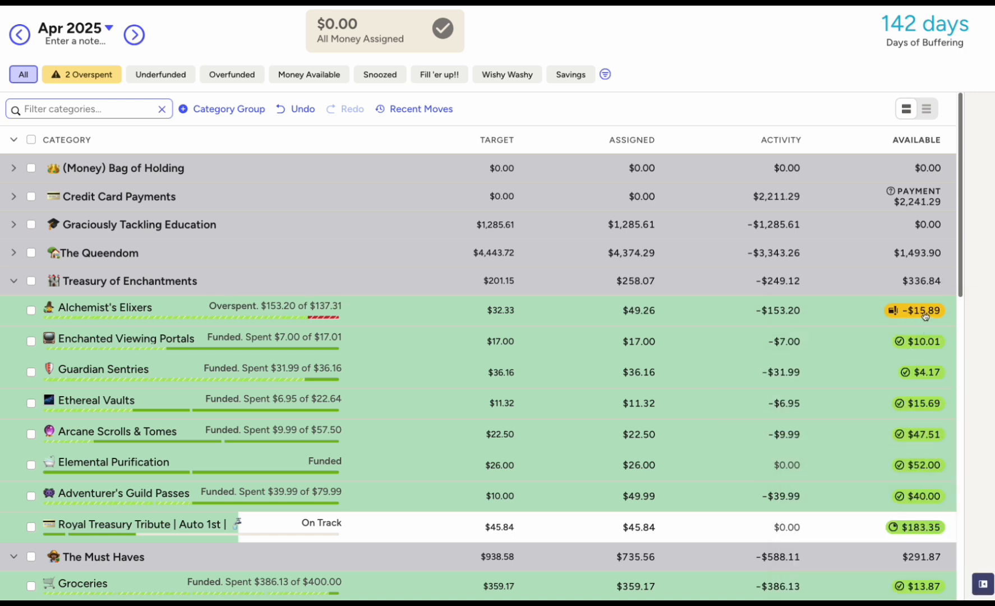
Step: Check the other categories for available money, and cover the remaining Alchemist's Elixers overspending with Treat Yo' Self | EOM
{"action": "scroll", "coordinate": [847, 356], "scroll_direction": "down", "scroll_amount": 5}
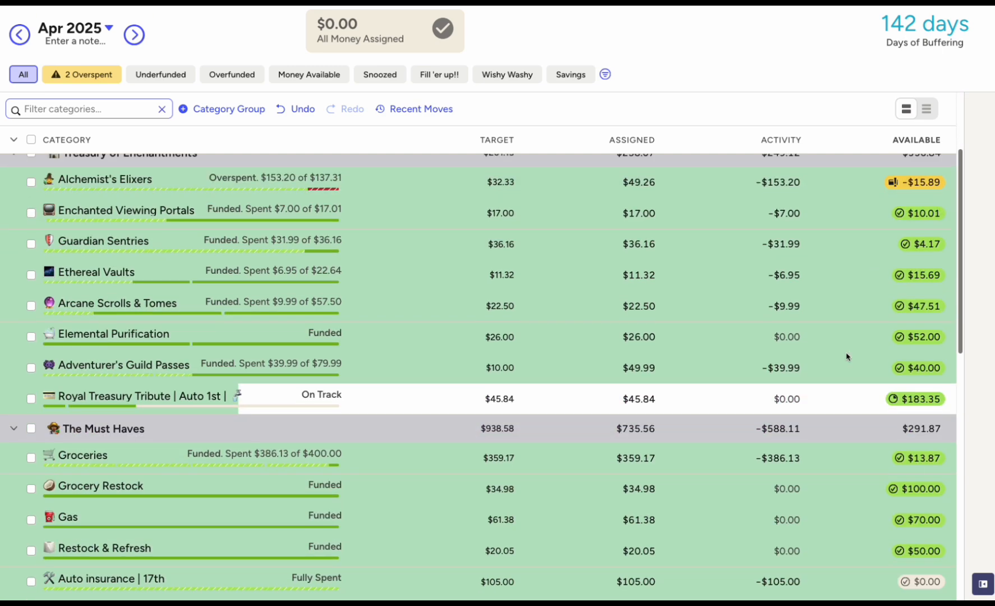
{"action": "scroll", "coordinate": [848, 356], "scroll_direction": "down", "scroll_amount": 1}
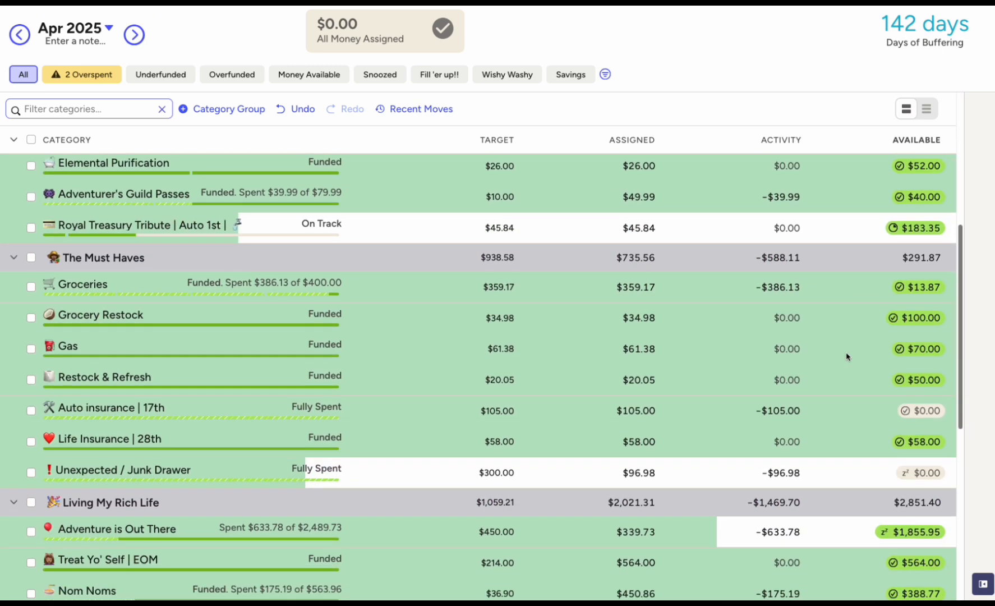
{"action": "scroll", "coordinate": [848, 356], "scroll_direction": "down", "scroll_amount": 1}
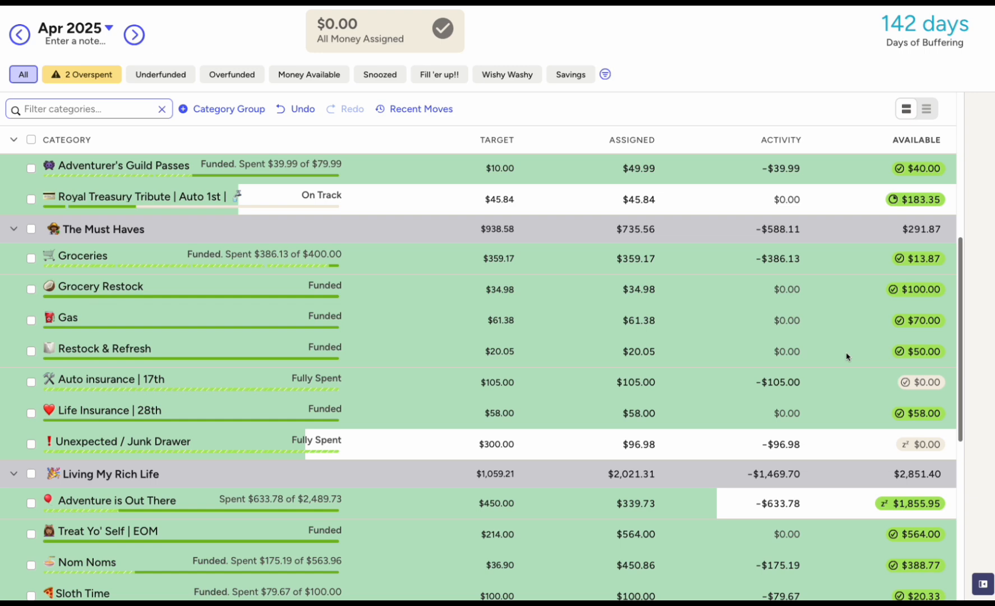
{"action": "scroll", "coordinate": [847, 356], "scroll_direction": "down", "scroll_amount": 4}
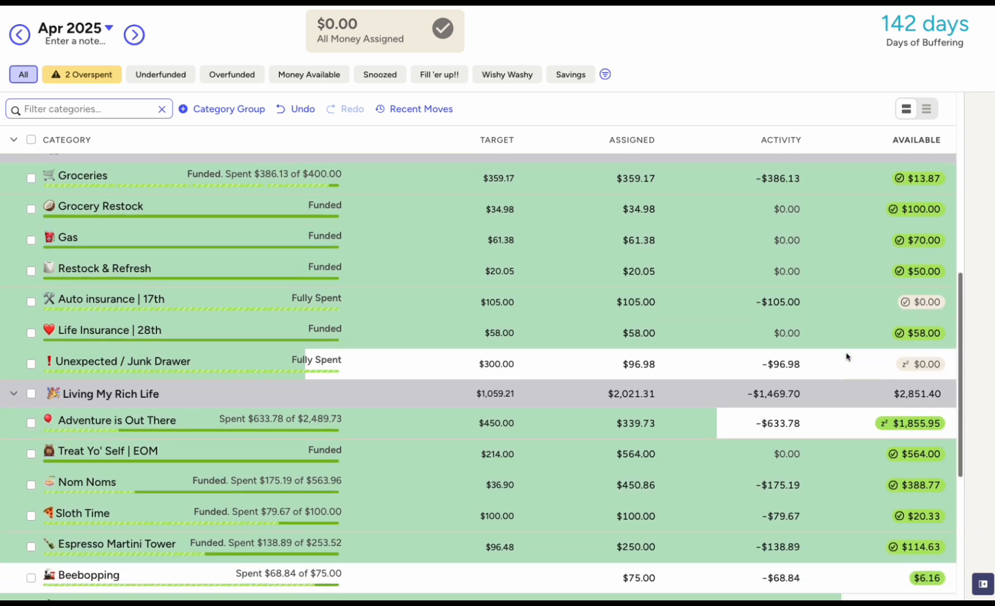
{"action": "scroll", "coordinate": [847, 356], "scroll_direction": "down", "scroll_amount": 2}
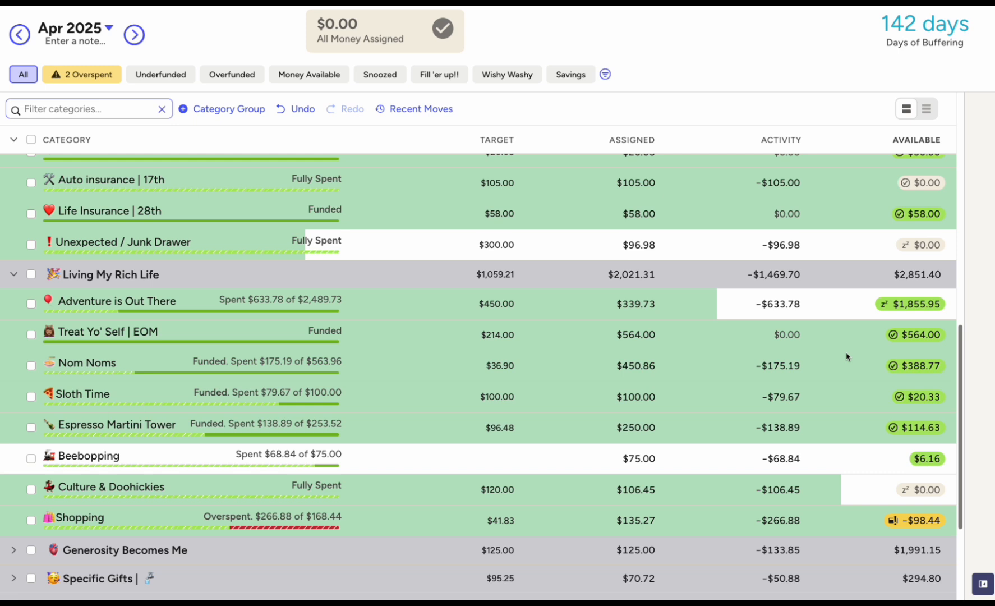
{"action": "mouse_move", "coordinate": [923, 337]}
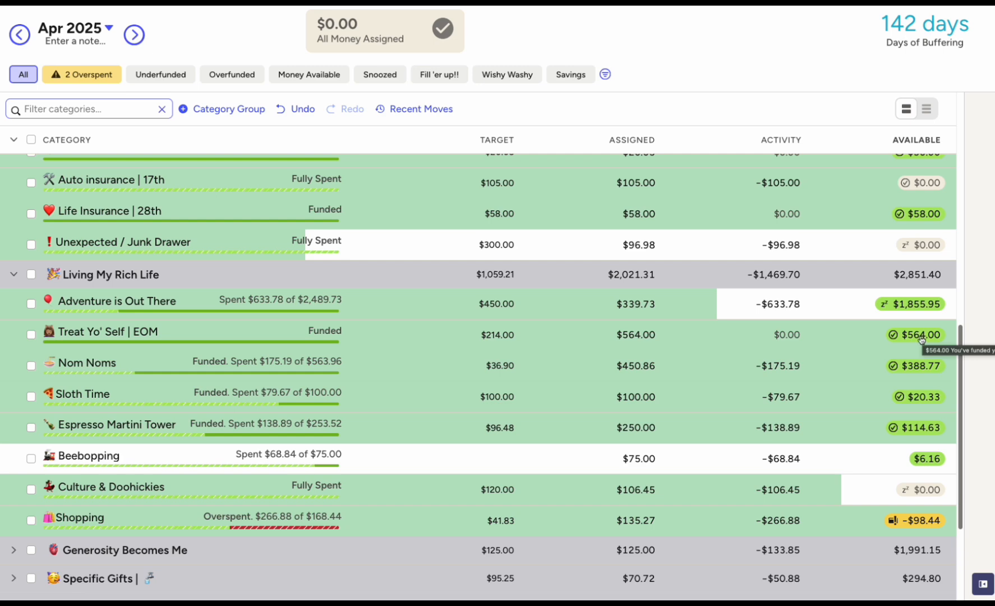
{"action": "scroll", "coordinate": [921, 340], "scroll_direction": "up", "scroll_amount": 15}
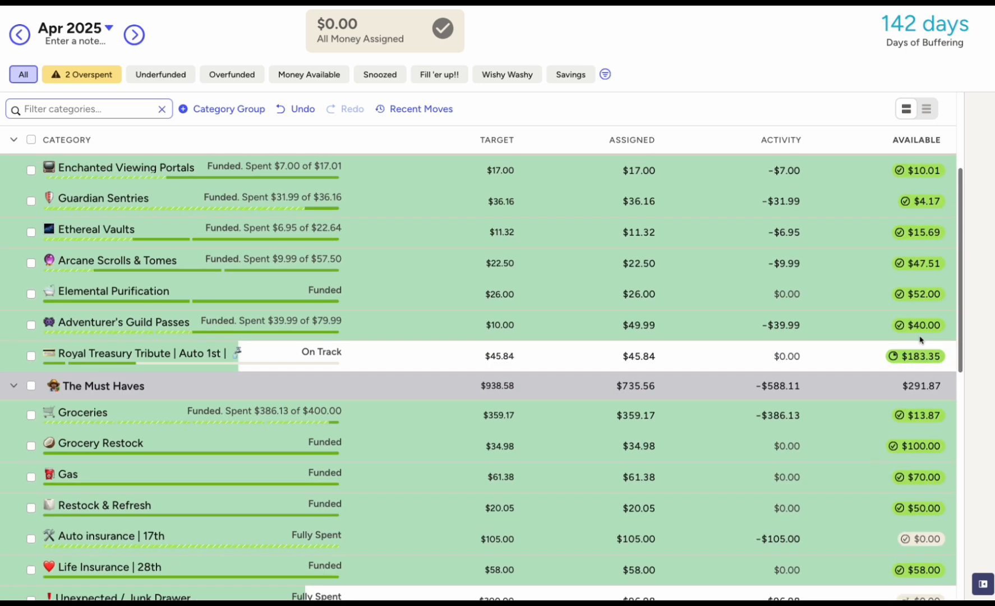
{"action": "left_click", "coordinate": [925, 226]}
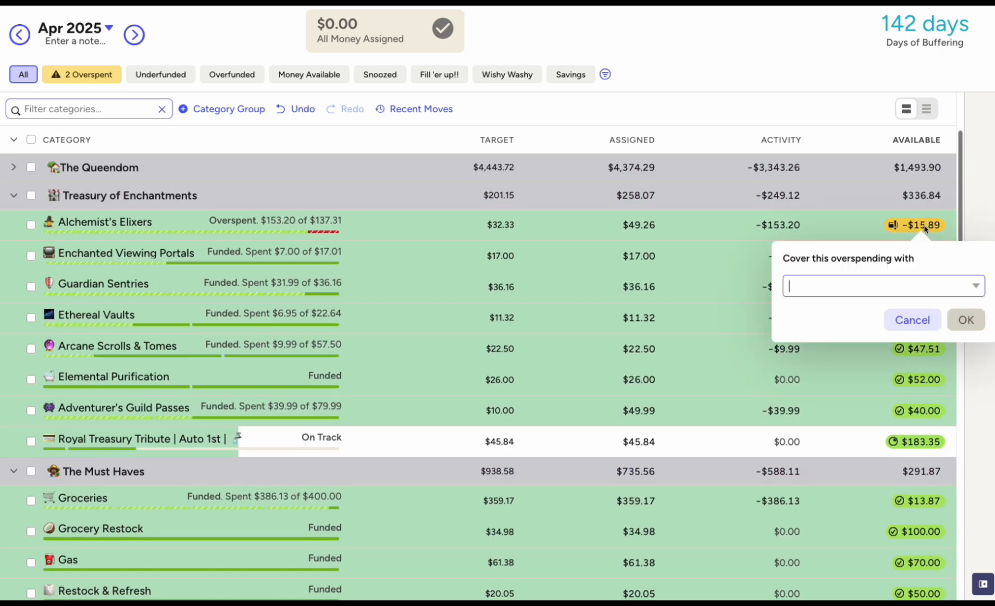
{"action": "type", "text": "treat"}
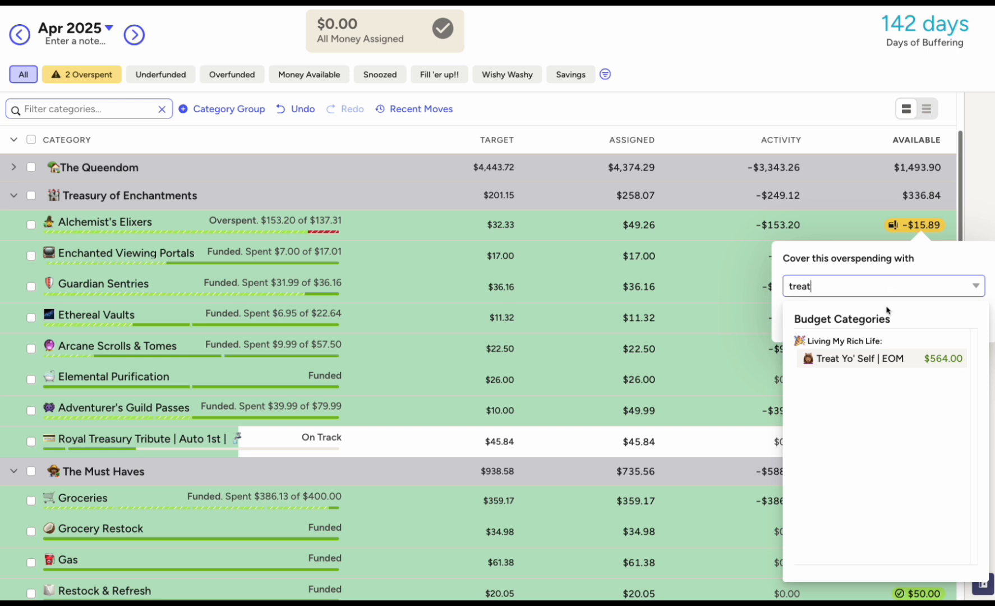
{"action": "left_click", "coordinate": [878, 361]}
{"action": "left_click", "coordinate": [977, 324]}
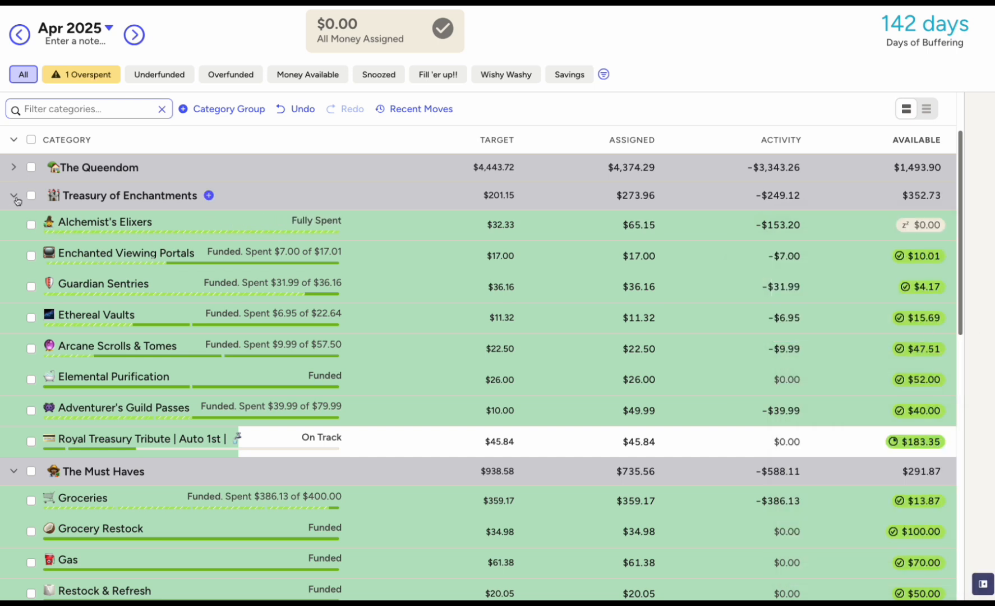
Step: Check the Treat Yo' Self | EOM balance, and mark the Nike, checking payment and 04/24 Groceries transactions as cleared in the Card | 20th account
{"action": "scroll", "coordinate": [567, 344], "scroll_direction": "down", "scroll_amount": 9}
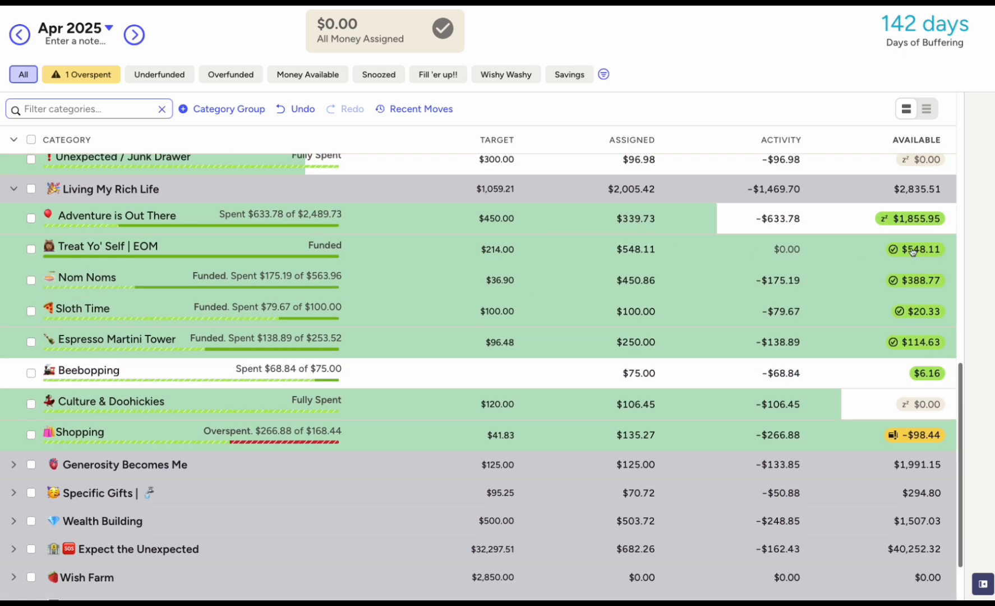
{"action": "mouse_move", "coordinate": [903, 253]}
{"action": "mouse_move", "coordinate": [784, 257]}
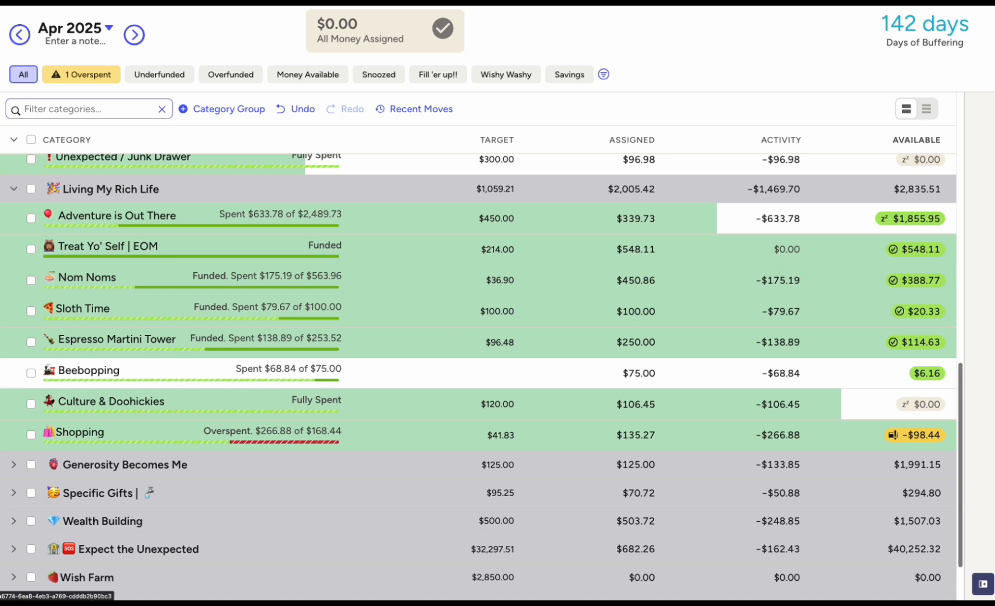
{"action": "left_click", "coordinate": [16, 283]}
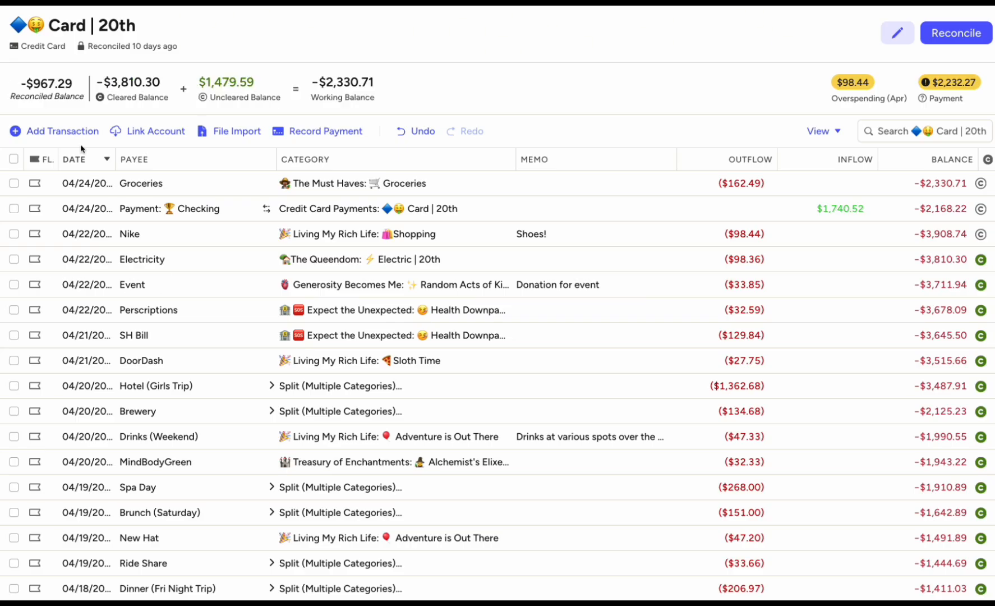
{"action": "left_click", "coordinate": [982, 234]}
{"action": "left_click", "coordinate": [981, 209]}
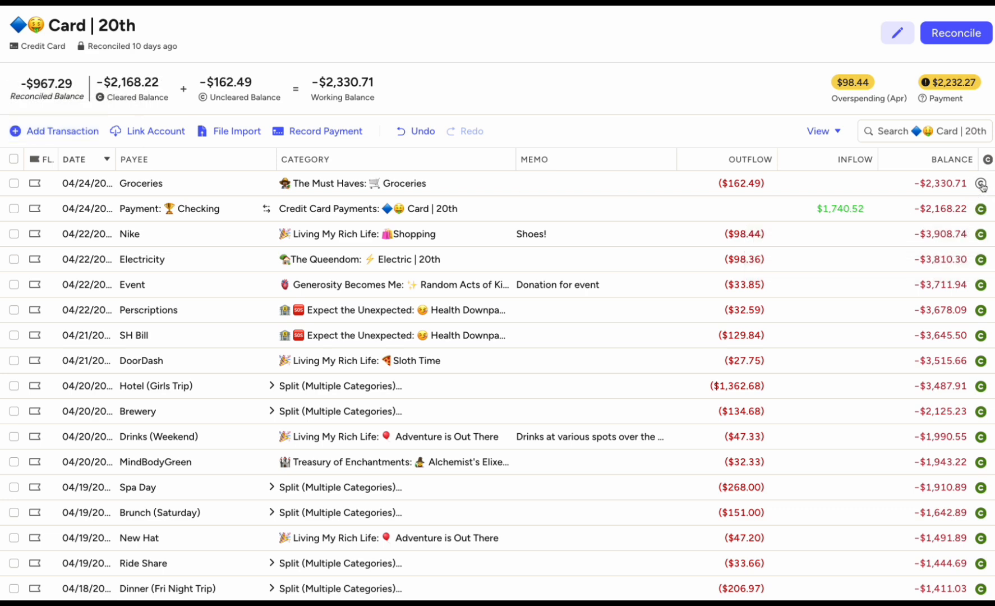
{"action": "left_click", "coordinate": [982, 183]}
Step: Record an $83.00 Haircut outflow dated 04/25/2025 on Card | 20th under Treat Yo' Self | EOM
{"action": "left_click", "coordinate": [44, 132]}
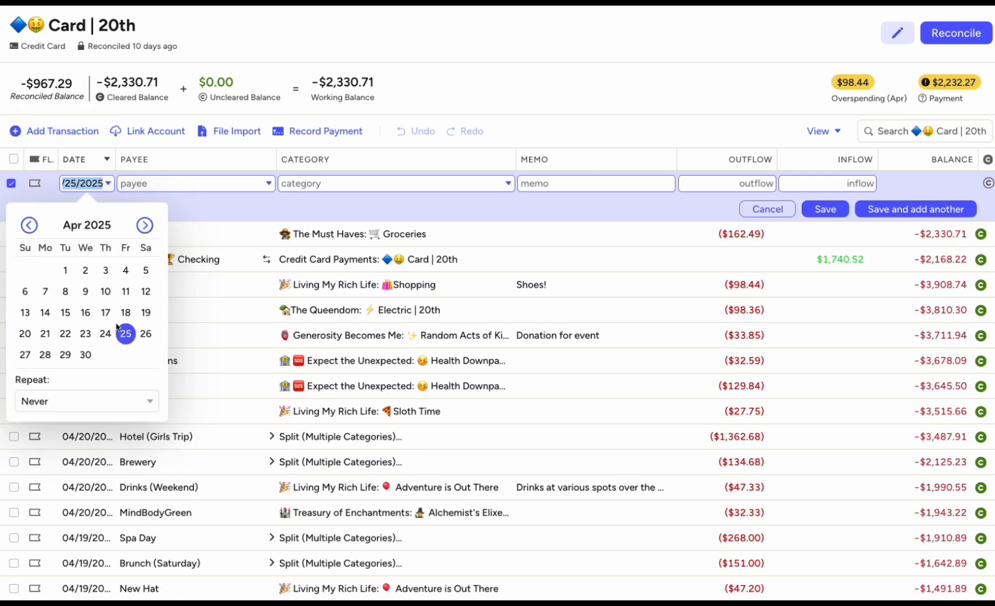
{"action": "left_click", "coordinate": [213, 181]}
{"action": "type", "text": "Hai"}
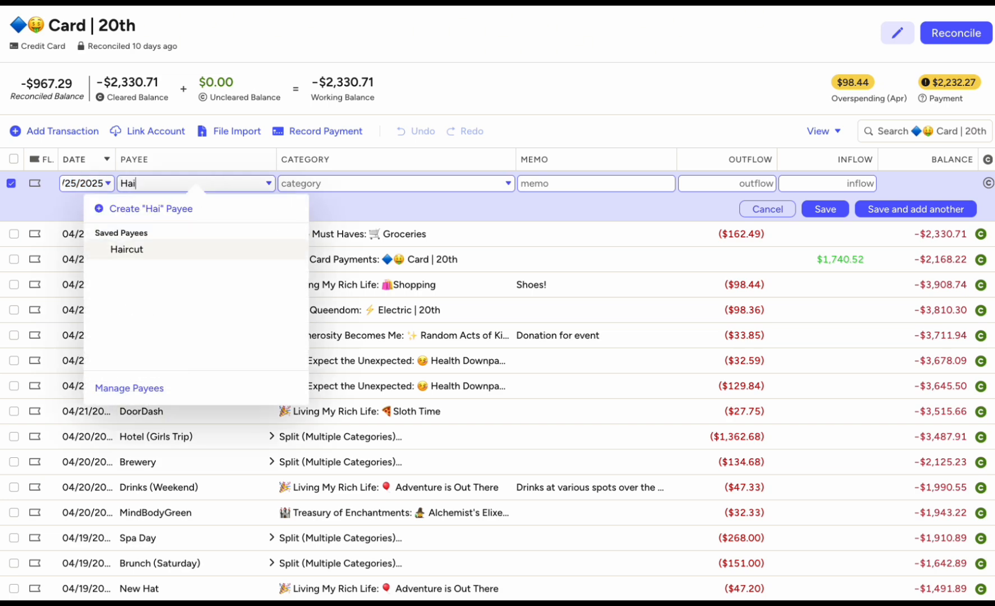
{"action": "type", "text": "rcut"}
{"action": "key", "text": "Tab"}
{"action": "key", "text": "Tab"}
{"action": "key", "text": "Tab"}
{"action": "type", "text": "8"}
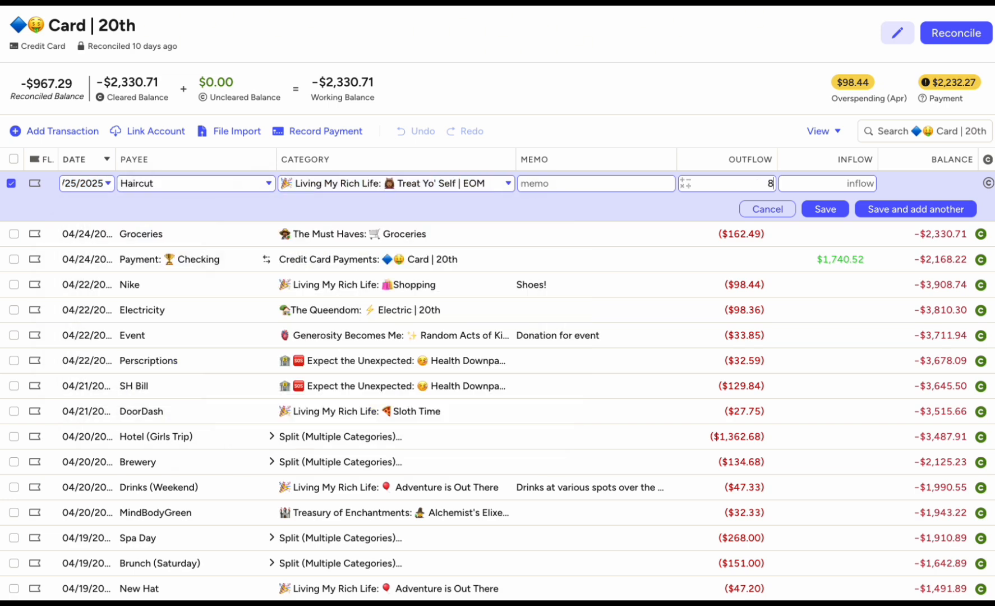
{"action": "left_click", "coordinate": [836, 211]}
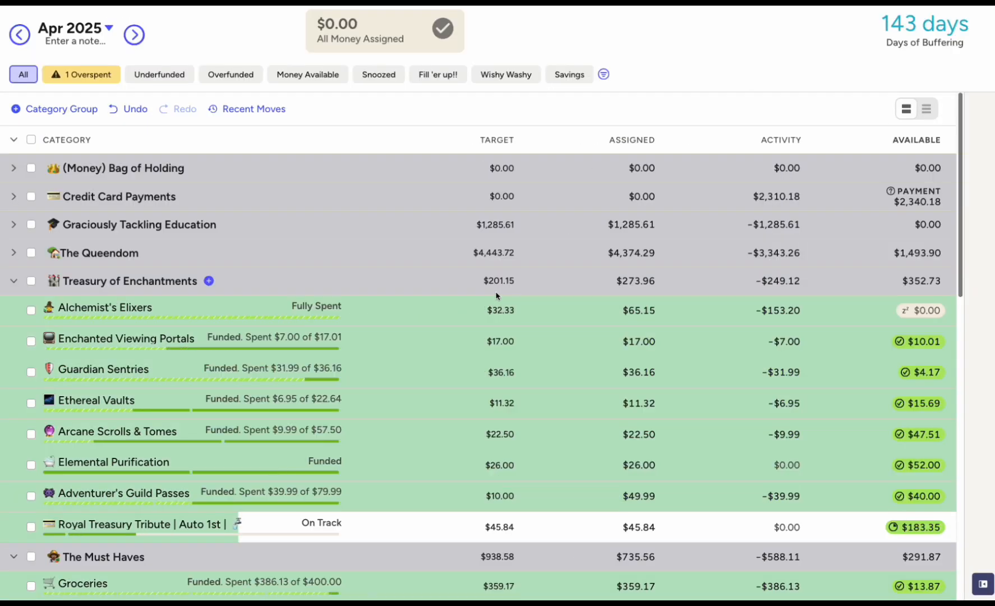
Step: Collapse Treasury of Enchantments and check the Living My Rich Life balances for money to cover the Shopping overspending
{"action": "left_click", "coordinate": [14, 224]}
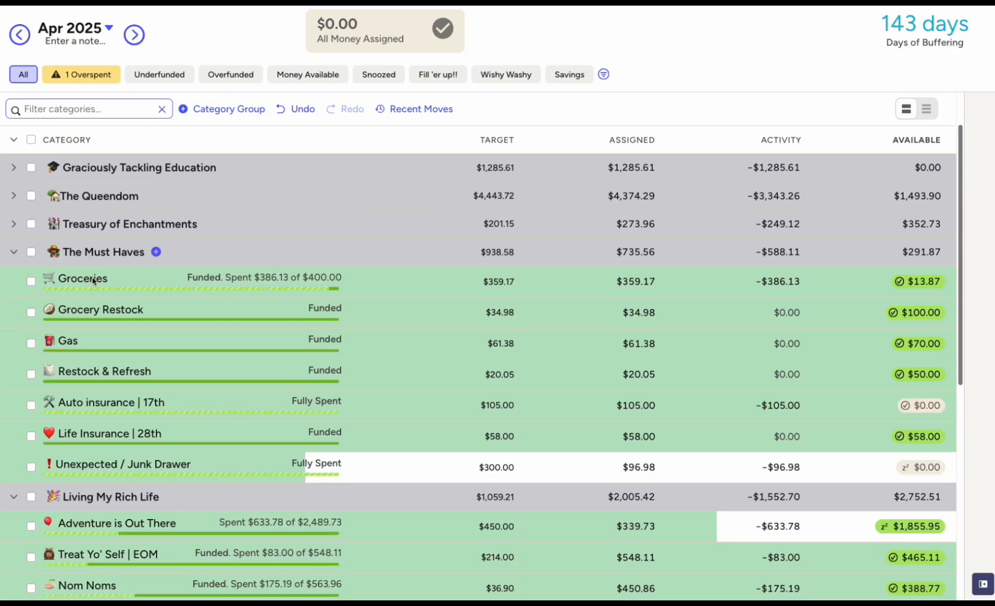
{"action": "scroll", "coordinate": [473, 370], "scroll_direction": "down", "scroll_amount": 5}
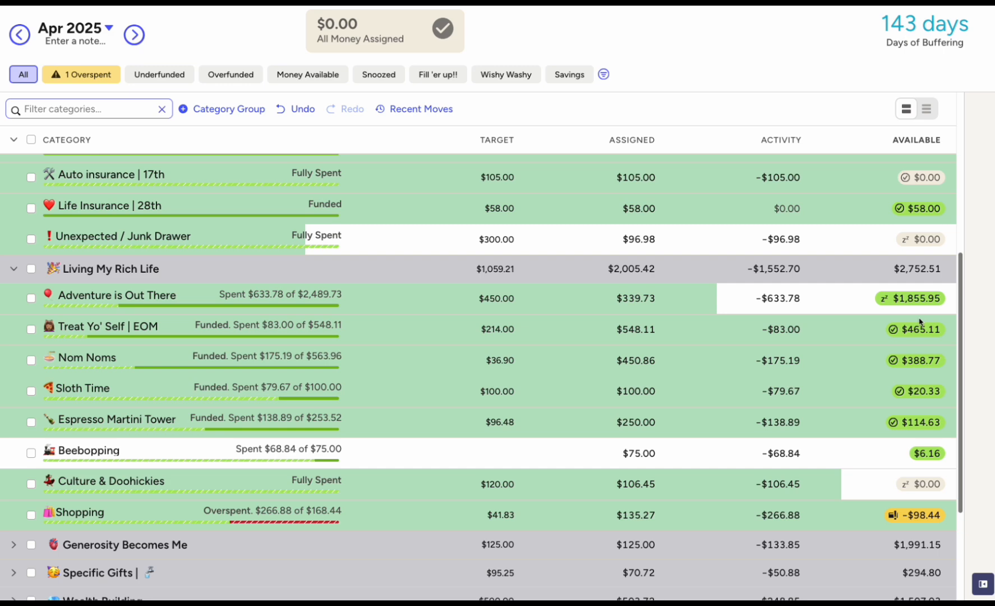
{"action": "scroll", "coordinate": [894, 434], "scroll_direction": "down", "scroll_amount": 1}
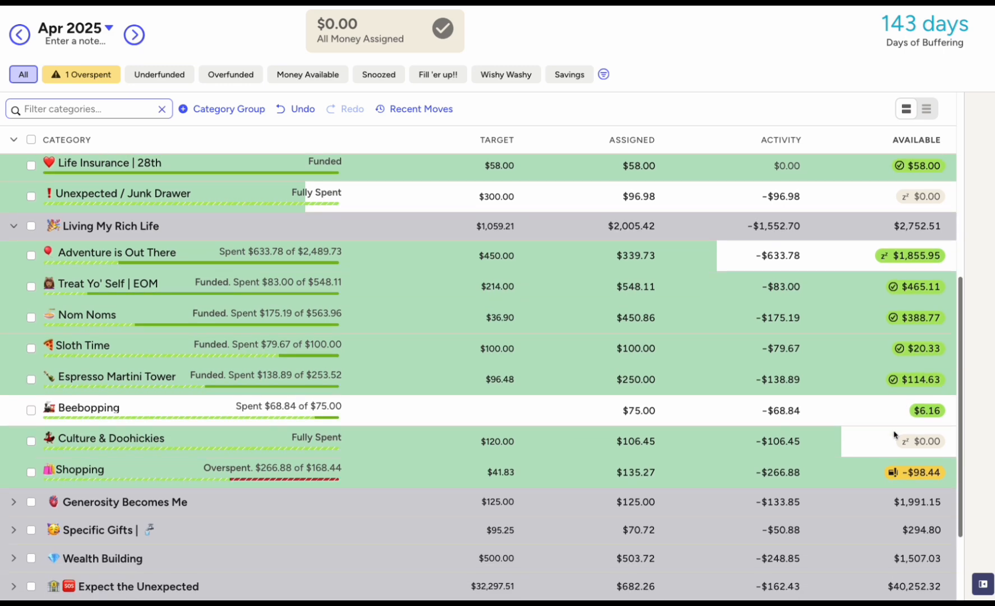
{"action": "scroll", "coordinate": [894, 434], "scroll_direction": "down", "scroll_amount": 1}
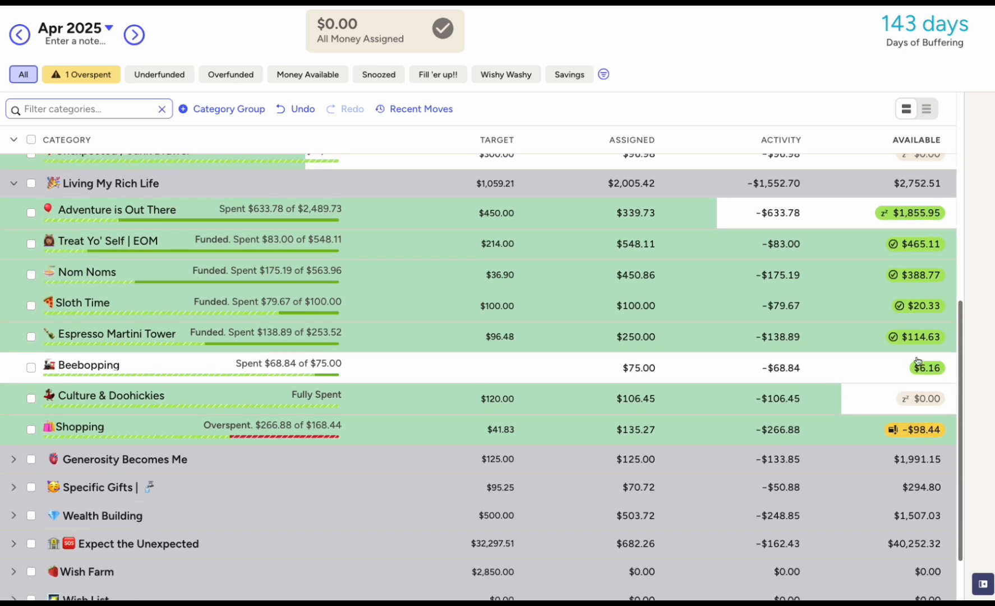
{"action": "mouse_move", "coordinate": [921, 343]}
{"action": "left_click", "coordinate": [928, 437]}
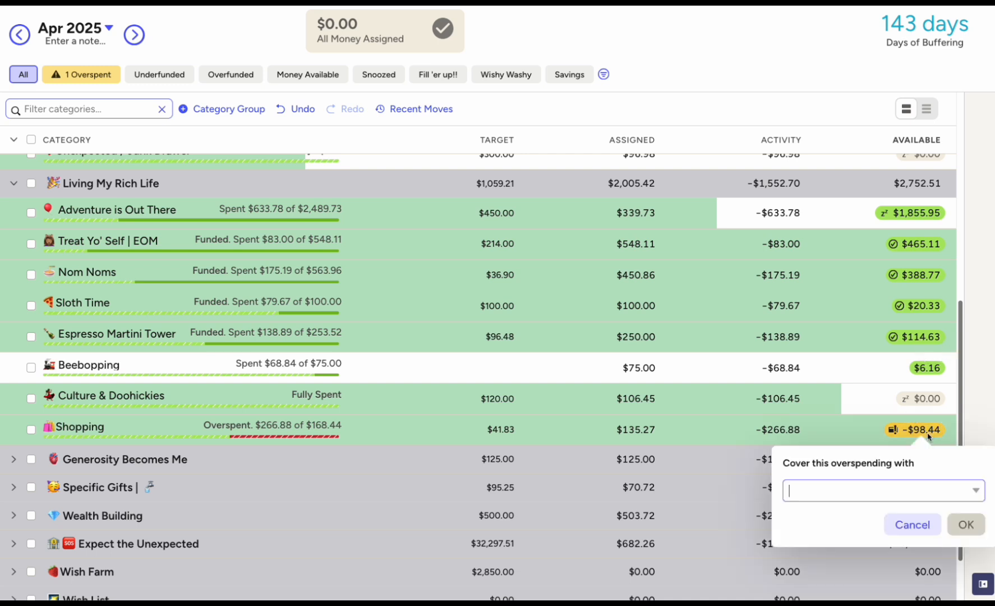
{"action": "left_click", "coordinate": [896, 492]}
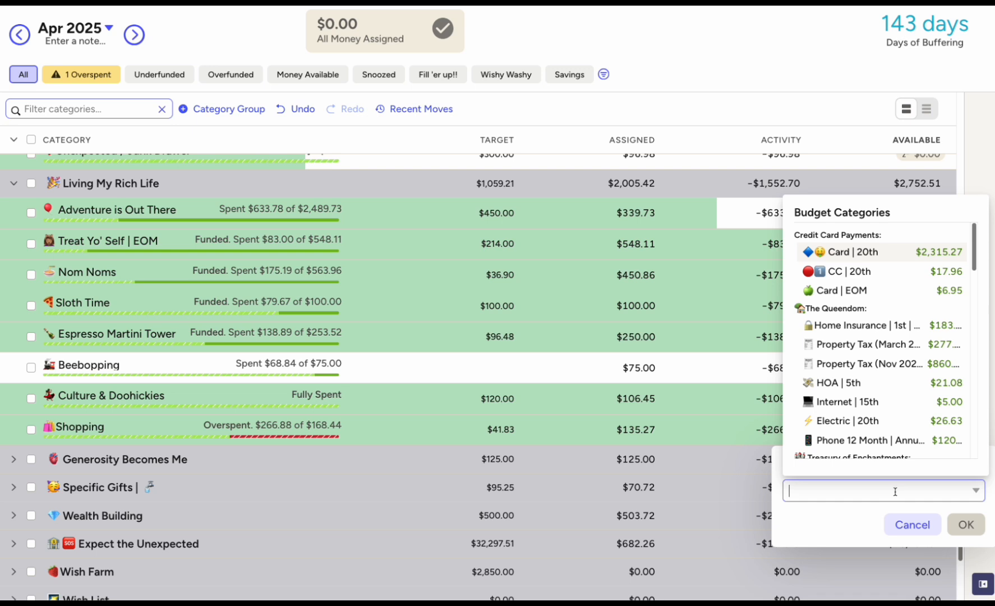
{"action": "left_click", "coordinate": [912, 524]}
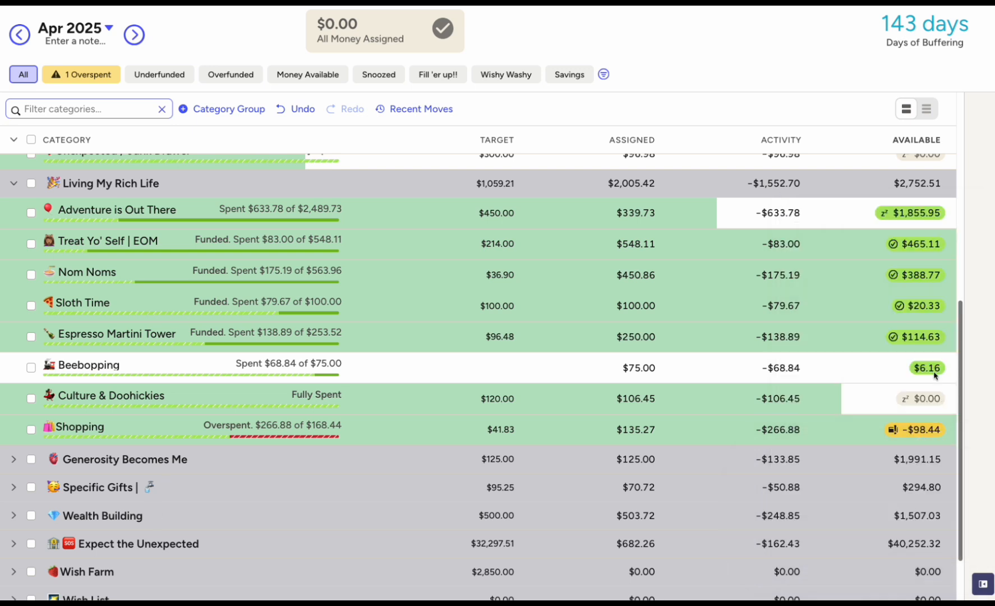
Step: Move $38.44 from Espresso Martini Tower to Shopping in Living My Rich Life
{"action": "left_click", "coordinate": [931, 339]}
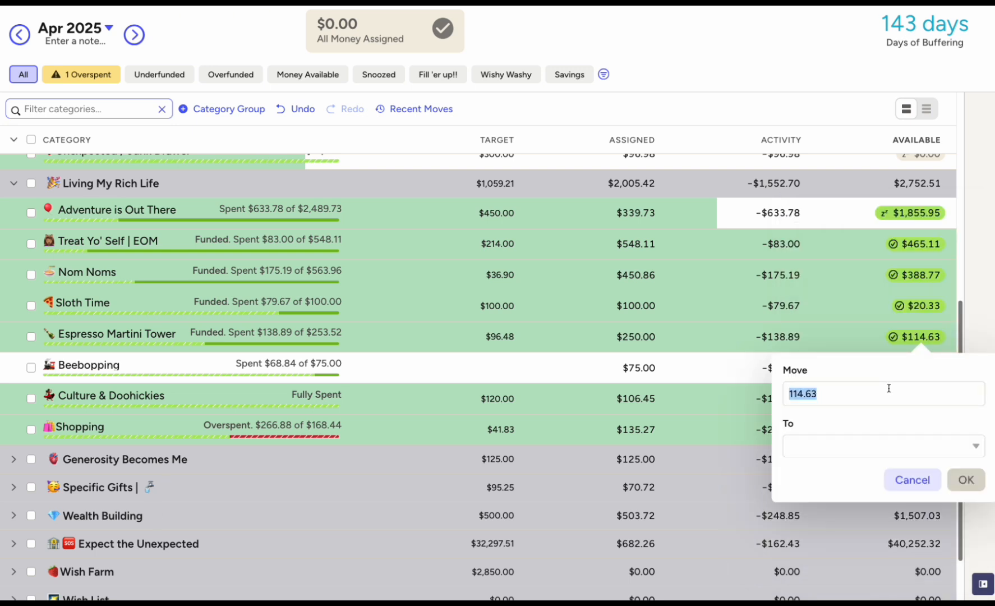
{"action": "type", "text": "35"}
{"action": "left_click", "coordinate": [875, 450]}
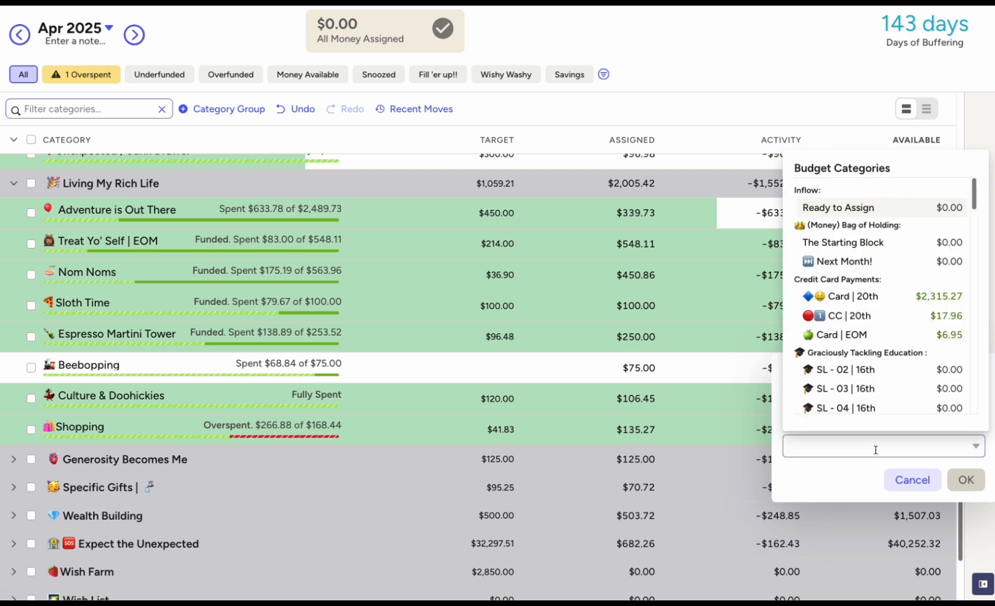
{"action": "type", "text": "shop"}
{"action": "left_click", "coordinate": [946, 212]}
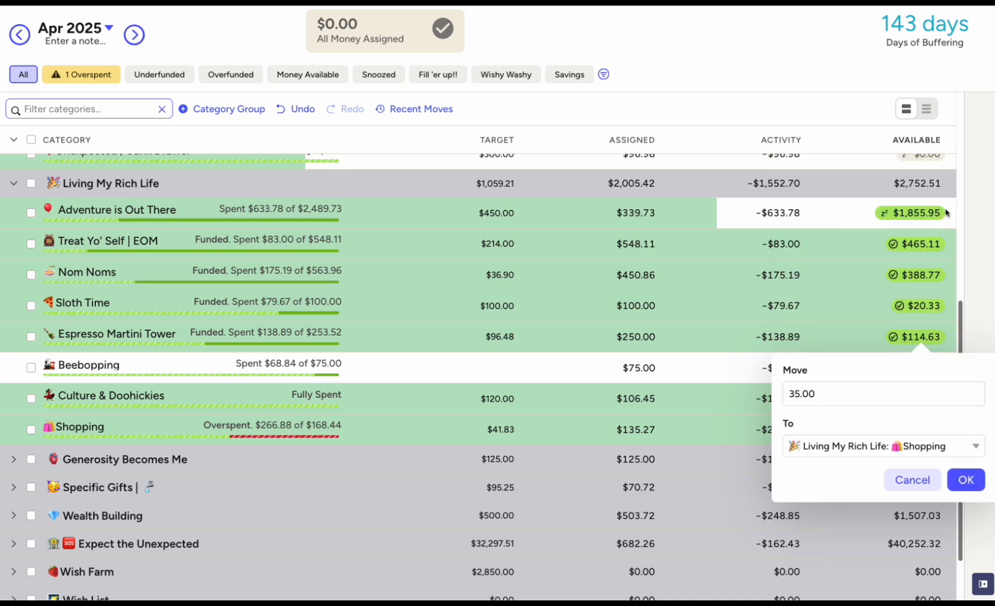
{"action": "key", "text": "ctrl+a"}
{"action": "type", "text": "38.44"}
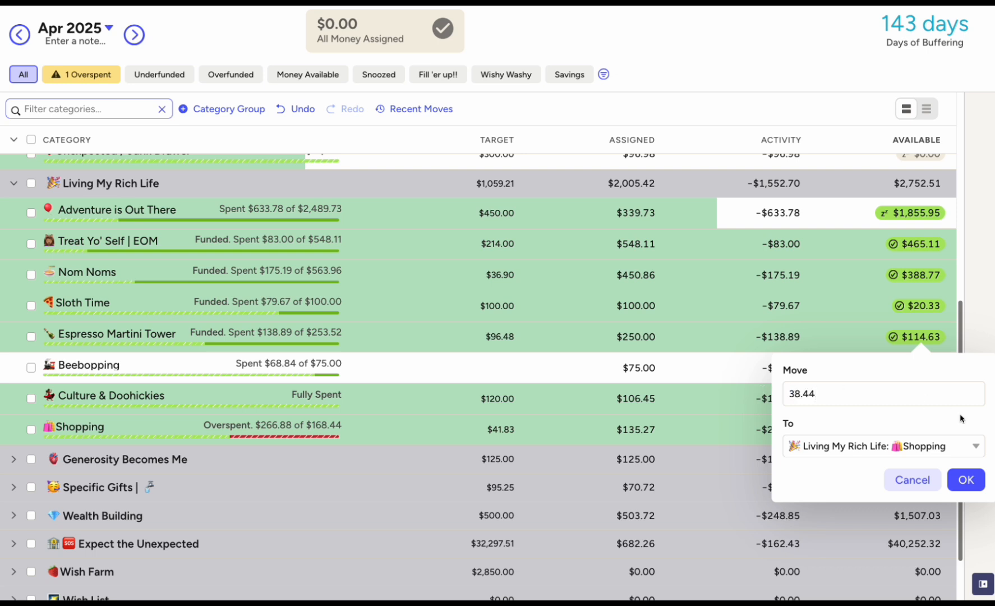
{"action": "left_click", "coordinate": [963, 480]}
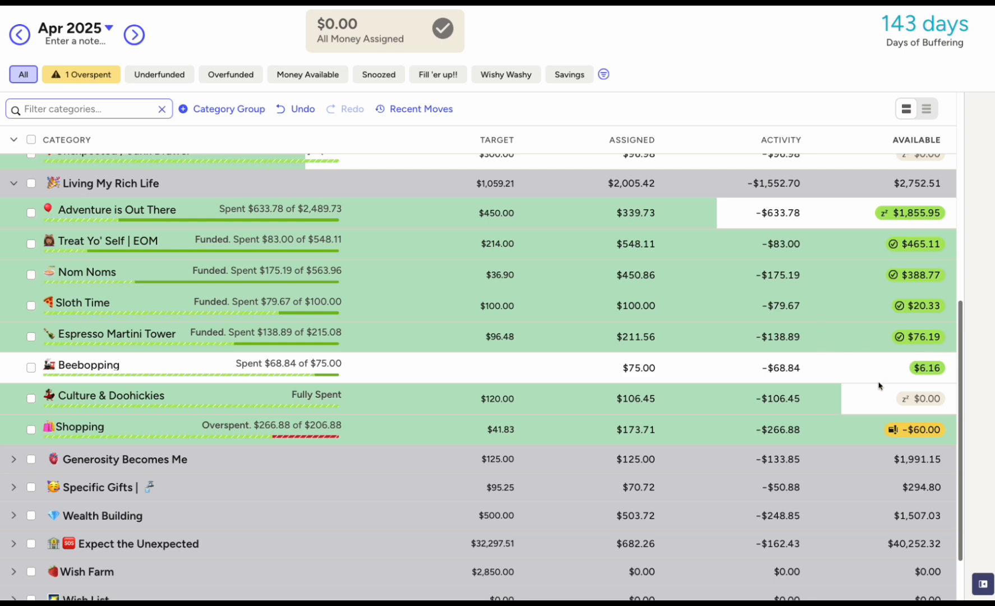
Step: Check the other categories' available money, and cover the remaining Shopping overspending with Treat Yo' Self | EOM
{"action": "mouse_move", "coordinate": [926, 438]}
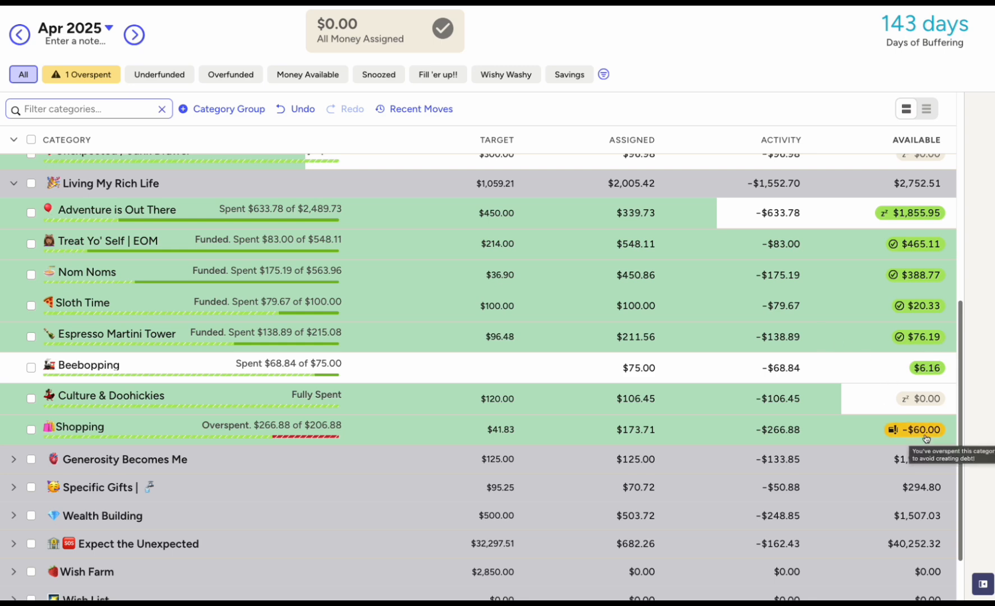
{"action": "scroll", "coordinate": [925, 437], "scroll_direction": "down", "scroll_amount": 1}
{"action": "scroll", "coordinate": [925, 434], "scroll_direction": "up", "scroll_amount": 3}
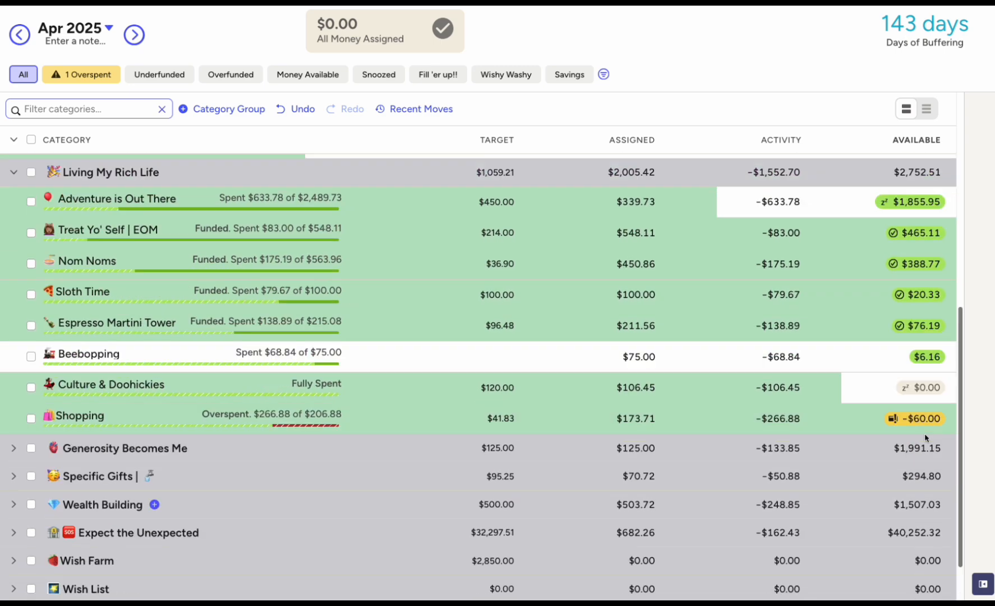
{"action": "scroll", "coordinate": [924, 435], "scroll_direction": "down", "scroll_amount": 3}
{"action": "scroll", "coordinate": [924, 436], "scroll_direction": "up", "scroll_amount": 2}
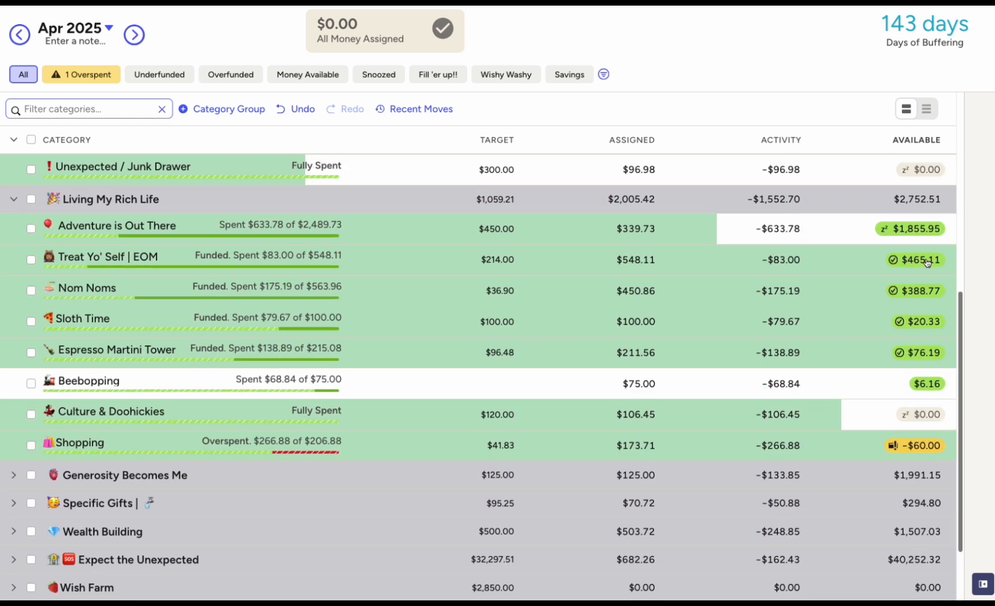
{"action": "left_click", "coordinate": [917, 447]}
{"action": "type", "text": "treat"}
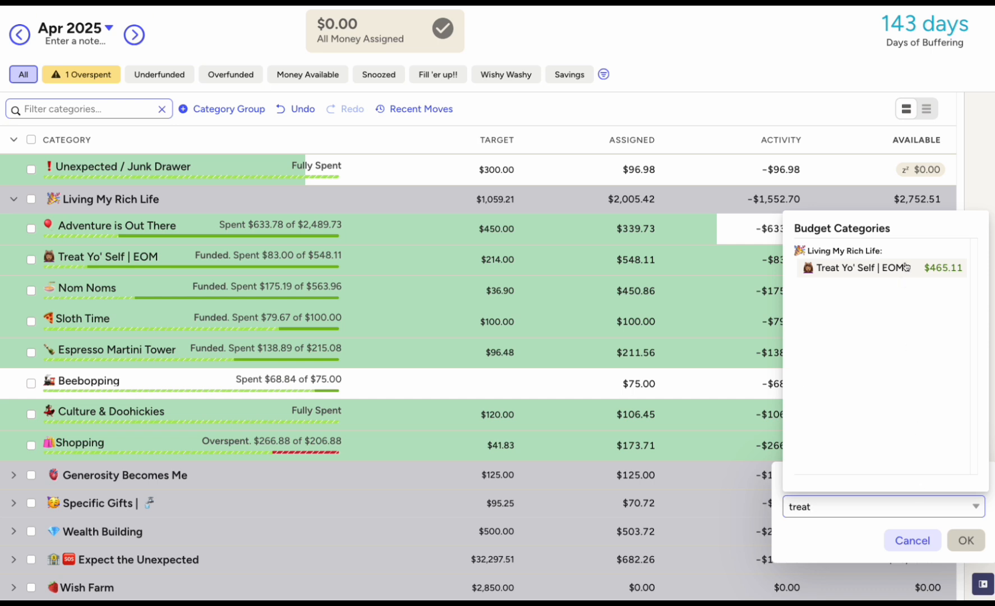
{"action": "key", "text": "Return"}
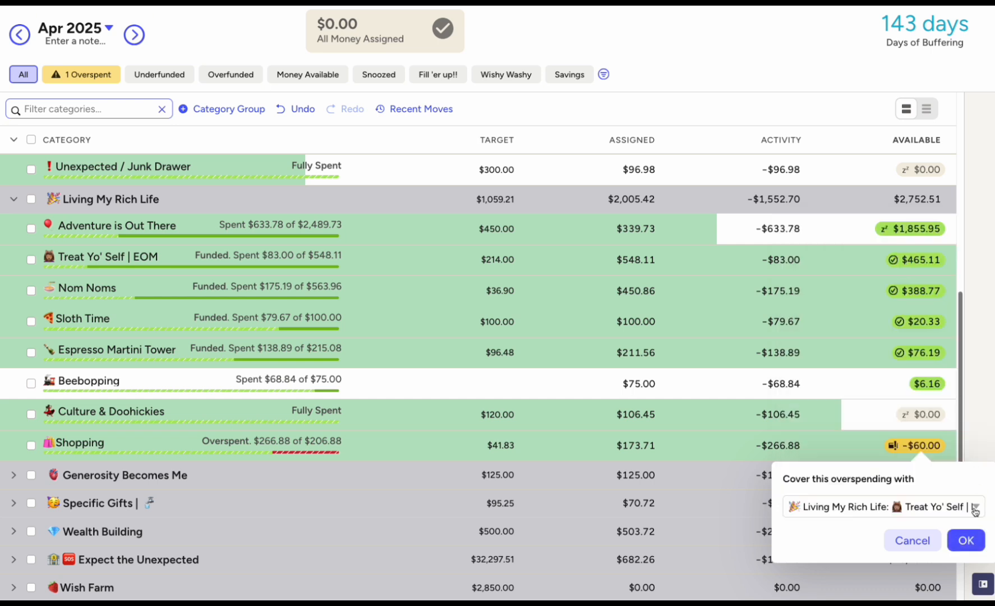
{"action": "left_click", "coordinate": [965, 540]}
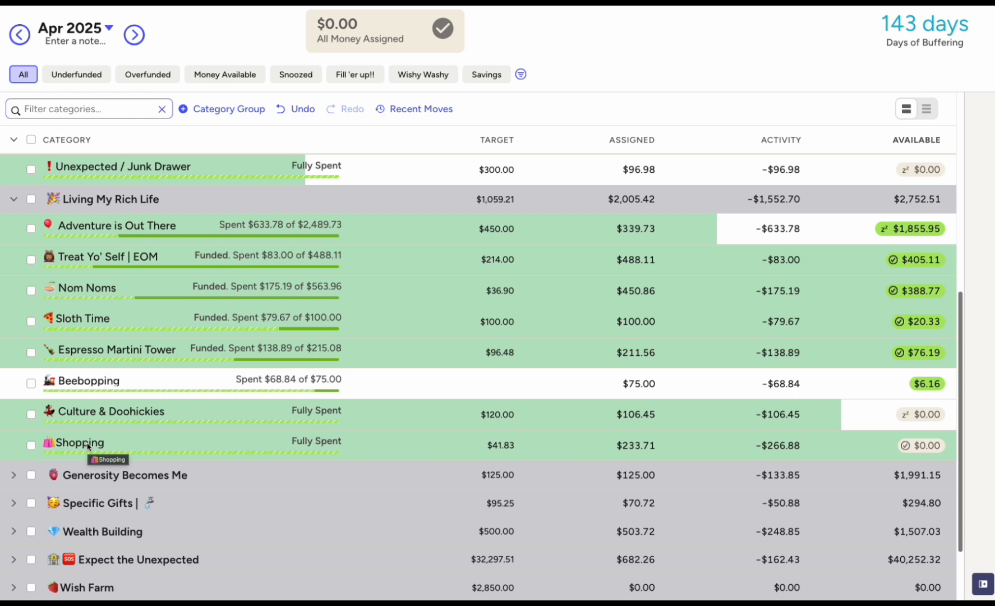
Step: Switch the budget to May 2025 with all category groups expanded, and examine the targets and funding still needed in each category
{"action": "left_click", "coordinate": [14, 200]}
{"action": "left_click", "coordinate": [13, 143]}
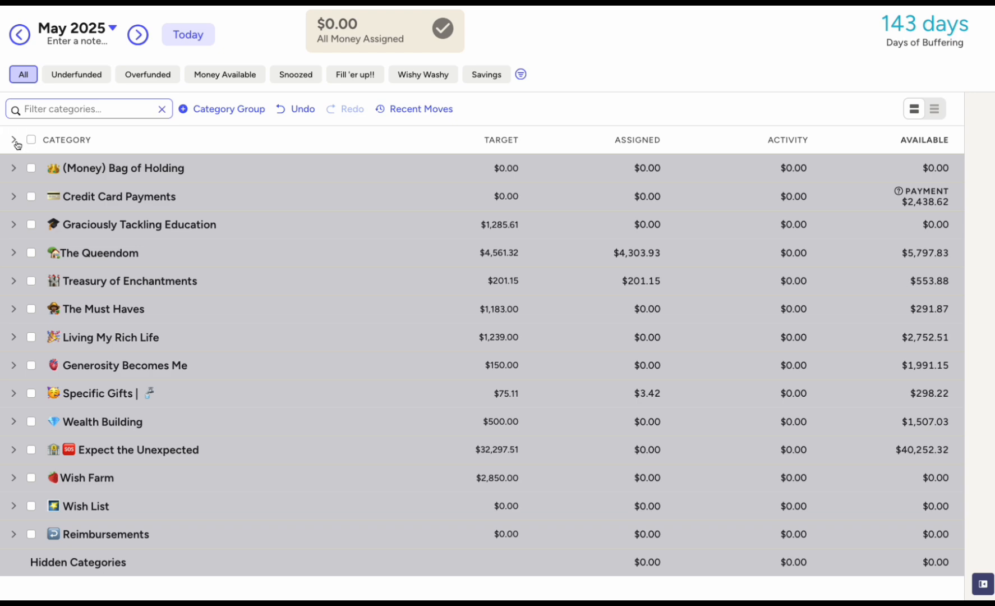
{"action": "left_click", "coordinate": [14, 140]}
{"action": "scroll", "coordinate": [403, 320], "scroll_direction": "down", "scroll_amount": 10}
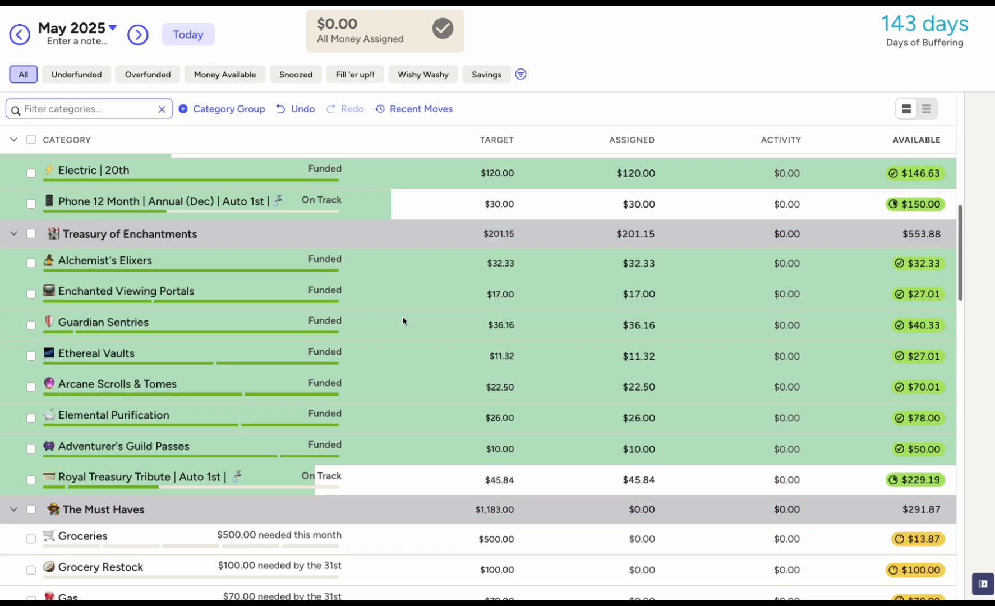
{"action": "scroll", "coordinate": [402, 319], "scroll_direction": "down", "scroll_amount": 5}
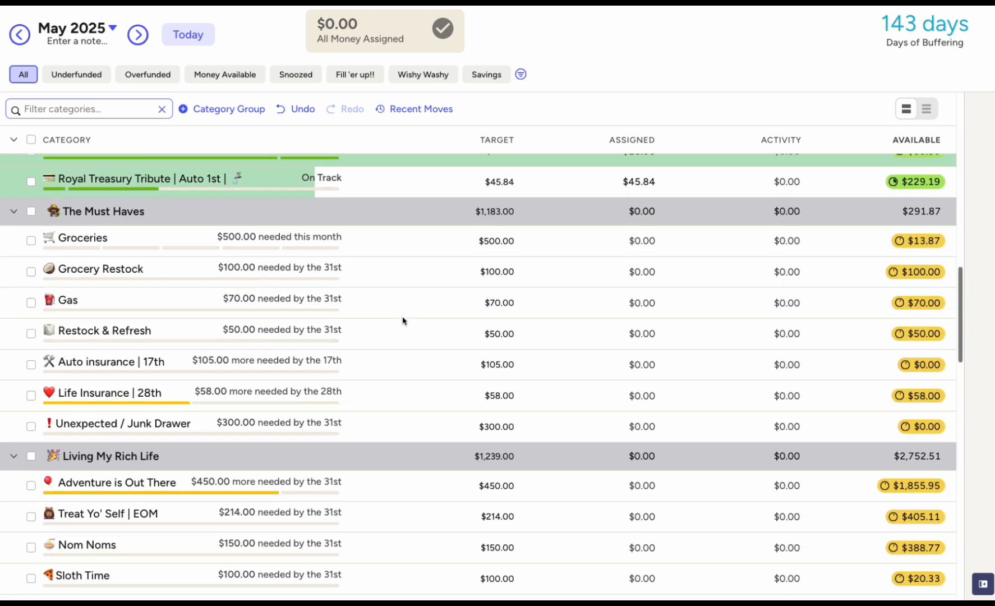
{"action": "scroll", "coordinate": [402, 320], "scroll_direction": "down", "scroll_amount": 4}
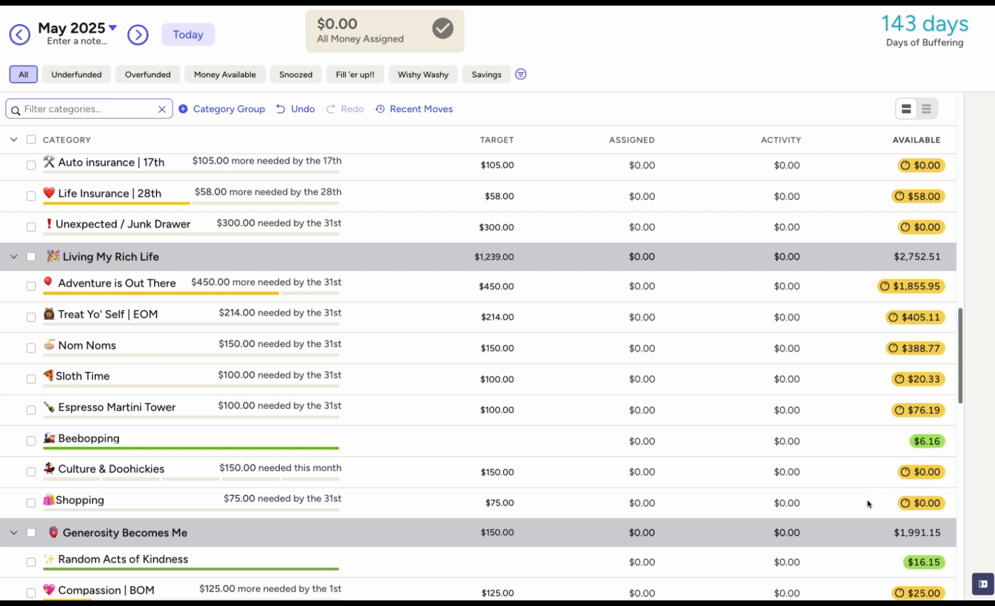
{"action": "scroll", "coordinate": [867, 503], "scroll_direction": "down", "scroll_amount": 2}
{"action": "scroll", "coordinate": [867, 503], "scroll_direction": "down", "scroll_amount": 5}
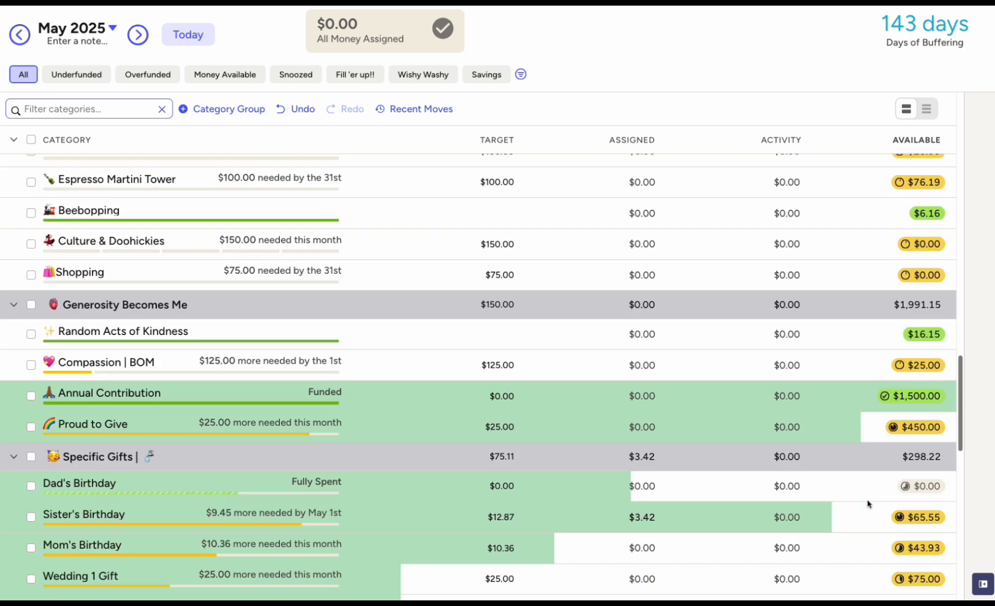
{"action": "scroll", "coordinate": [867, 503], "scroll_direction": "down", "scroll_amount": 1}
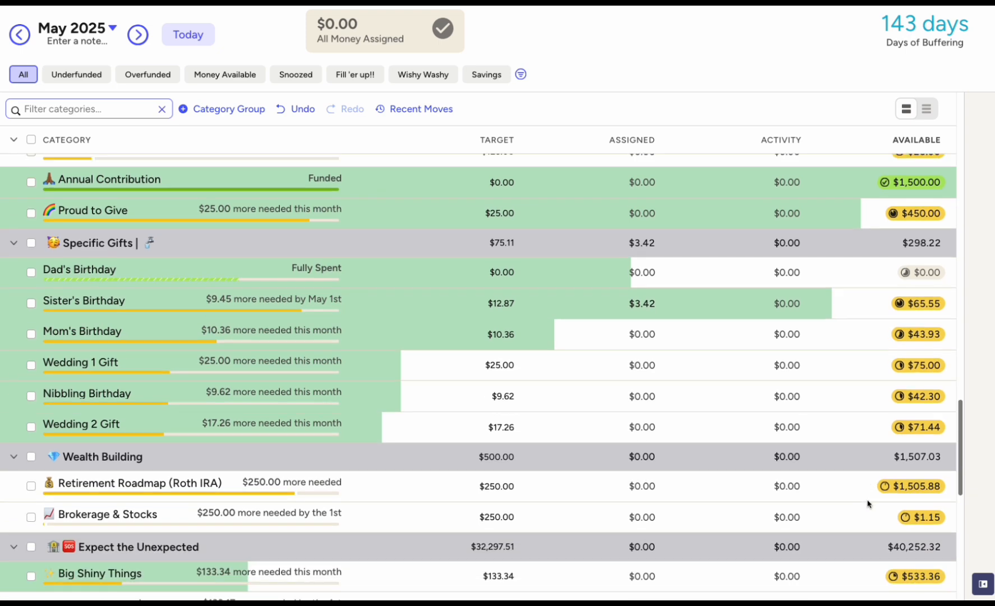
{"action": "scroll", "coordinate": [867, 503], "scroll_direction": "down", "scroll_amount": 5}
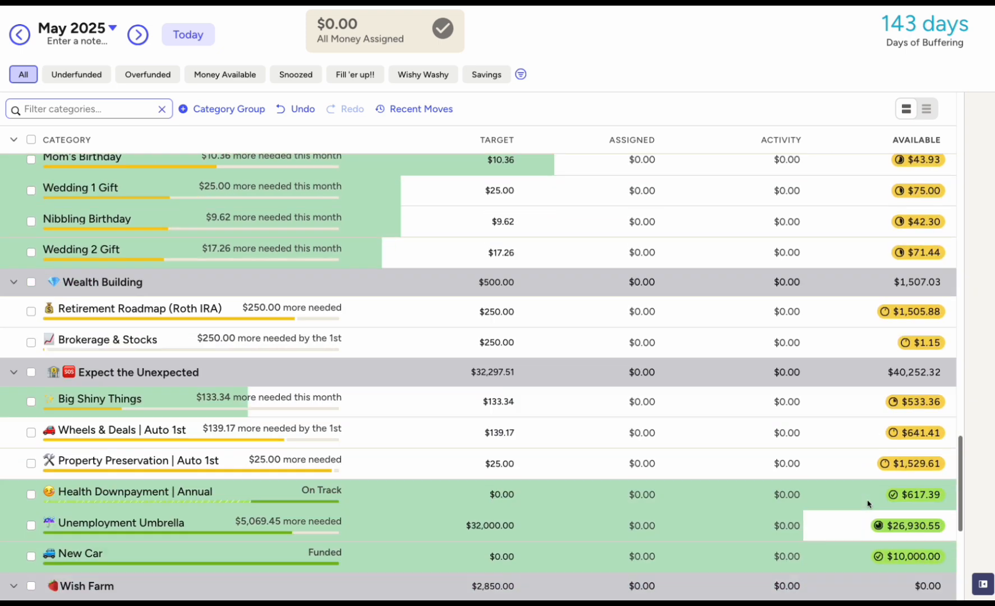
Step: Return to the April 2025 budget and collapse all category groups
{"action": "scroll", "coordinate": [867, 503], "scroll_direction": "up", "scroll_amount": 15}
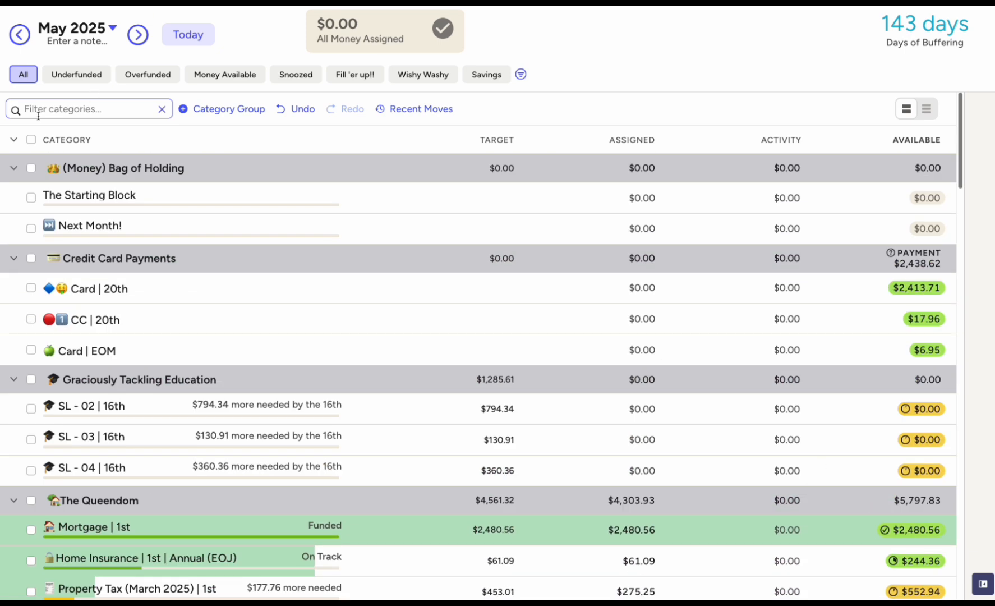
{"action": "left_click", "coordinate": [21, 43]}
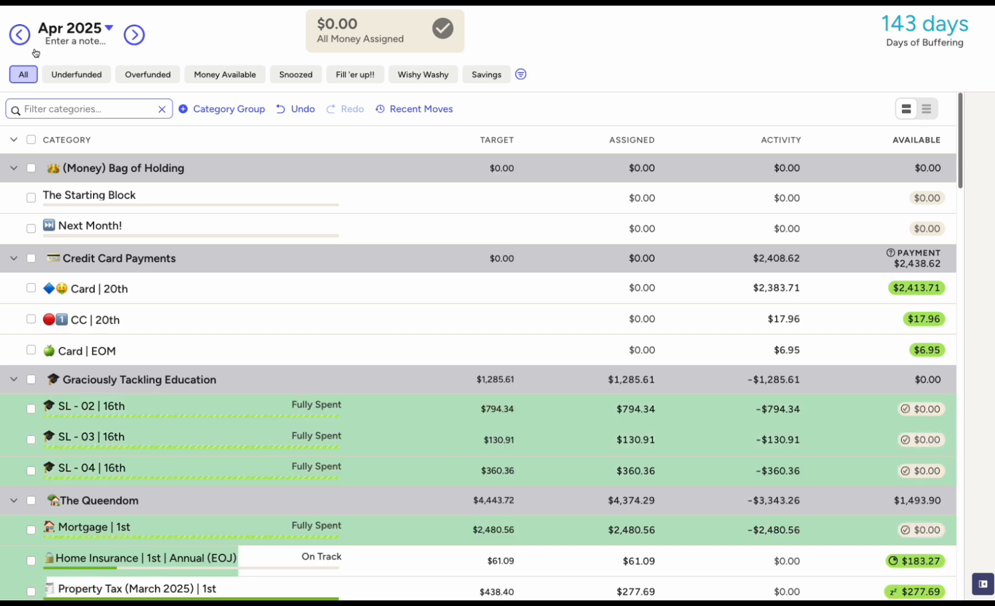
{"action": "left_click", "coordinate": [14, 141]}
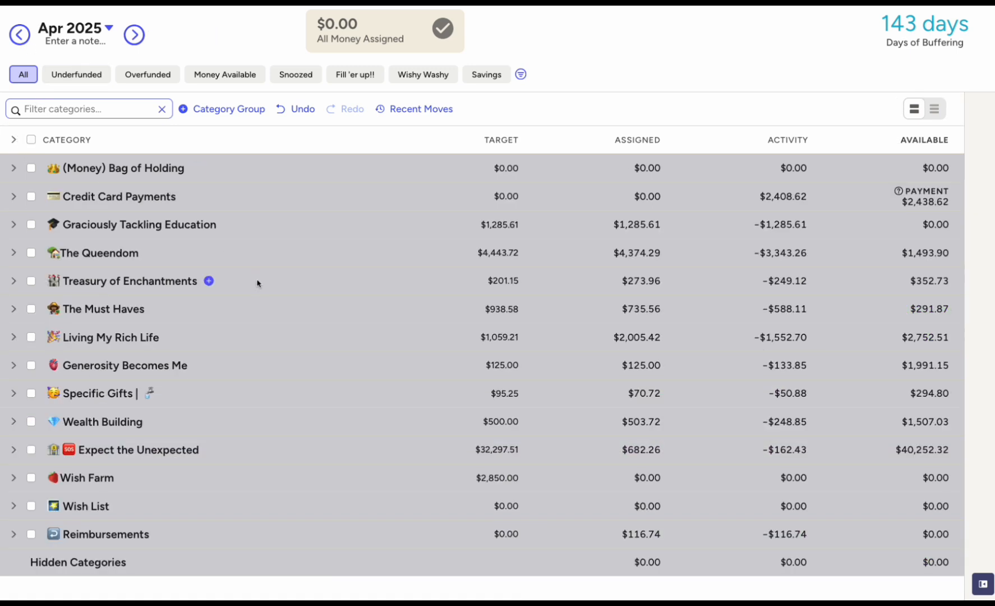